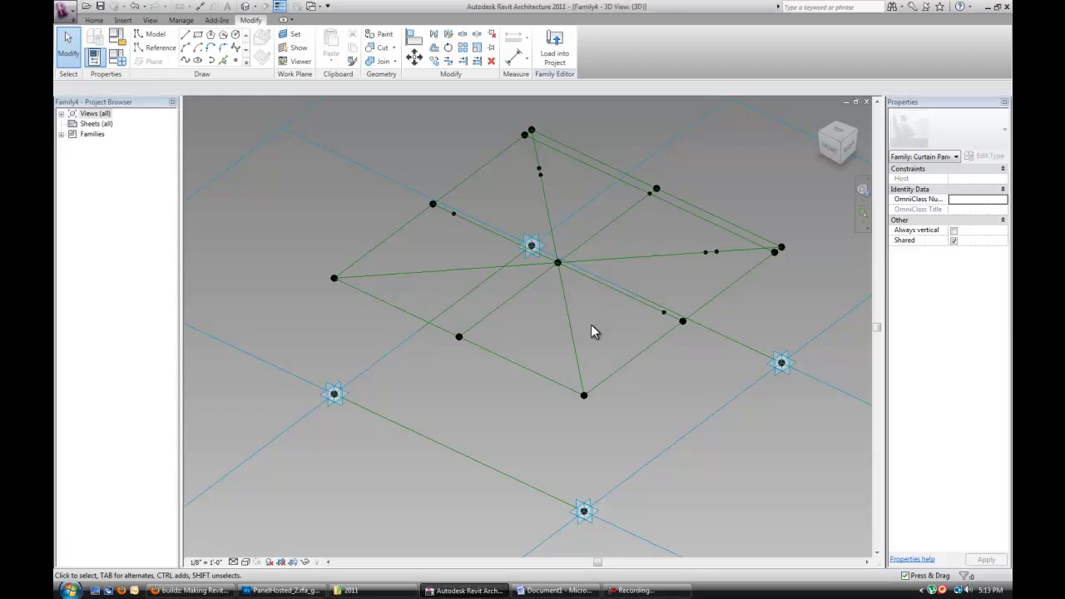
Create a new conceptual mass family from the Adaptive Component.rft template.
{"action": "middle_click_drag", "start_coordinate": [619, 314], "coordinate": [558, 343]}
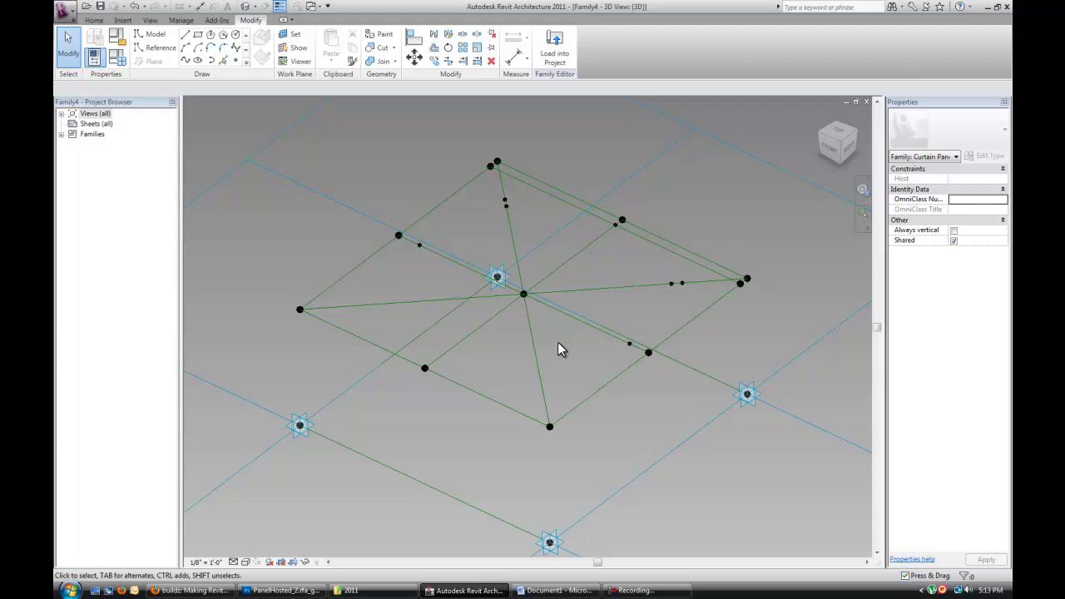
{"action": "left_click", "coordinate": [64, 11]}
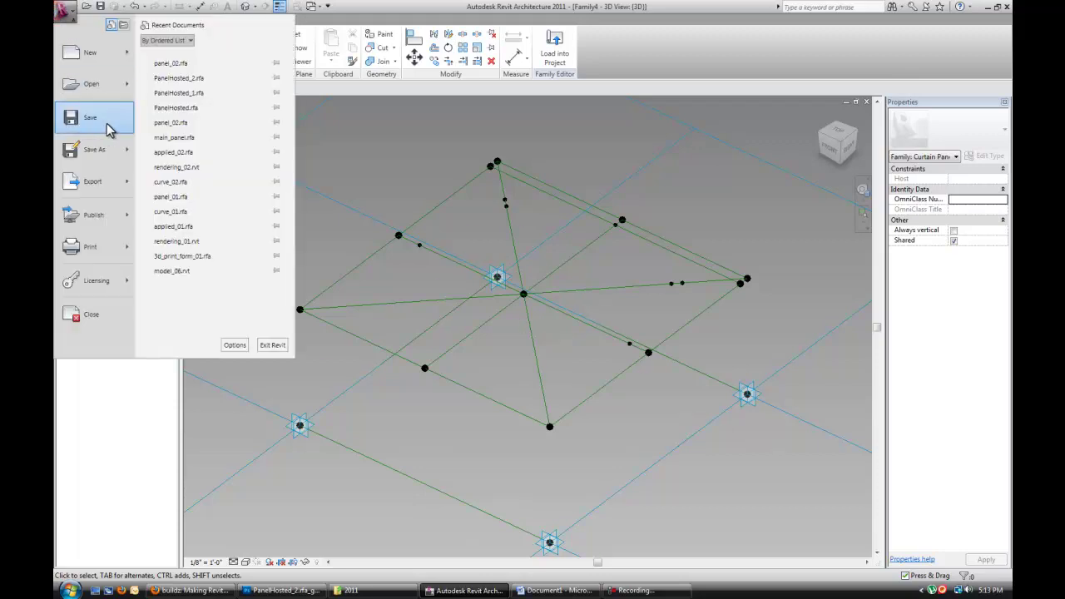
{"action": "key", "text": "Escape"}
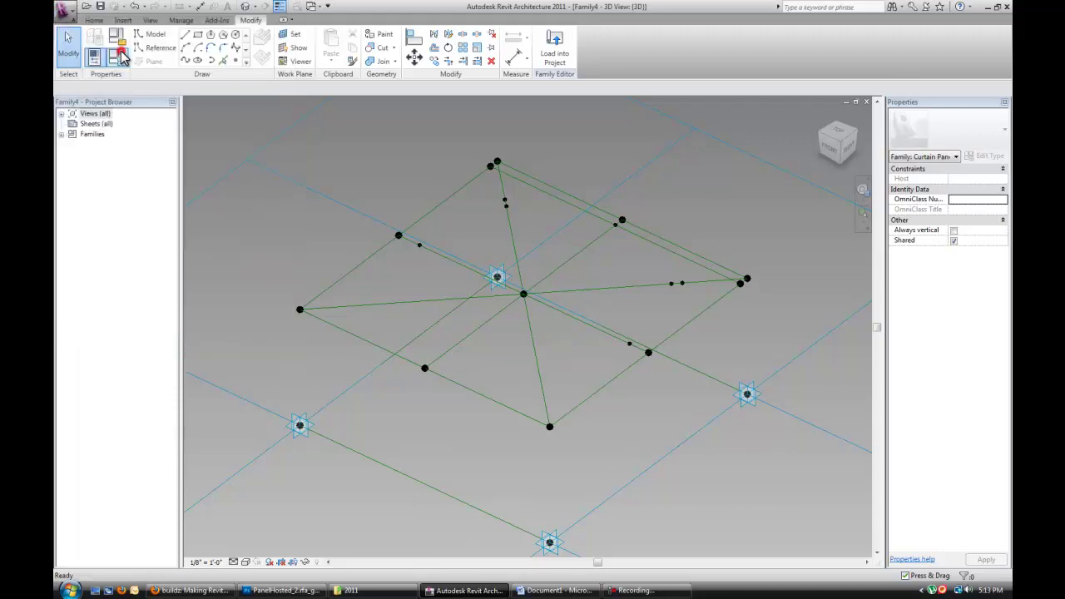
{"action": "left_click", "coordinate": [117, 42]}
{"action": "left_click", "coordinate": [556, 343]}
{"action": "left_click", "coordinate": [64, 11]}
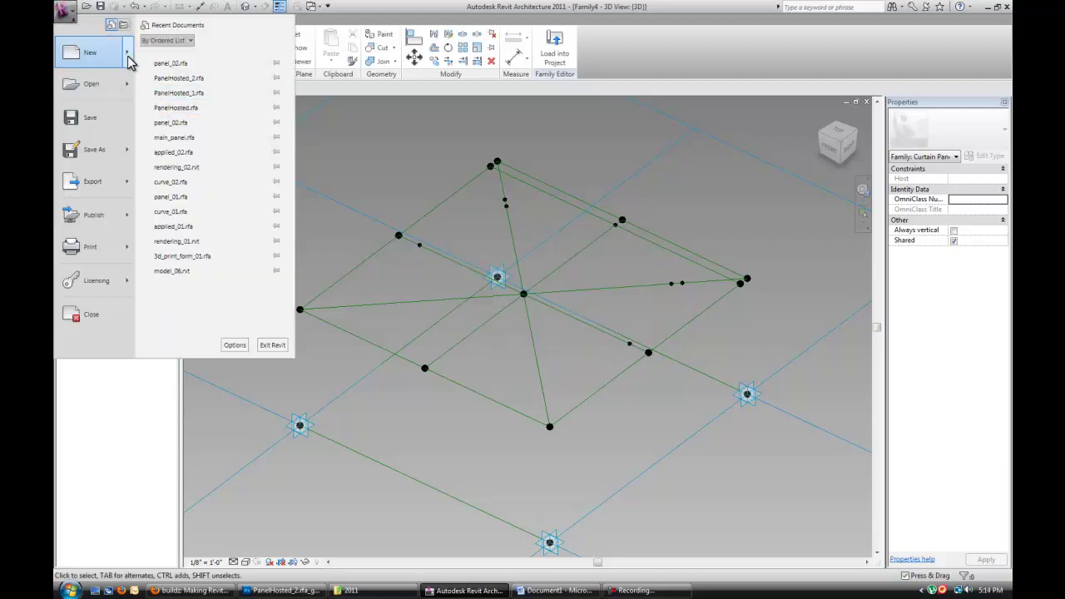
{"action": "mouse_move", "coordinate": [92, 52]}
{"action": "left_click", "coordinate": [333, 134]}
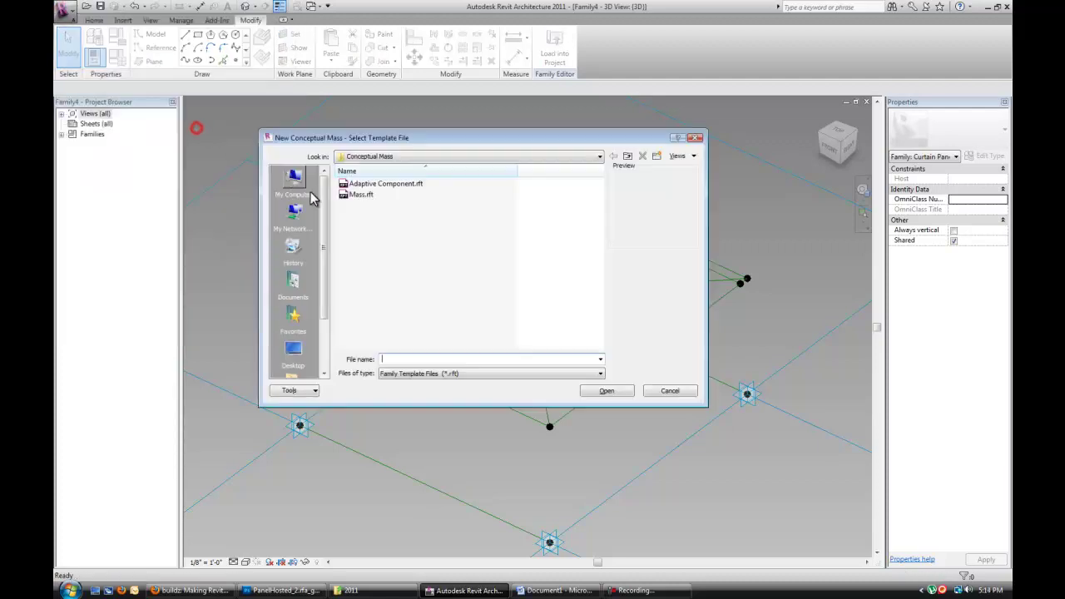
{"action": "left_click", "coordinate": [388, 183]}
{"action": "left_click", "coordinate": [607, 390]}
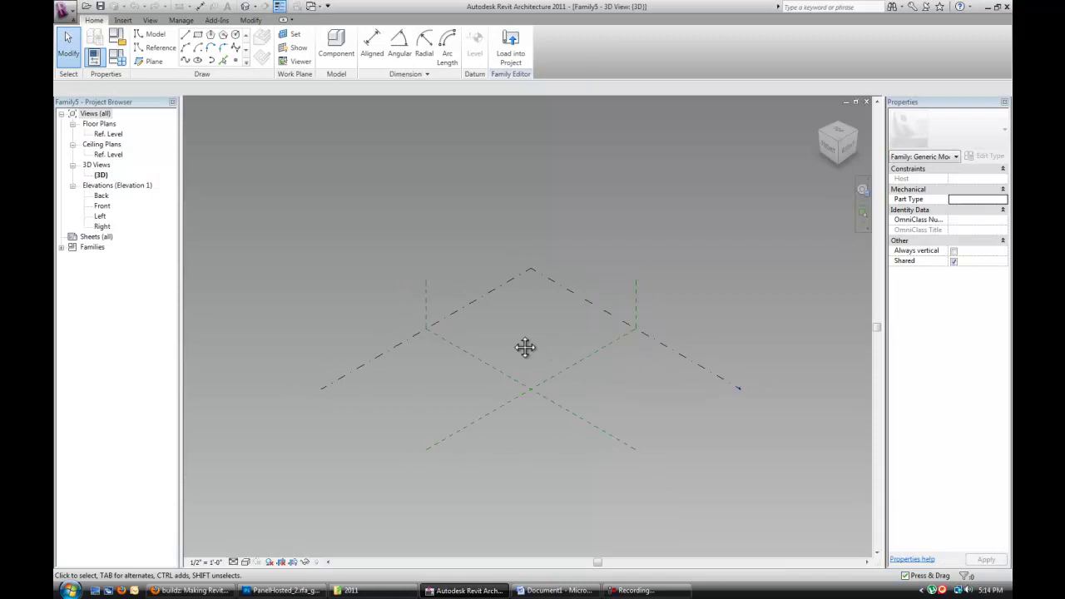
Orbit the new Family5 3D view to show its reference planes.
{"action": "middle_click_drag", "start_coordinate": [525, 348], "coordinate": [499, 374], "text": "shift"}
{"action": "scroll", "coordinate": [466, 349], "scroll_direction": "up", "scroll_amount": 3}
{"action": "middle_click_drag", "start_coordinate": [430, 328], "coordinate": [489, 302], "text": "shift"}
{"action": "middle_click_drag", "start_coordinate": [425, 278], "coordinate": [377, 248], "text": "shift"}
Place reference points in pairs along a curving path on the Ref. Level.
{"action": "left_click", "coordinate": [233, 62]}
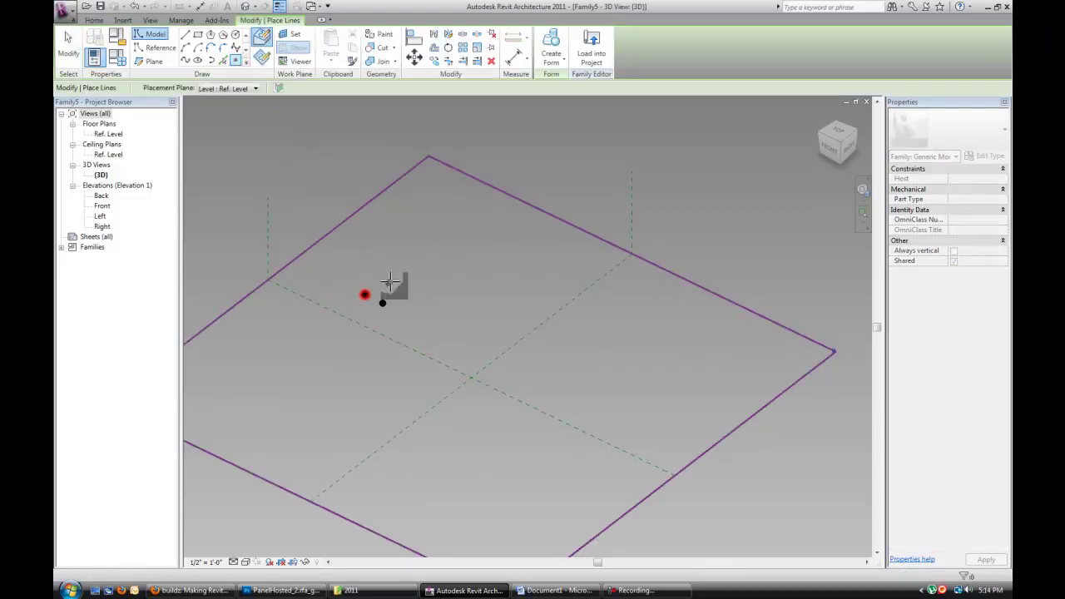
{"action": "left_click", "coordinate": [450, 262]}
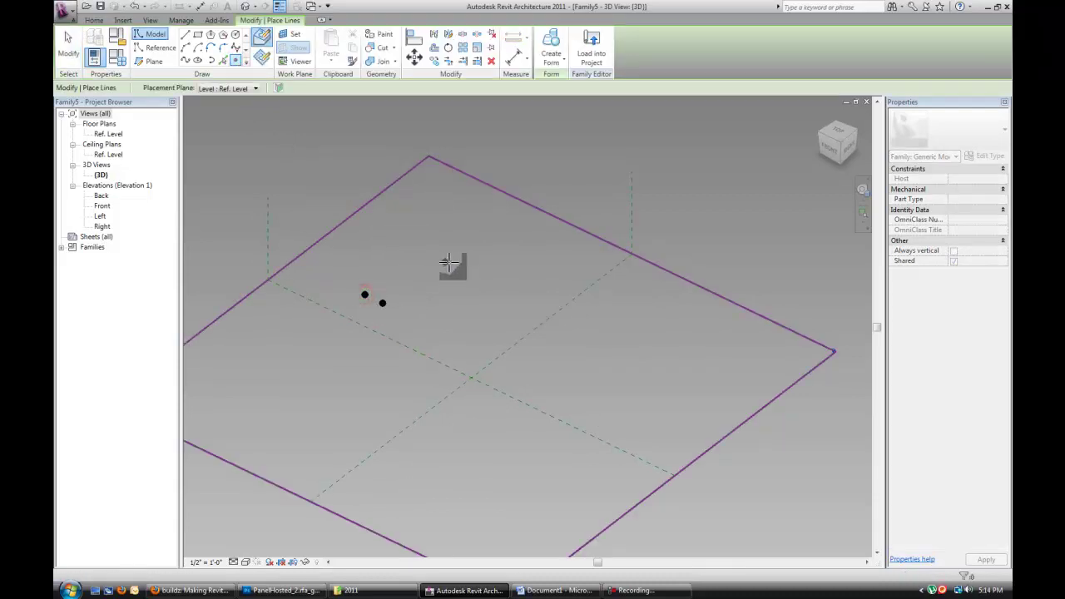
{"action": "left_click", "coordinate": [543, 276]}
{"action": "left_click", "coordinate": [569, 359]}
{"action": "left_click", "coordinate": [543, 394]}
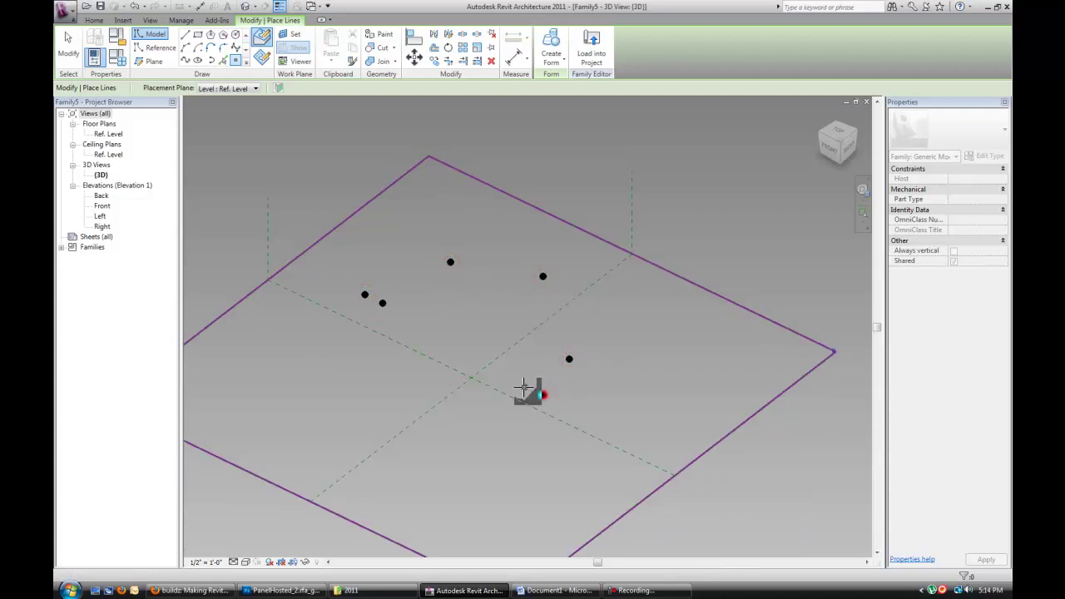
{"action": "left_click", "coordinate": [523, 385]}
{"action": "left_click", "coordinate": [542, 353]}
{"action": "left_click", "coordinate": [529, 295]}
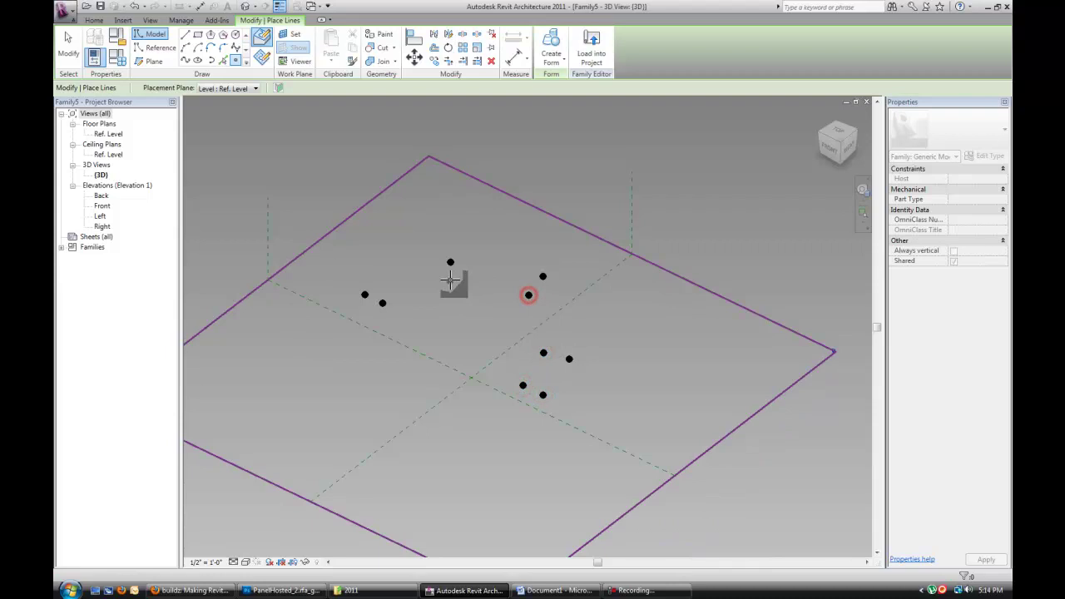
{"action": "key", "text": "Escape"}
{"action": "key", "text": "Escape"}
{"action": "scroll", "coordinate": [407, 309], "scroll_direction": "up", "scroll_amount": 4}
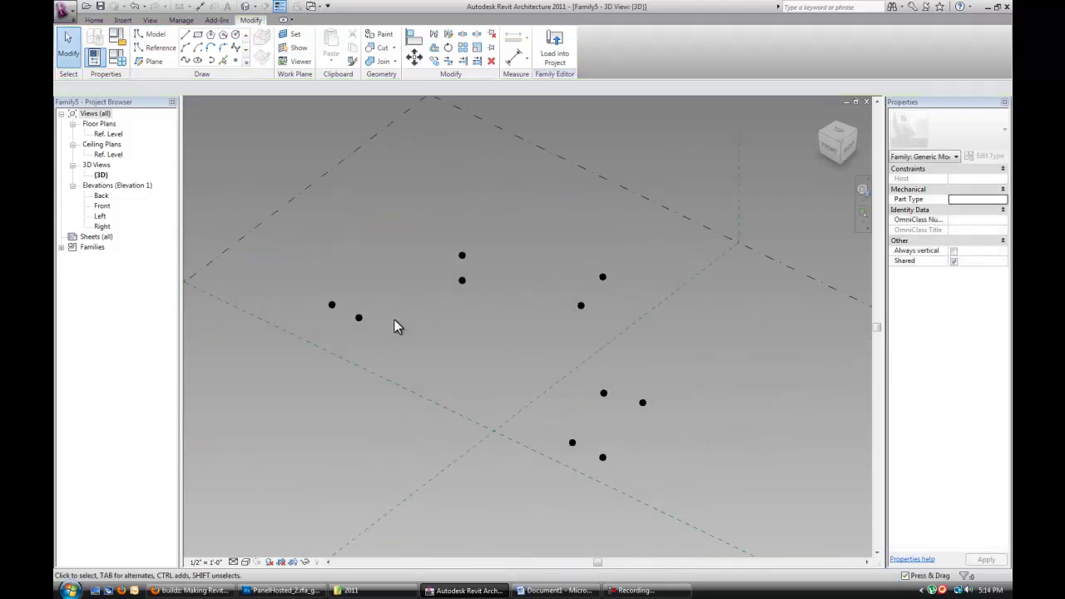
{"action": "middle_click_drag", "start_coordinate": [394, 336], "coordinate": [386, 337]}
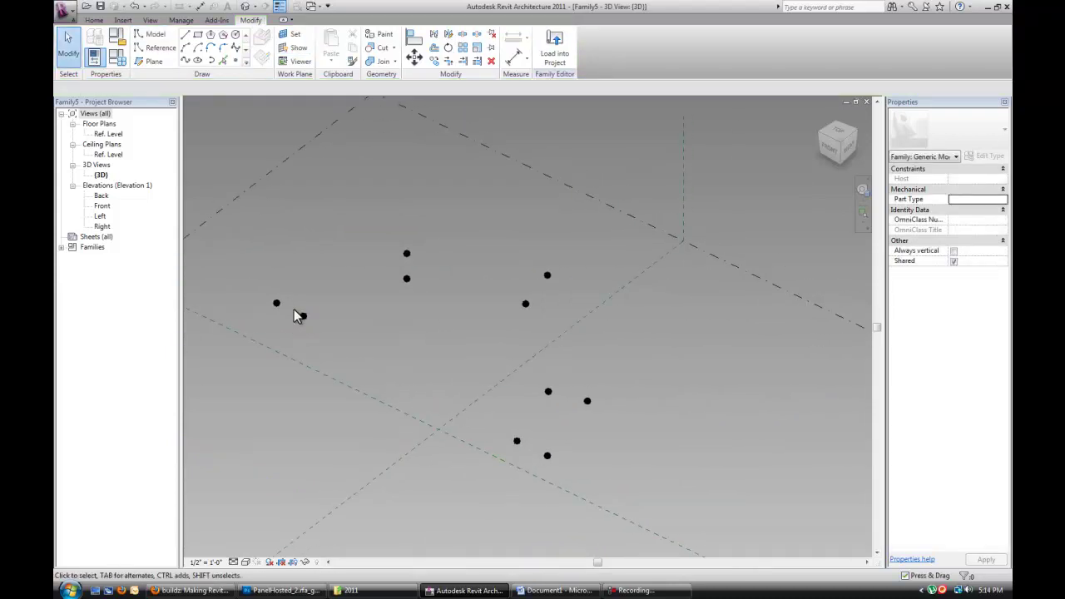
Draw the outer spline through the outer curve's reference points.
{"action": "left_click", "coordinate": [276, 303]}
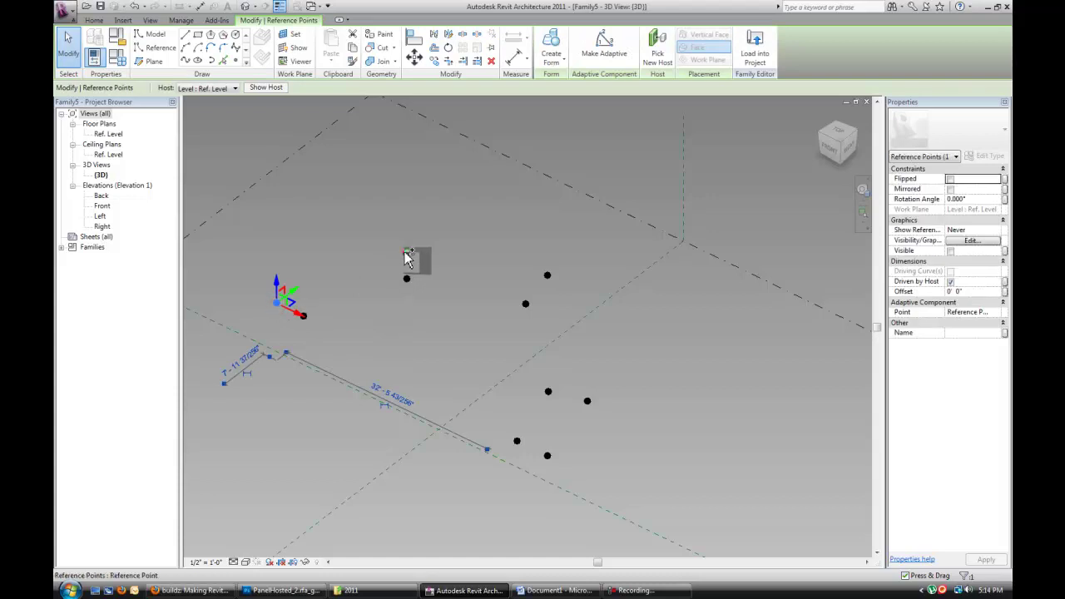
{"action": "left_click", "coordinate": [404, 252], "text": "ctrl"}
{"action": "left_click", "coordinate": [545, 277], "text": "ctrl"}
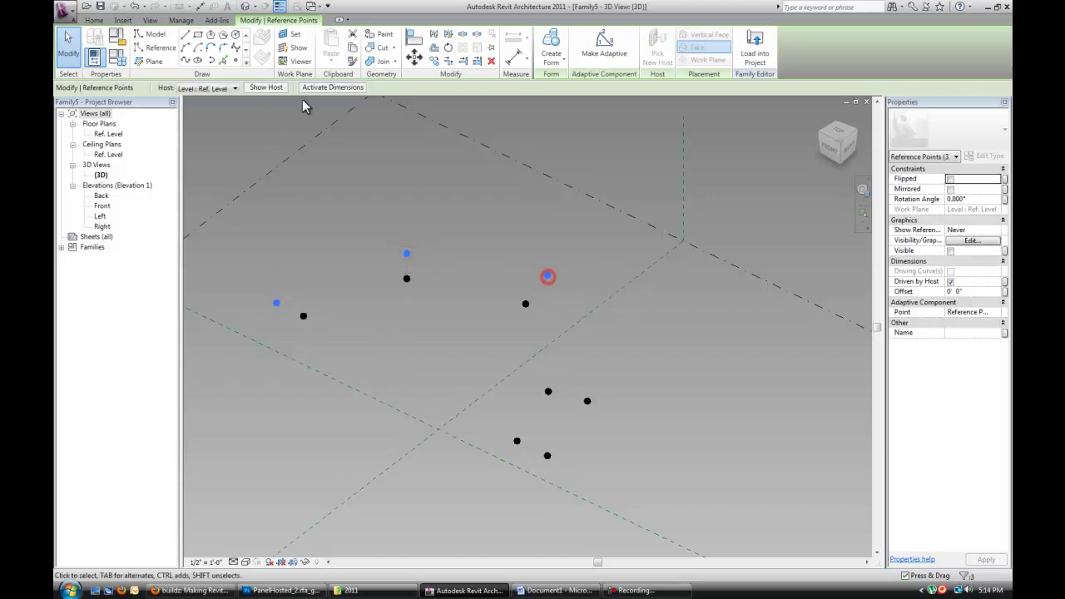
{"action": "left_click", "coordinate": [185, 62]}
{"action": "left_click", "coordinate": [587, 401], "text": "ctrl"}
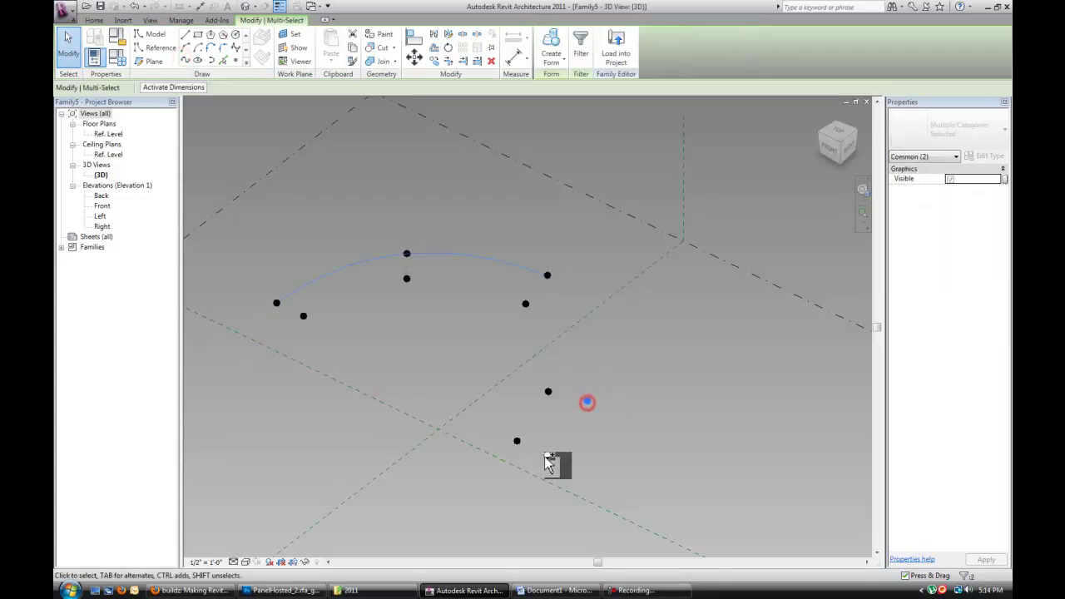
{"action": "left_click", "coordinate": [572, 451], "text": "ctrl"}
{"action": "left_click", "coordinate": [185, 62]}
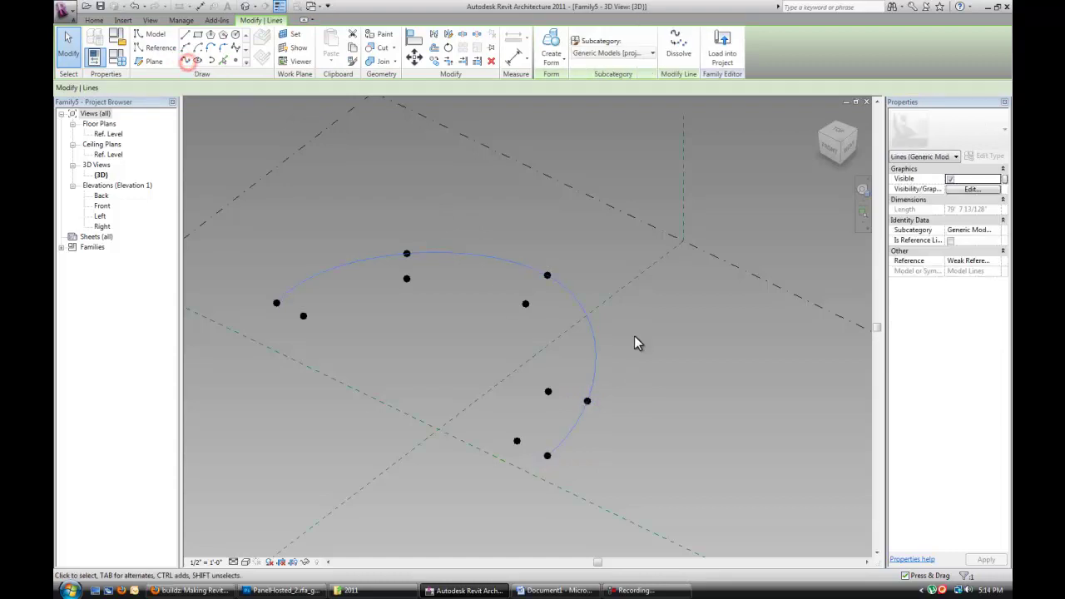
Draw the inner spline through the inner curve's reference points.
{"action": "left_click", "coordinate": [517, 441]}
{"action": "left_click", "coordinate": [548, 391], "text": "ctrl"}
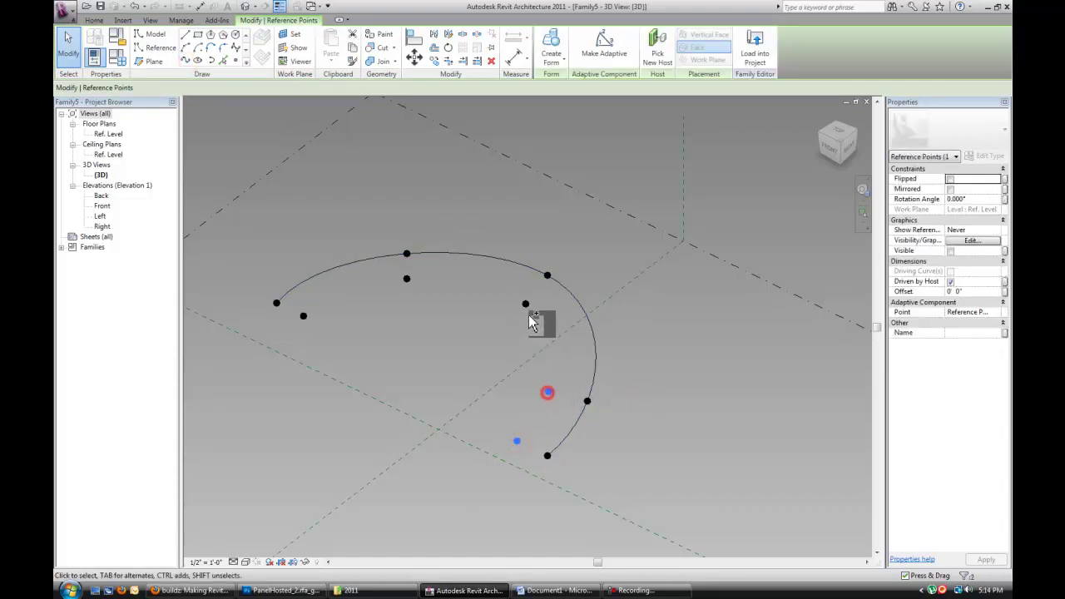
{"action": "left_click", "coordinate": [525, 303], "text": "ctrl"}
{"action": "left_click", "coordinate": [187, 62]}
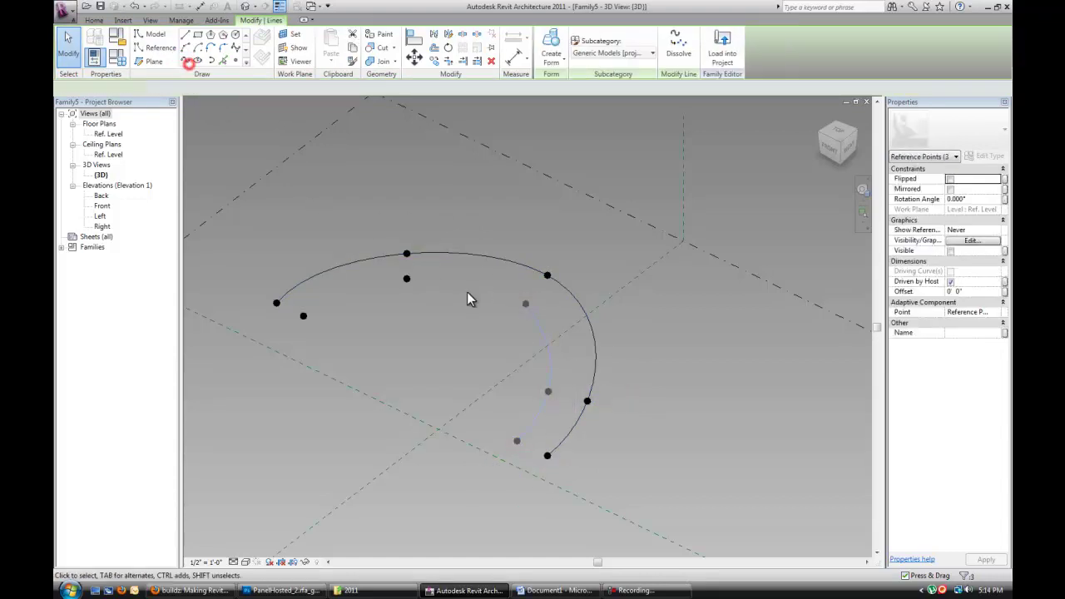
{"action": "left_click", "coordinate": [407, 278]}
{"action": "left_click", "coordinate": [303, 315], "text": "ctrl"}
{"action": "left_click", "coordinate": [187, 62]}
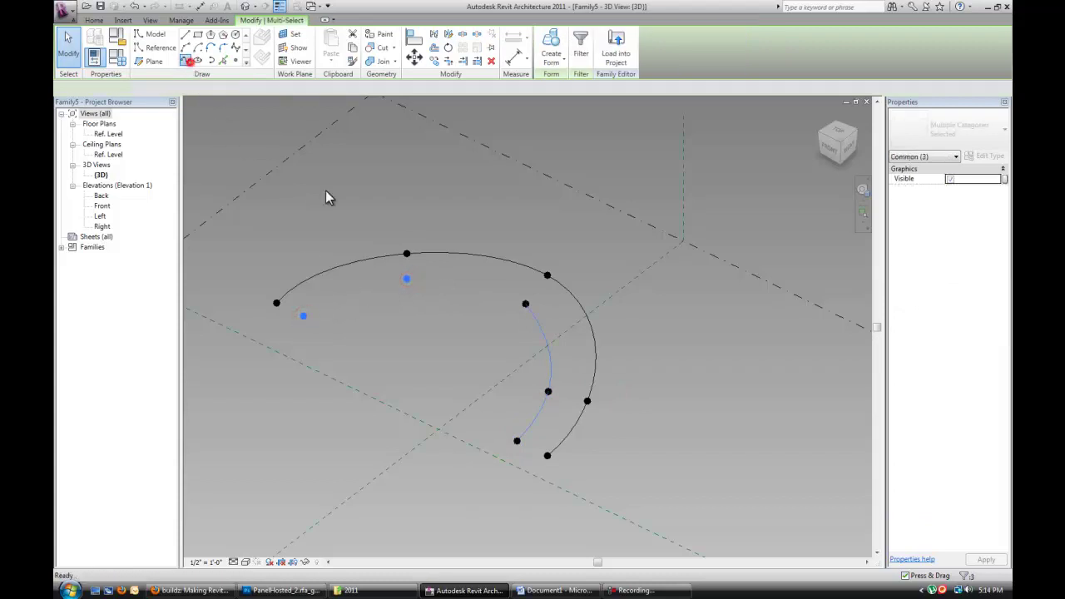
{"action": "left_click", "coordinate": [412, 333]}
Join the two curves' ends with short straight lines to close the outline.
{"action": "left_click", "coordinate": [184, 34]}
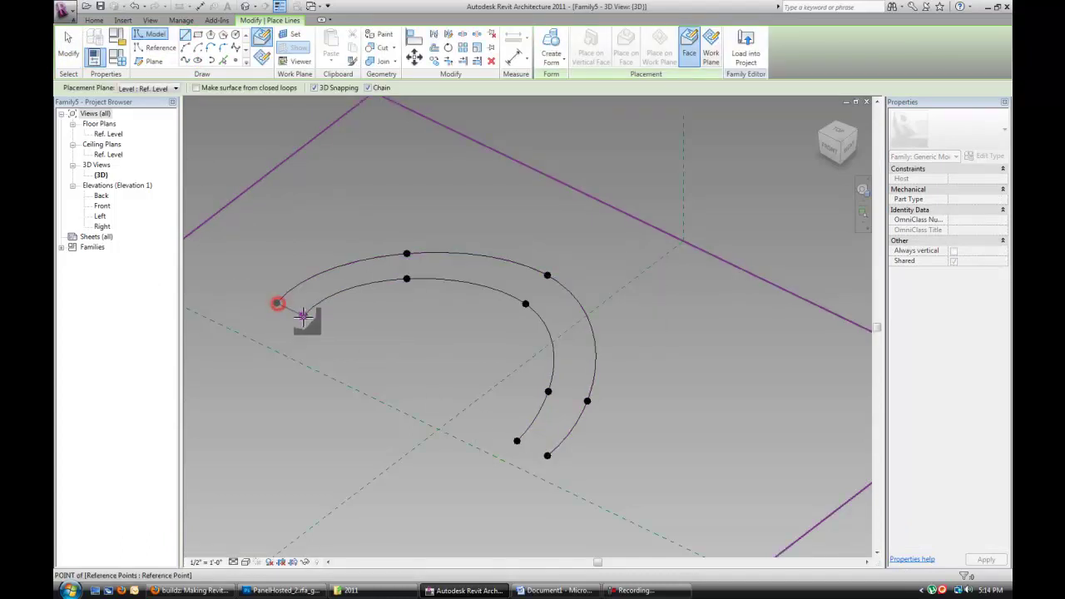
{"action": "left_click", "coordinate": [303, 316]}
{"action": "left_click", "coordinate": [303, 316]}
{"action": "left_click", "coordinate": [574, 334]}
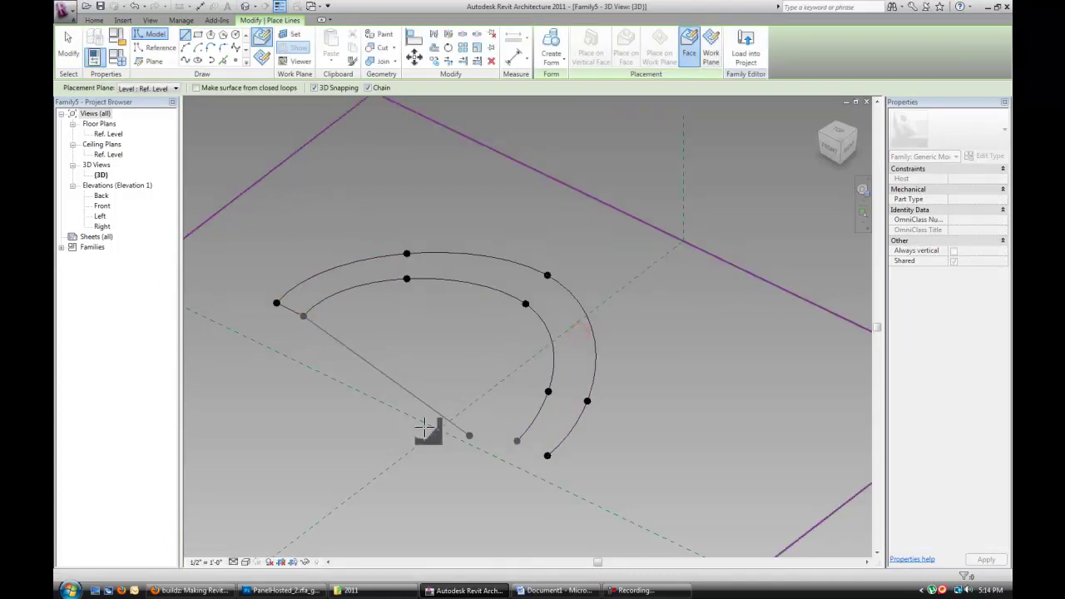
{"action": "left_click", "coordinate": [517, 442]}
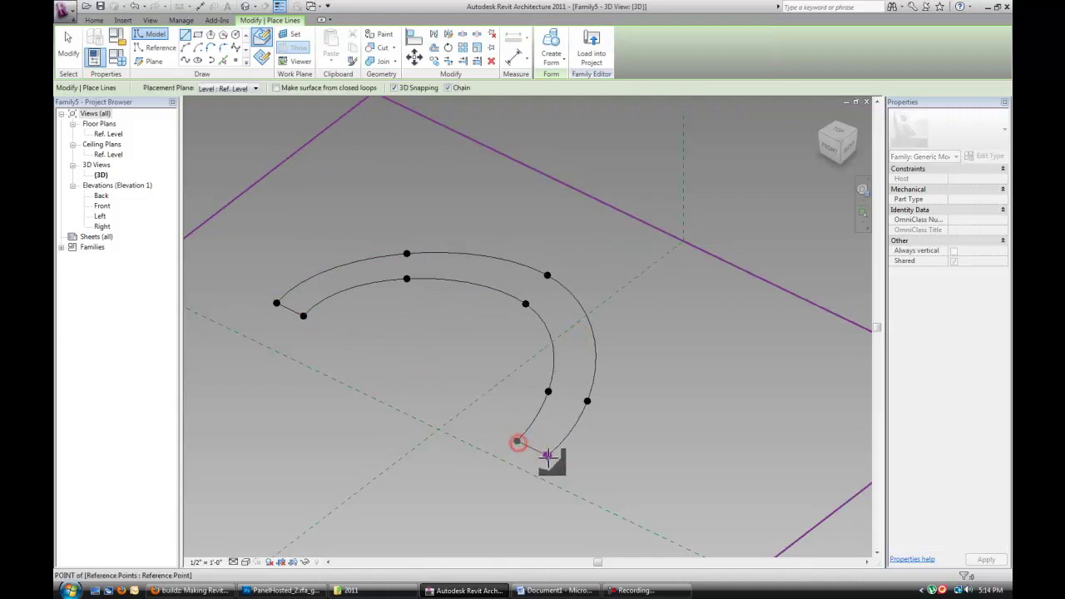
{"action": "left_click", "coordinate": [548, 456]}
{"action": "key", "text": "Escape"}
{"action": "key", "text": "Escape"}
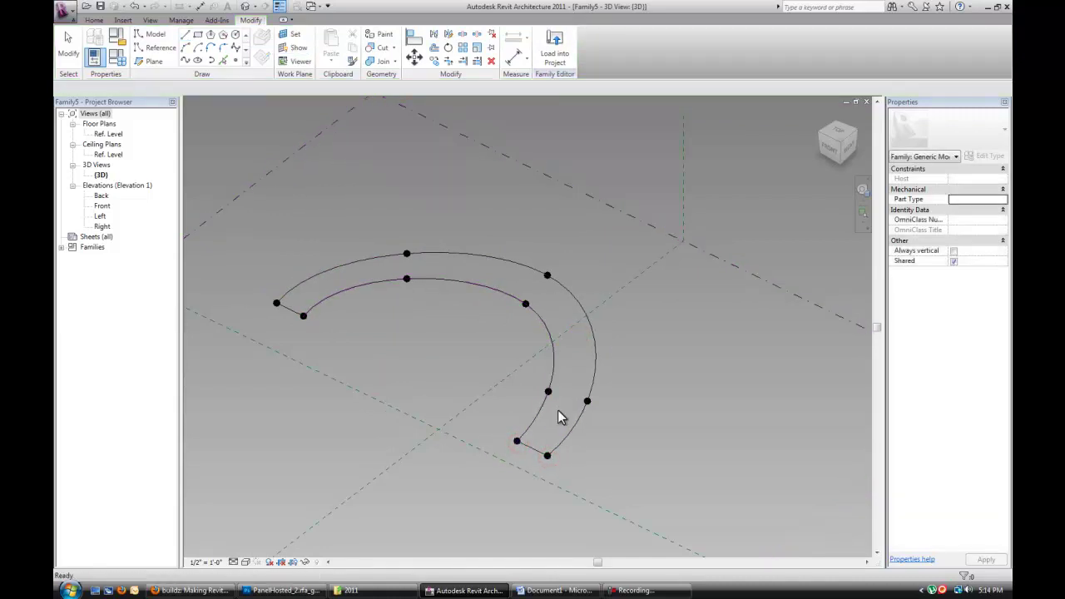
Select all ten reference points and make them adaptive points.
{"action": "left_click_drag", "start_coordinate": [247, 274], "coordinate": [326, 337]}
{"action": "left_click_drag", "start_coordinate": [387, 227], "coordinate": [414, 290], "text": "ctrl"}
{"action": "left_click", "coordinate": [367, 221]}
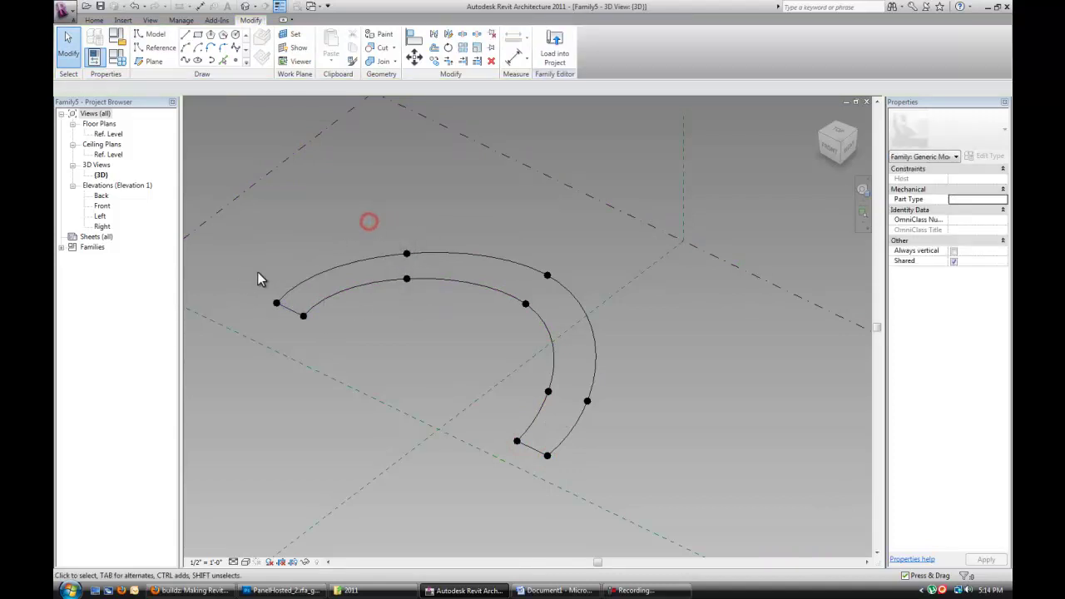
{"action": "left_click_drag", "start_coordinate": [261, 271], "coordinate": [302, 305]}
{"action": "left_click_drag", "start_coordinate": [407, 214], "coordinate": [421, 308], "text": "ctrl"}
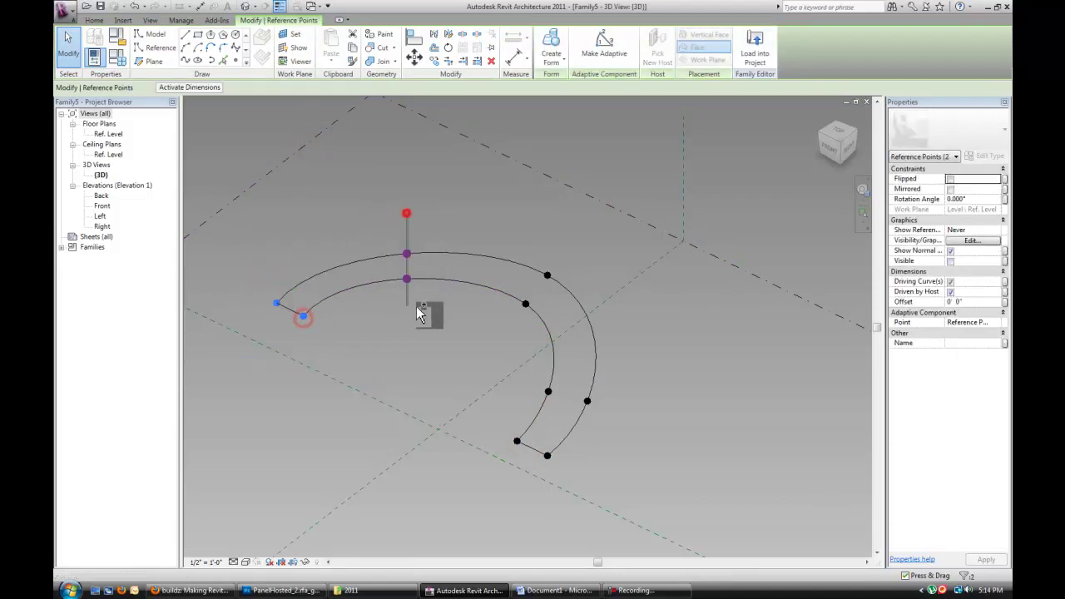
{"action": "left_click_drag", "start_coordinate": [495, 245], "coordinate": [547, 299], "text": "ctrl"}
{"action": "left_click_drag", "start_coordinate": [517, 292], "coordinate": [542, 335], "text": "ctrl"}
{"action": "left_click_drag", "start_coordinate": [527, 381], "coordinate": [592, 413], "text": "ctrl"}
{"action": "left_click_drag", "start_coordinate": [496, 431], "coordinate": [554, 462], "text": "ctrl"}
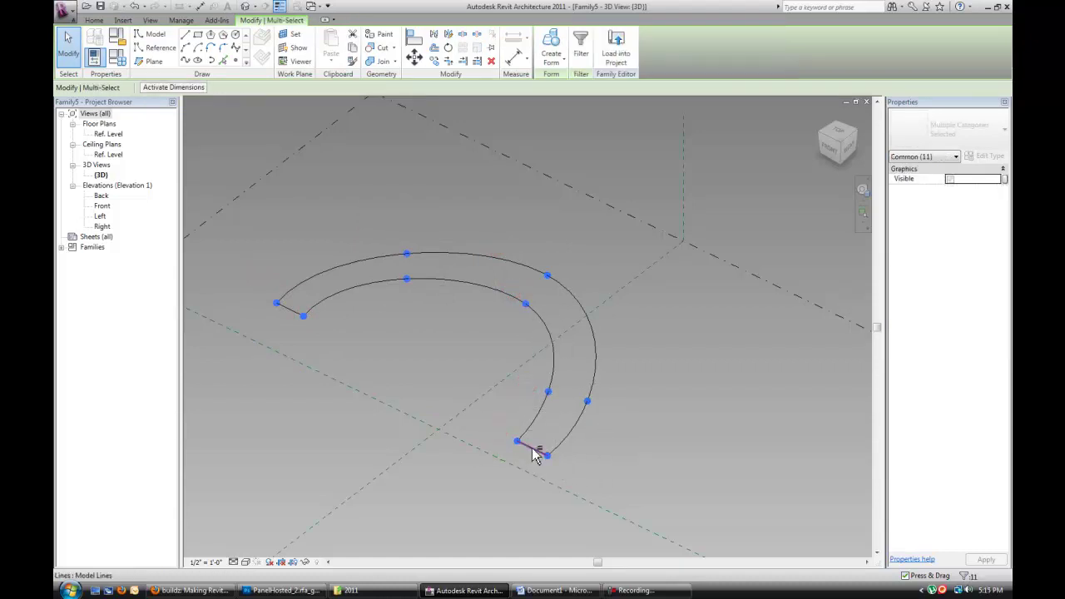
{"action": "left_click", "coordinate": [533, 450], "text": "shift"}
{"action": "scroll", "coordinate": [669, 404], "scroll_direction": "down", "scroll_amount": 2}
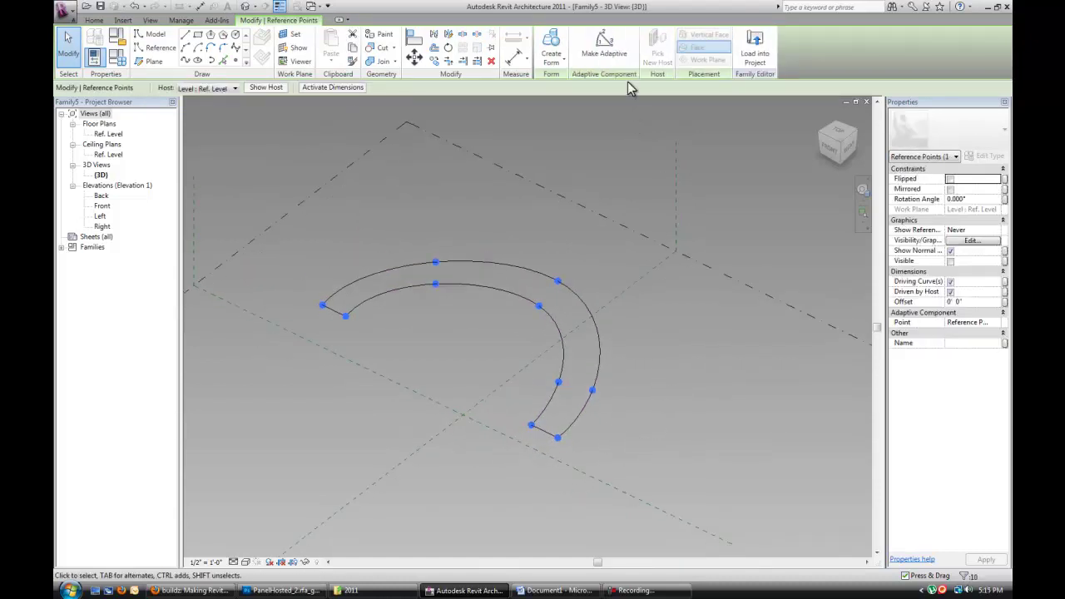
{"action": "left_click", "coordinate": [604, 43]}
Load Family5 into the Family4 project.
{"action": "left_click", "coordinate": [454, 359]}
{"action": "scroll", "coordinate": [394, 335], "scroll_direction": "up", "scroll_amount": 1}
{"action": "middle_click_drag", "start_coordinate": [394, 335], "coordinate": [398, 339]}
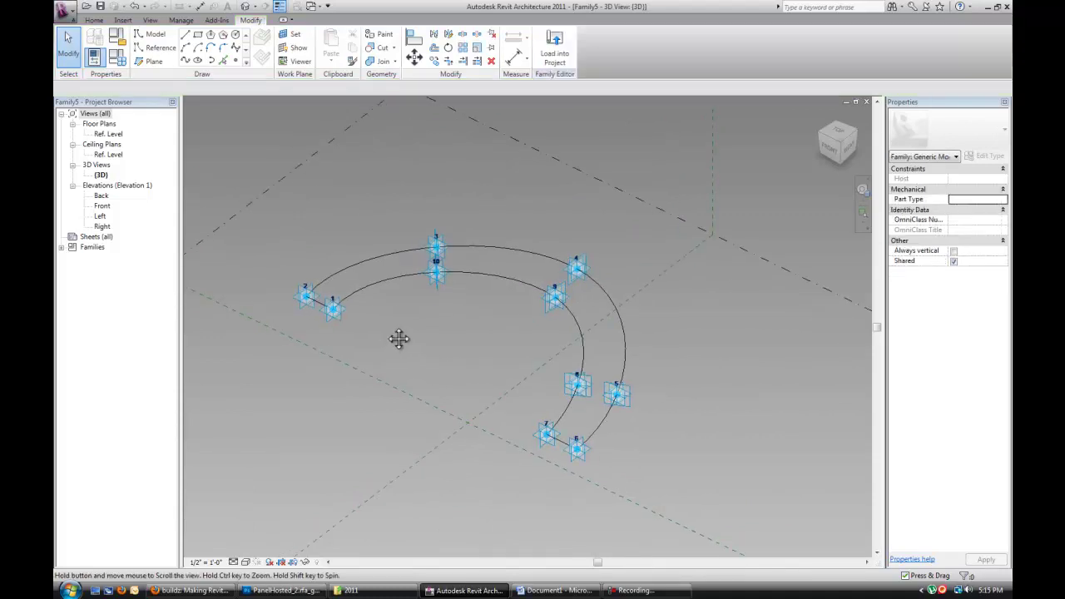
{"action": "scroll", "coordinate": [351, 322], "scroll_direction": "up", "scroll_amount": 1}
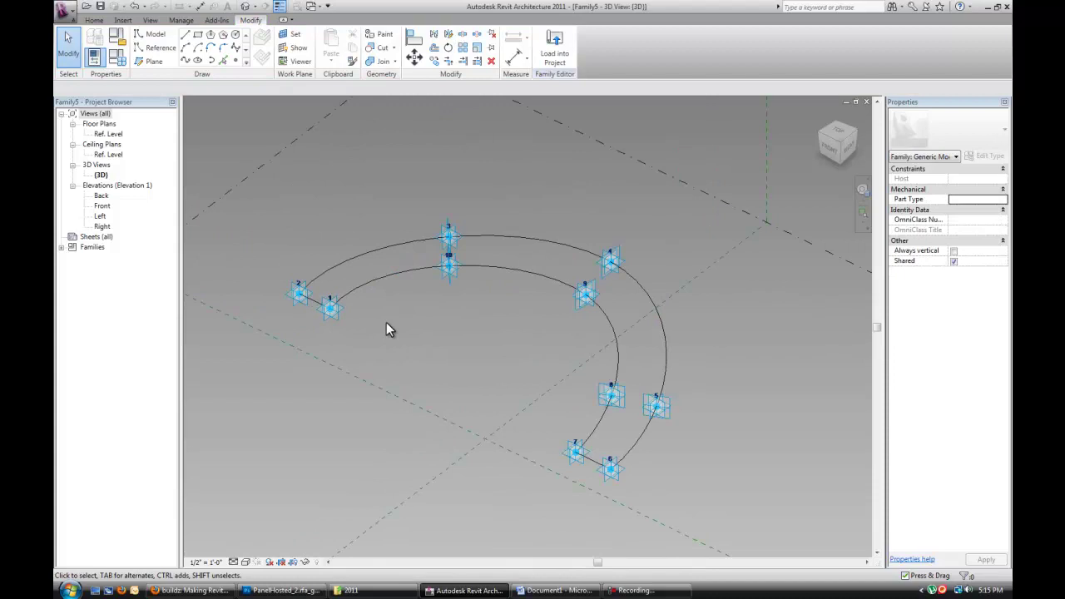
{"action": "middle_click_drag", "start_coordinate": [438, 350], "coordinate": [440, 337]}
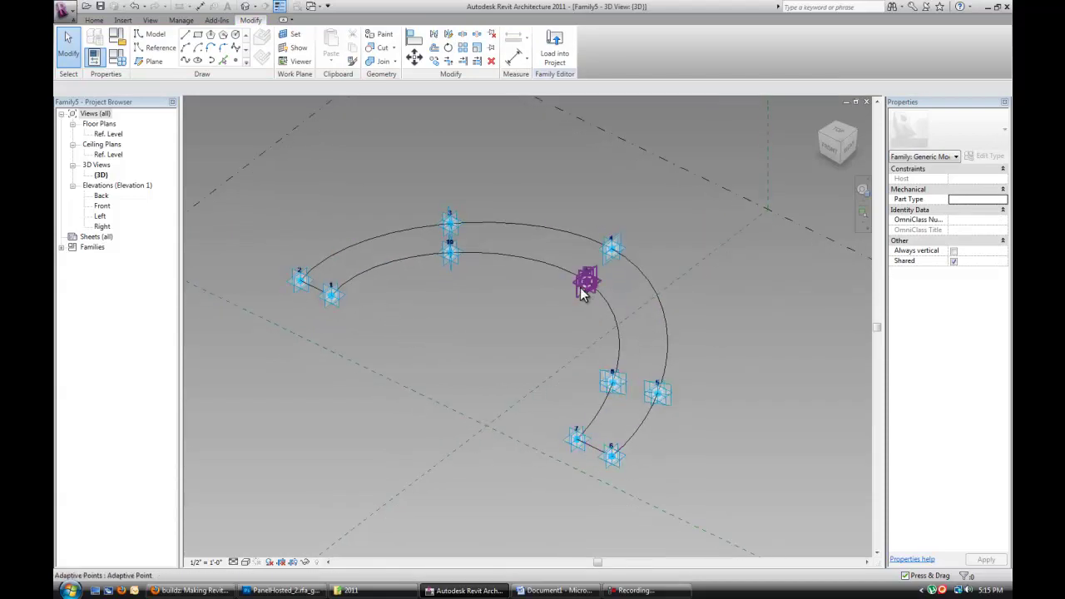
{"action": "middle_click_drag", "start_coordinate": [493, 329], "coordinate": [468, 322], "text": "shift"}
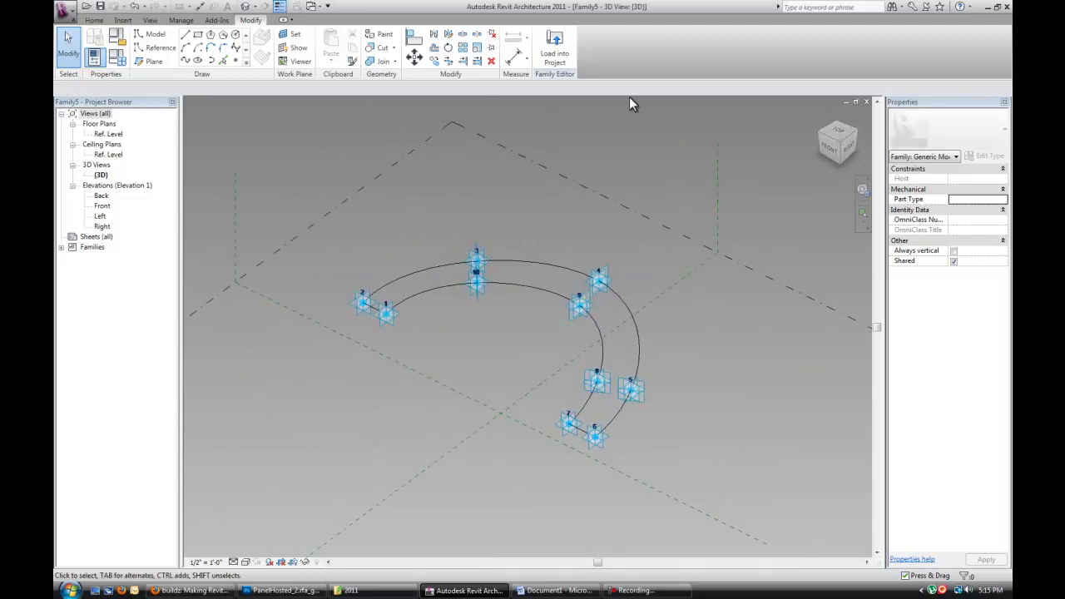
{"action": "left_click", "coordinate": [555, 50]}
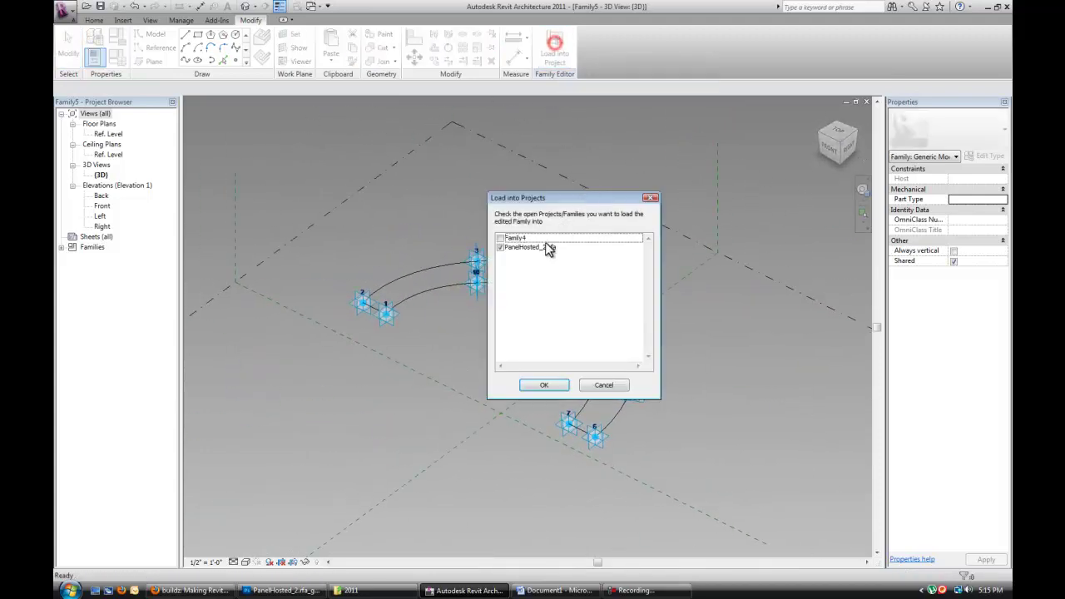
{"action": "left_click", "coordinate": [499, 238]}
{"action": "left_click", "coordinate": [500, 247]}
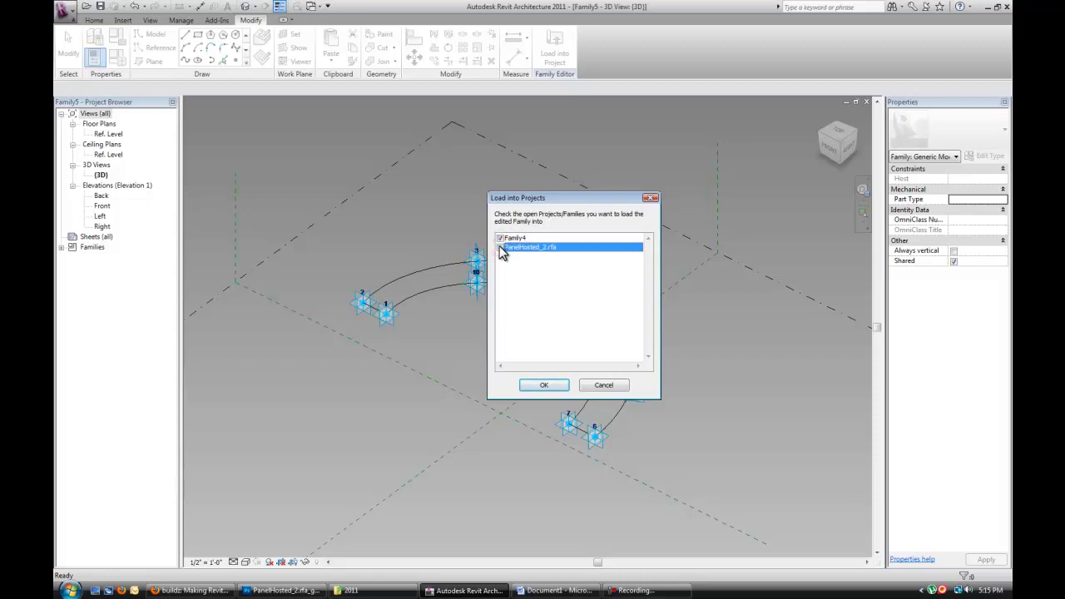
{"action": "left_click", "coordinate": [545, 384]}
{"action": "scroll", "coordinate": [506, 315], "scroll_direction": "up", "scroll_amount": 5}
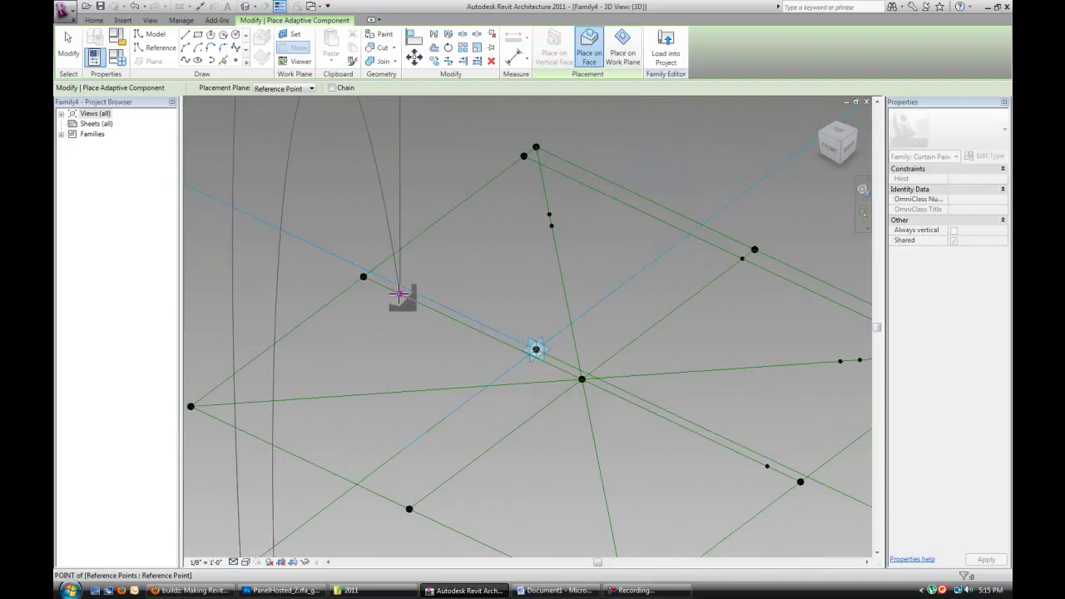
Place the arc component by snapping its adaptive points to Family4's reference points and lines.
{"action": "left_click", "coordinate": [400, 295]}
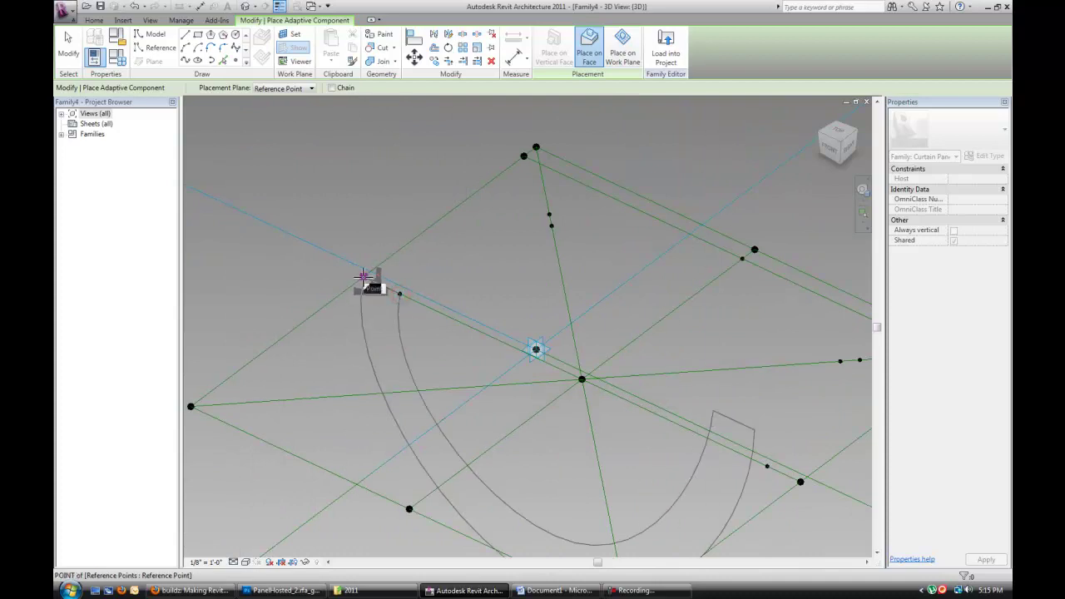
{"action": "left_click", "coordinate": [364, 277]}
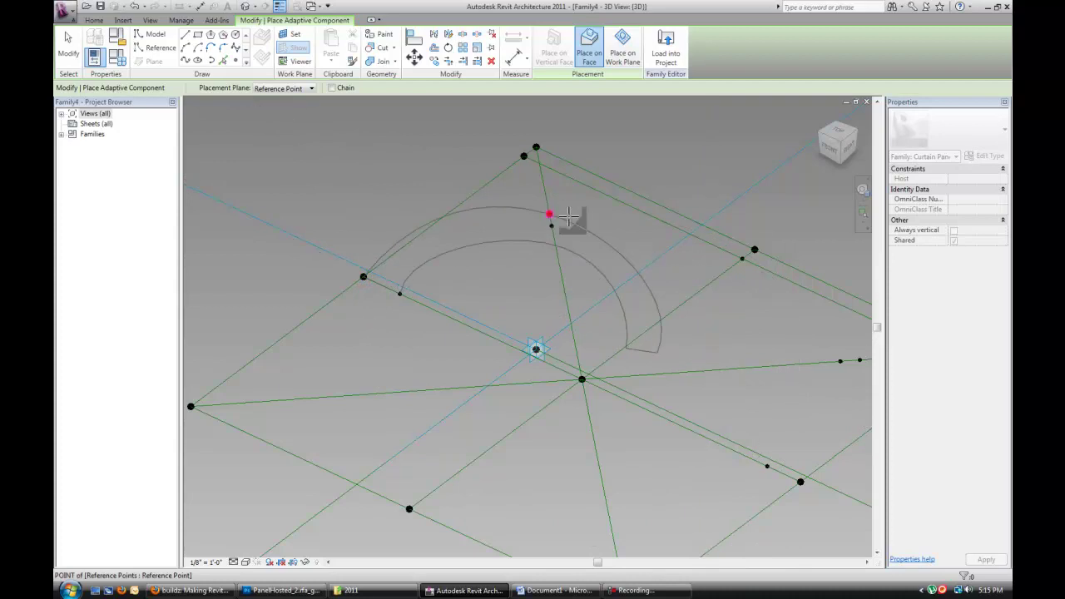
{"action": "middle_click_drag", "start_coordinate": [708, 260], "coordinate": [803, 310], "text": "shift"}
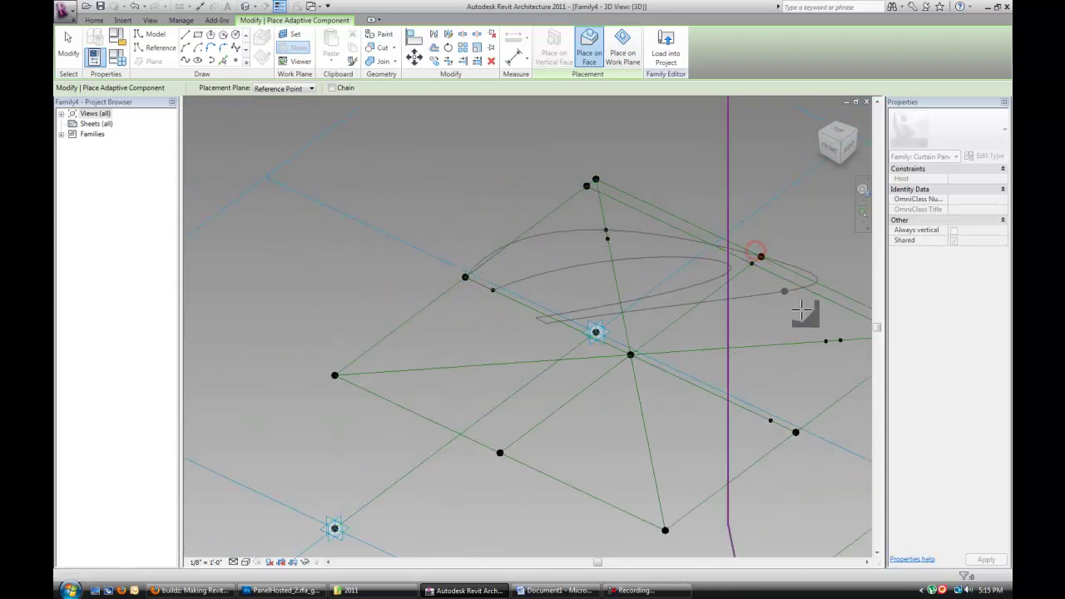
{"action": "left_click", "coordinate": [796, 432]}
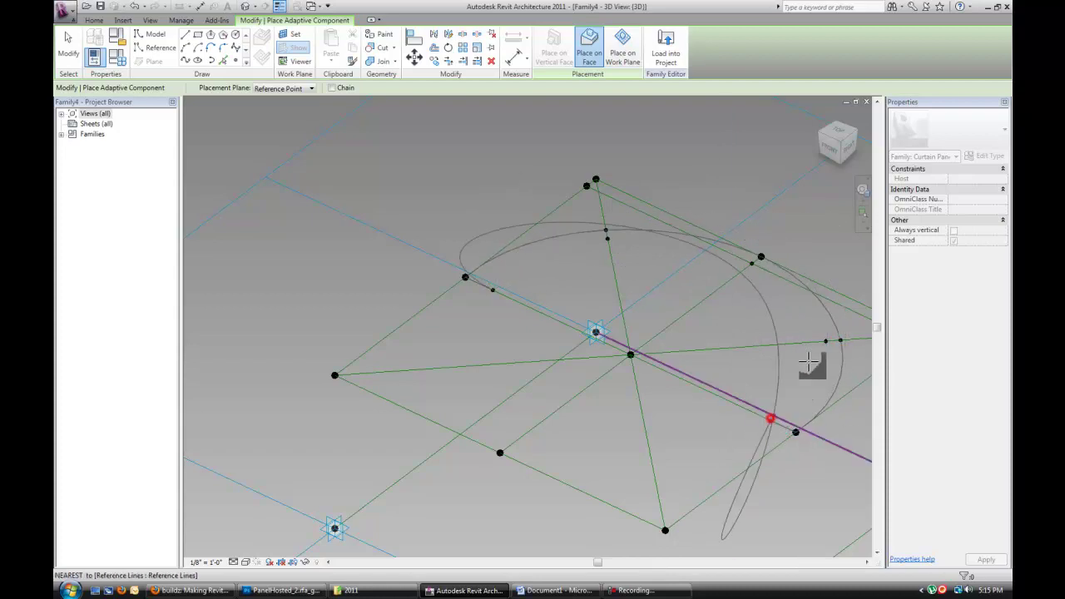
{"action": "left_click", "coordinate": [752, 263]}
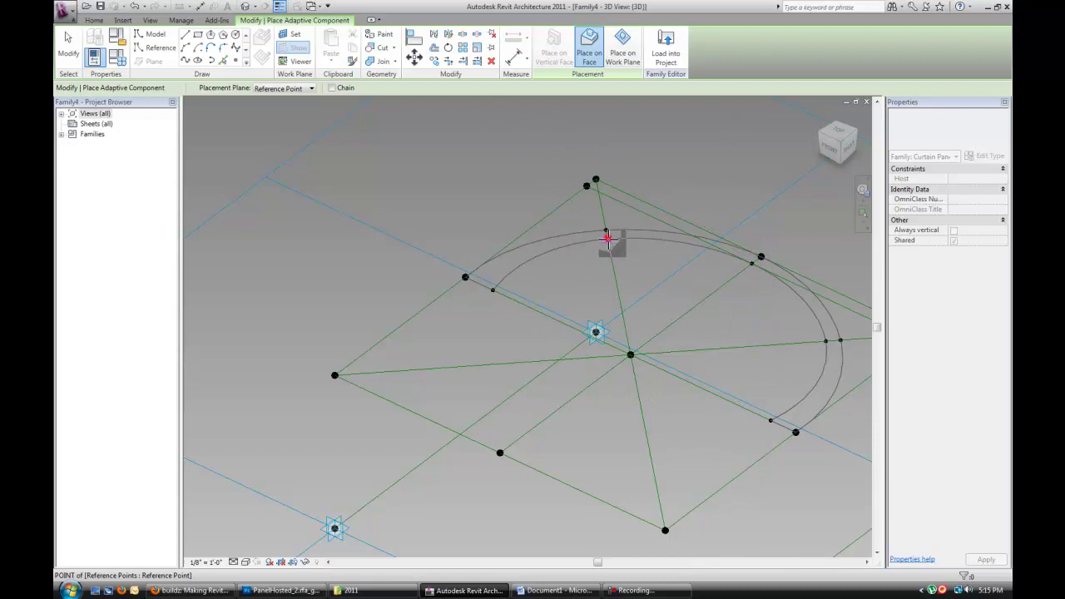
{"action": "left_click", "coordinate": [607, 238]}
{"action": "key", "text": "Escape"}
{"action": "middle_click_drag", "start_coordinate": [599, 294], "coordinate": [587, 267], "text": "shift"}
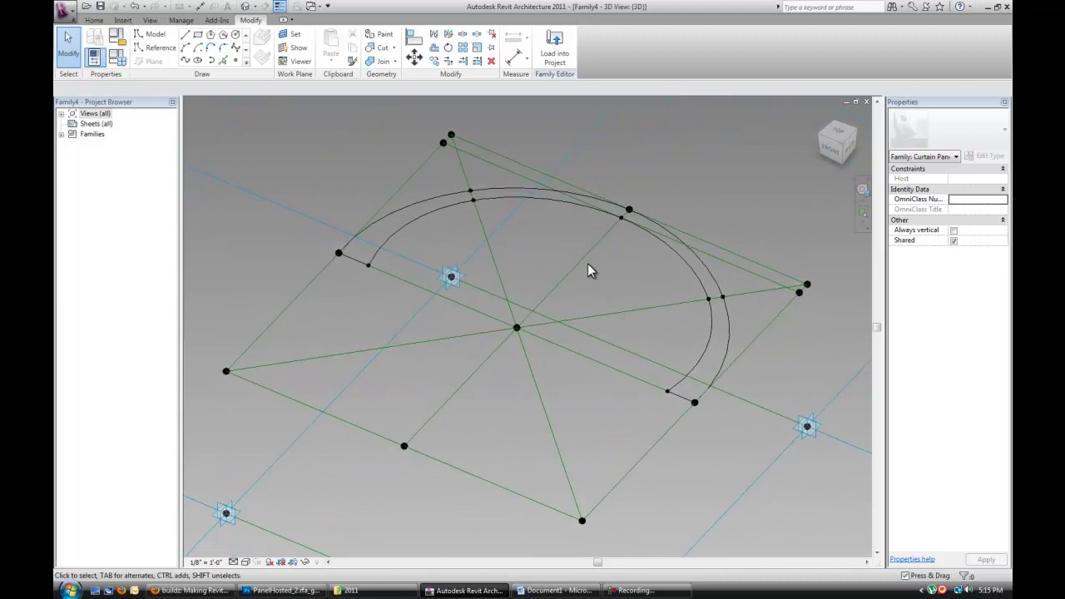
Temporarily hide the placed Family5 arc.
{"action": "scroll", "coordinate": [671, 396], "scroll_direction": "up", "scroll_amount": 2}
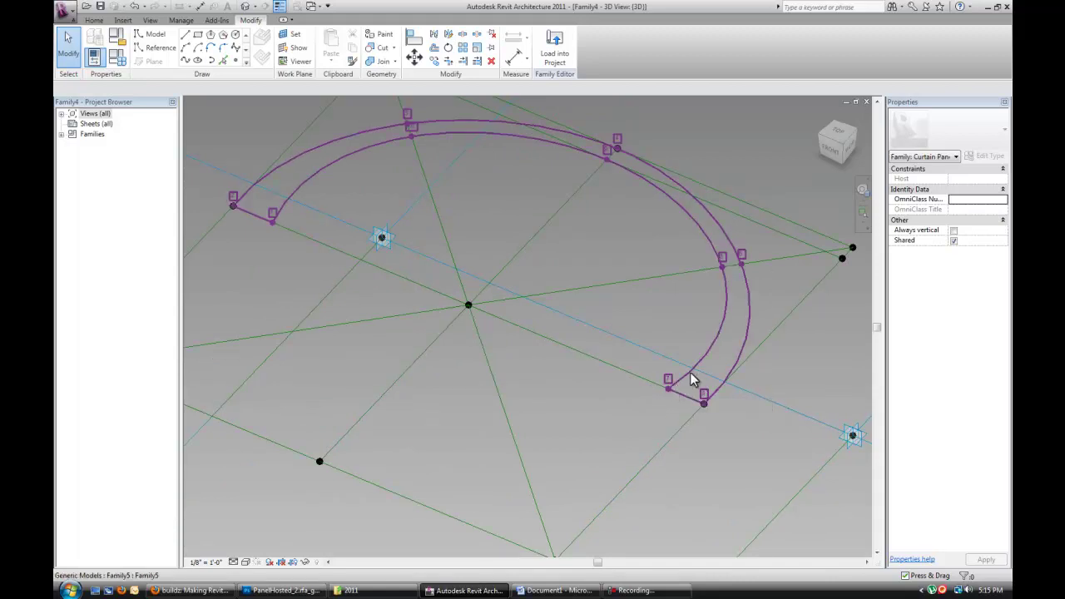
{"action": "left_click", "coordinate": [693, 379]}
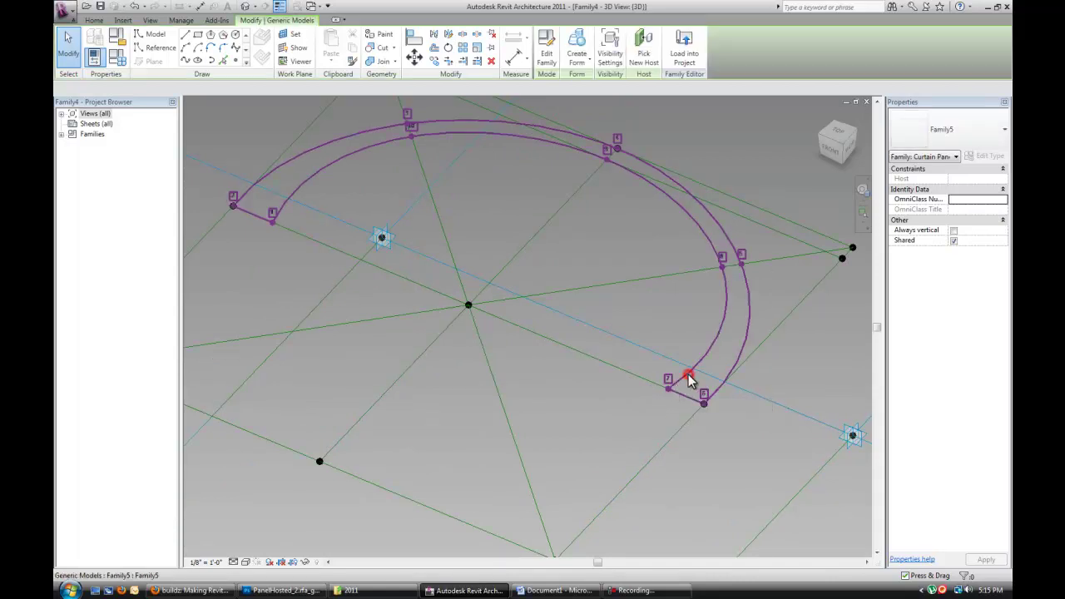
{"action": "left_click", "coordinate": [305, 563]}
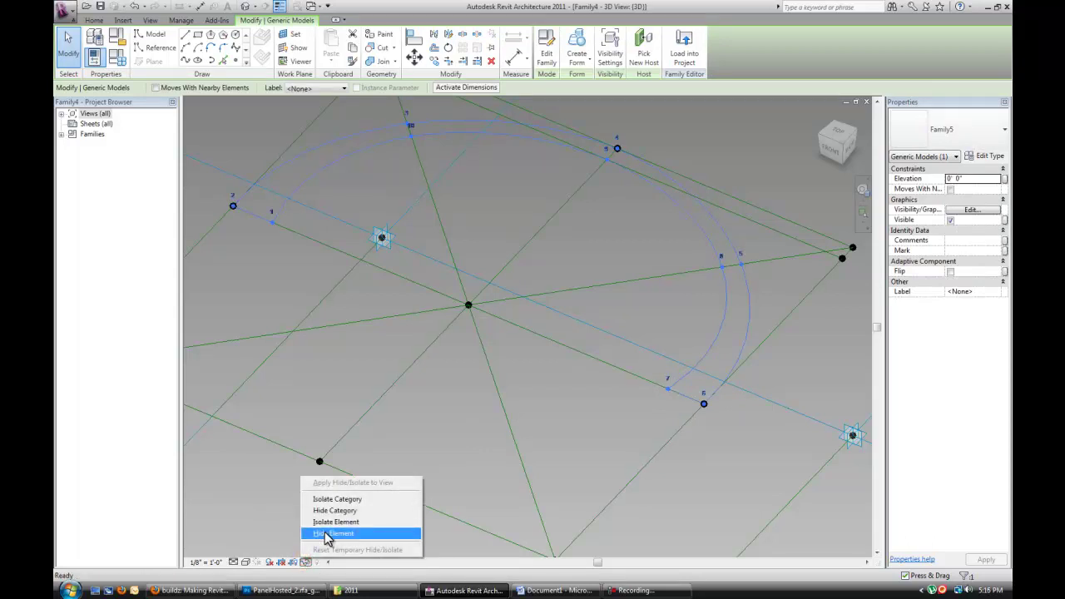
{"action": "left_click", "coordinate": [327, 535]}
Link the two hosted points' Hosted Parameter to thickness and thickness_2.
{"action": "left_click", "coordinate": [631, 411]}
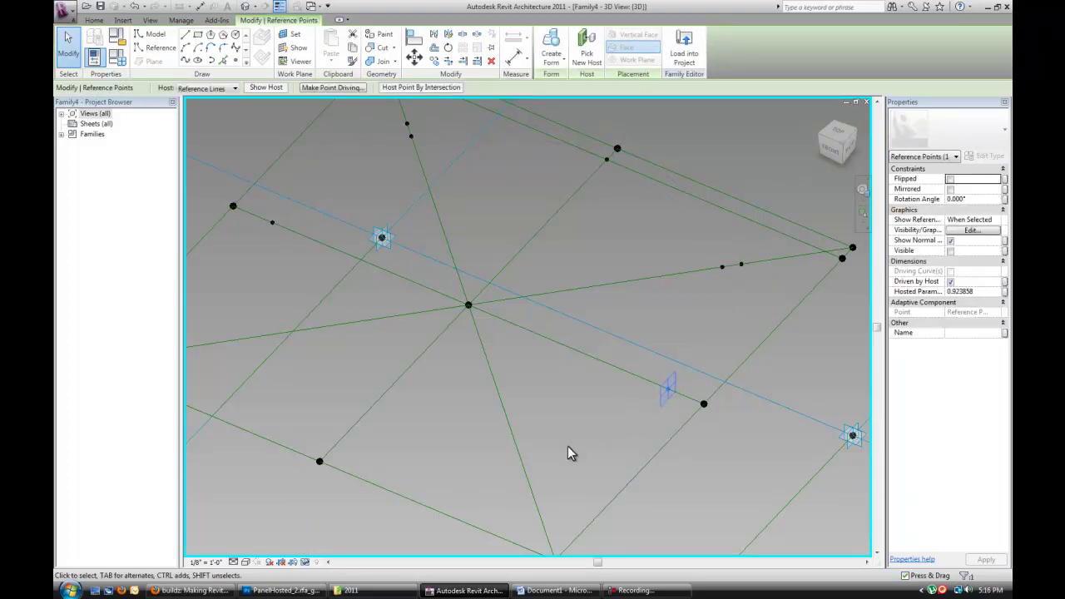
{"action": "left_click", "coordinate": [1004, 291]}
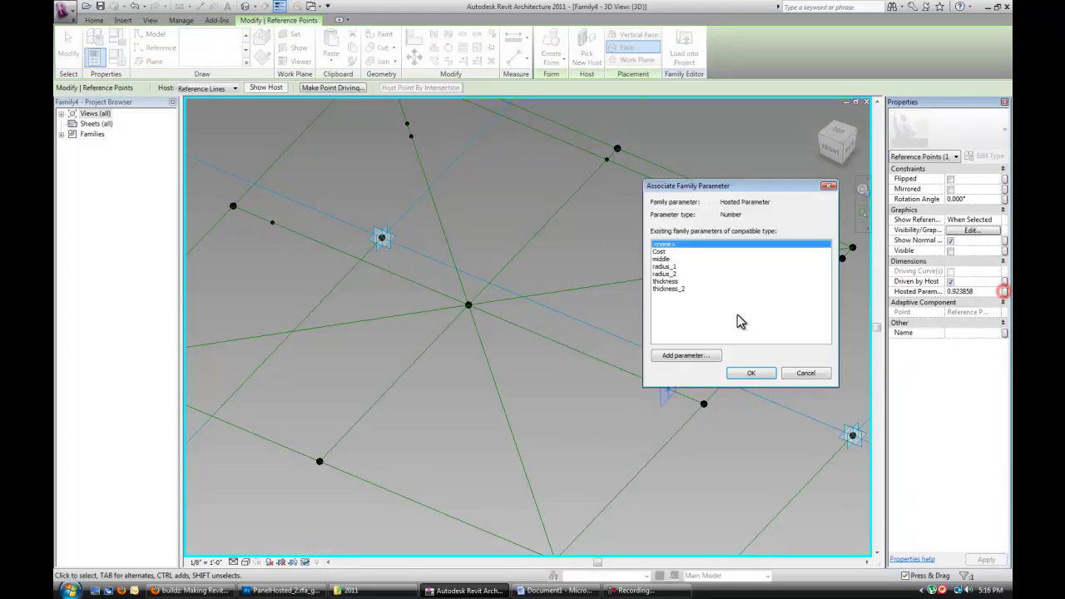
{"action": "left_click", "coordinate": [676, 281]}
{"action": "left_click", "coordinate": [751, 373]}
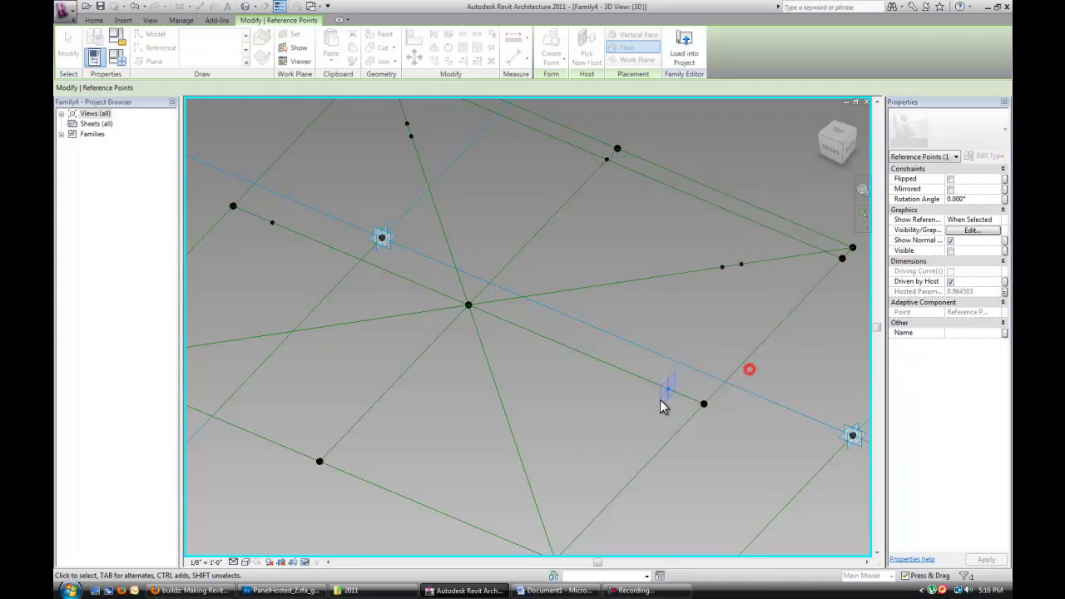
{"action": "left_click", "coordinate": [608, 404]}
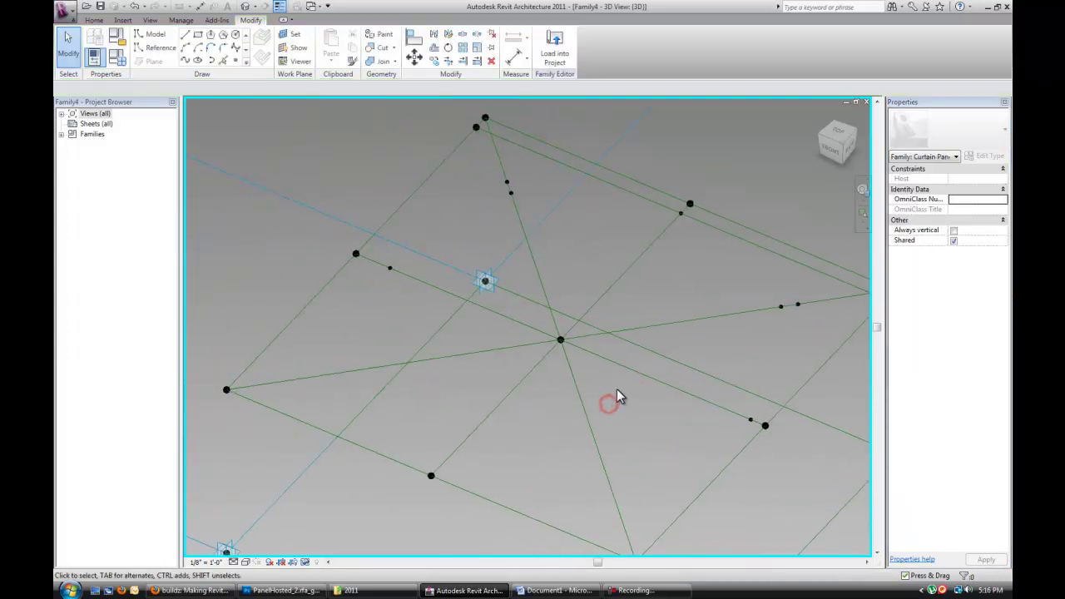
{"action": "left_click", "coordinate": [390, 267]}
{"action": "left_click", "coordinate": [1005, 291]}
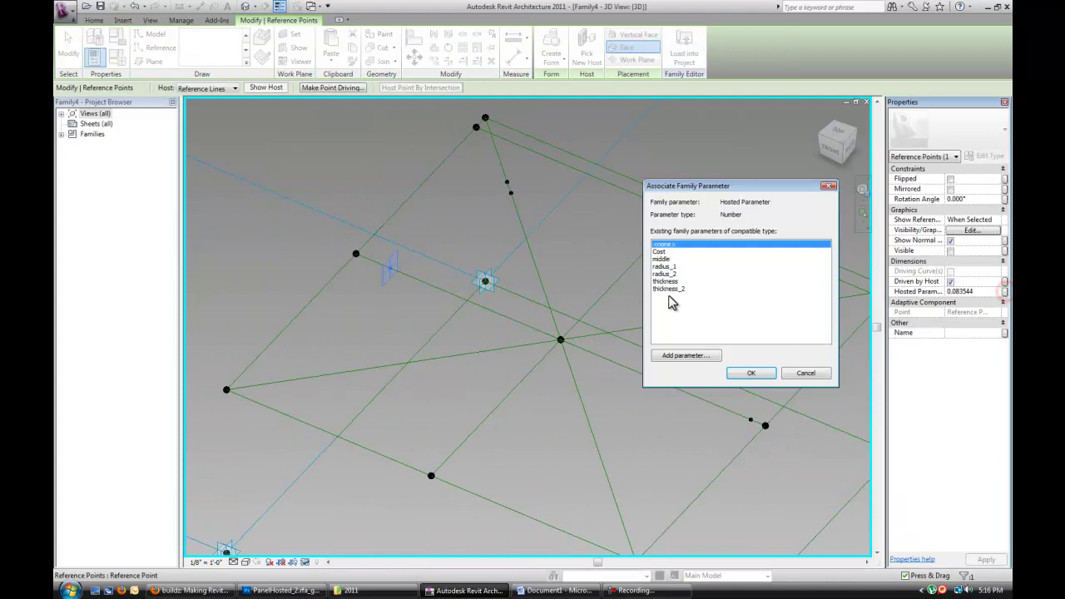
{"action": "left_click", "coordinate": [670, 288]}
{"action": "left_click", "coordinate": [751, 373]}
{"action": "left_click", "coordinate": [622, 405]}
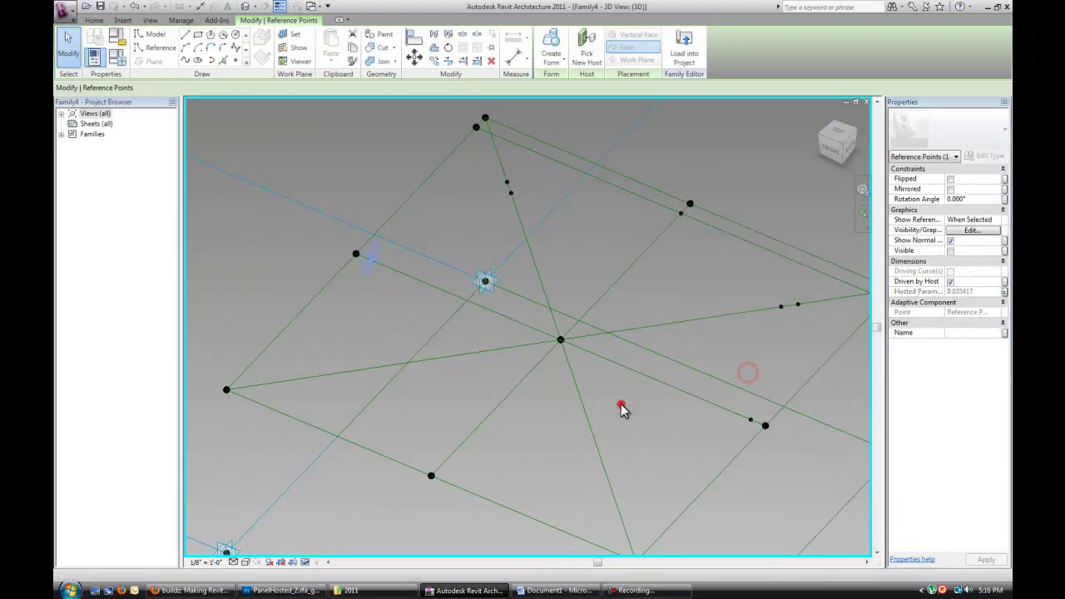
Reset Temporary Hide/Isolate so the arc reappears.
{"action": "middle_click_drag", "start_coordinate": [605, 379], "coordinate": [594, 391], "text": "shift"}
{"action": "left_click", "coordinate": [305, 563]}
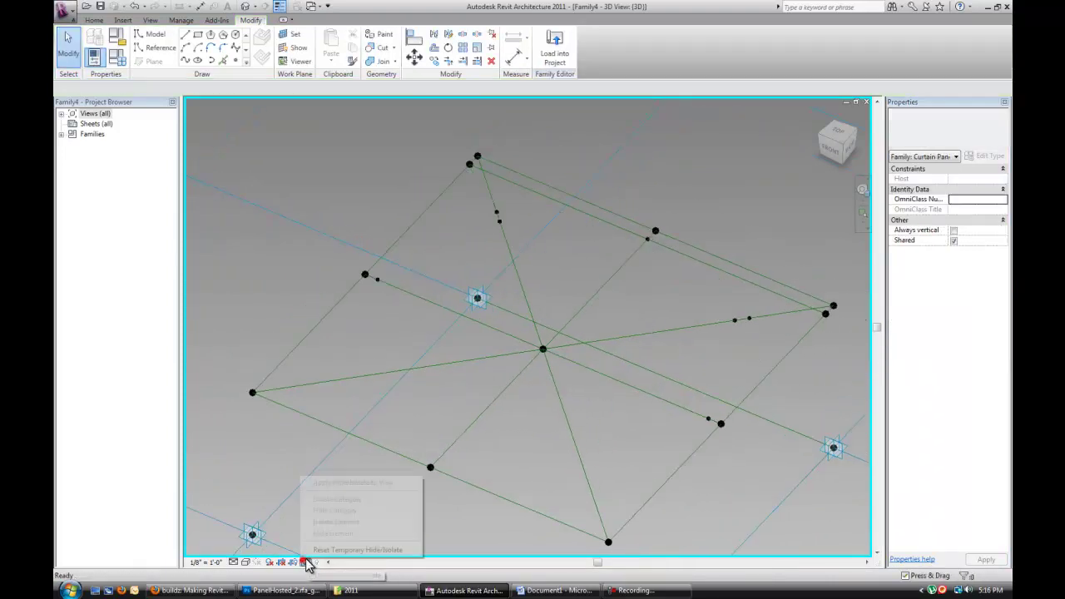
{"action": "left_click", "coordinate": [358, 547]}
{"action": "left_click", "coordinate": [755, 348]}
{"action": "left_click", "coordinate": [709, 329]}
{"action": "mouse_move", "coordinate": [710, 329]}
{"action": "middle_mouse_down", "text": "shift"}
{"action": "mouse_move", "coordinate": [630, 383]}
{"action": "mouse_move", "coordinate": [495, 281]}
{"action": "mouse_move", "coordinate": [663, 340]}
{"action": "mouse_move", "coordinate": [700, 400]}
{"action": "mouse_move", "coordinate": [692, 321]}
{"action": "middle_mouse_up", "text": "shift"}
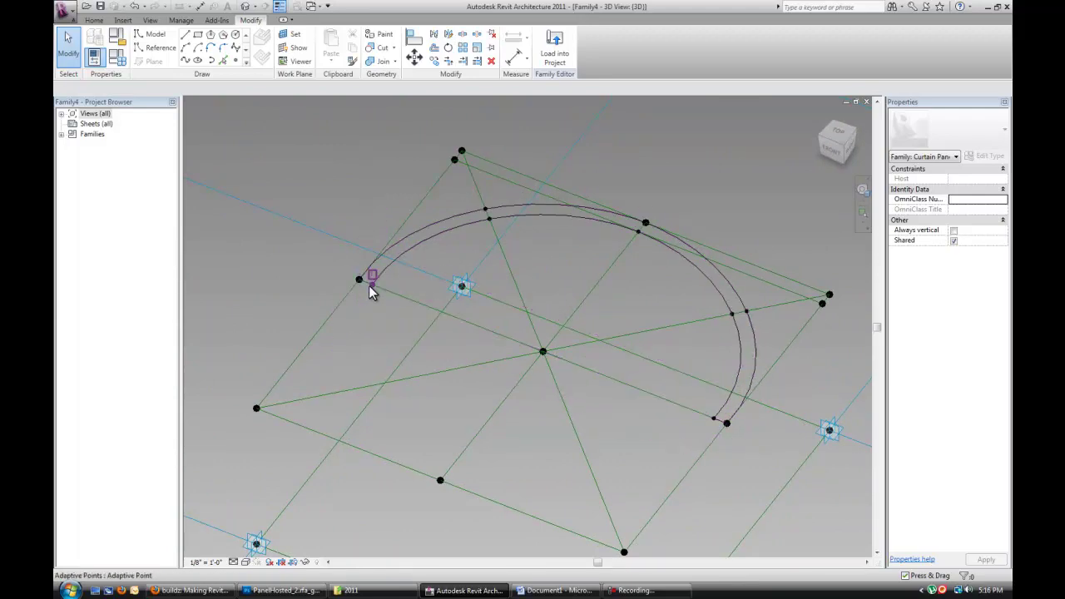
{"action": "scroll", "coordinate": [640, 400], "scroll_direction": "down", "scroll_amount": 2}
{"action": "middle_click_drag", "start_coordinate": [638, 400], "coordinate": [663, 331], "text": "shift"}
Revolve a solid form from the Family5 arc around the central reference line.
{"action": "left_click", "coordinate": [678, 323]}
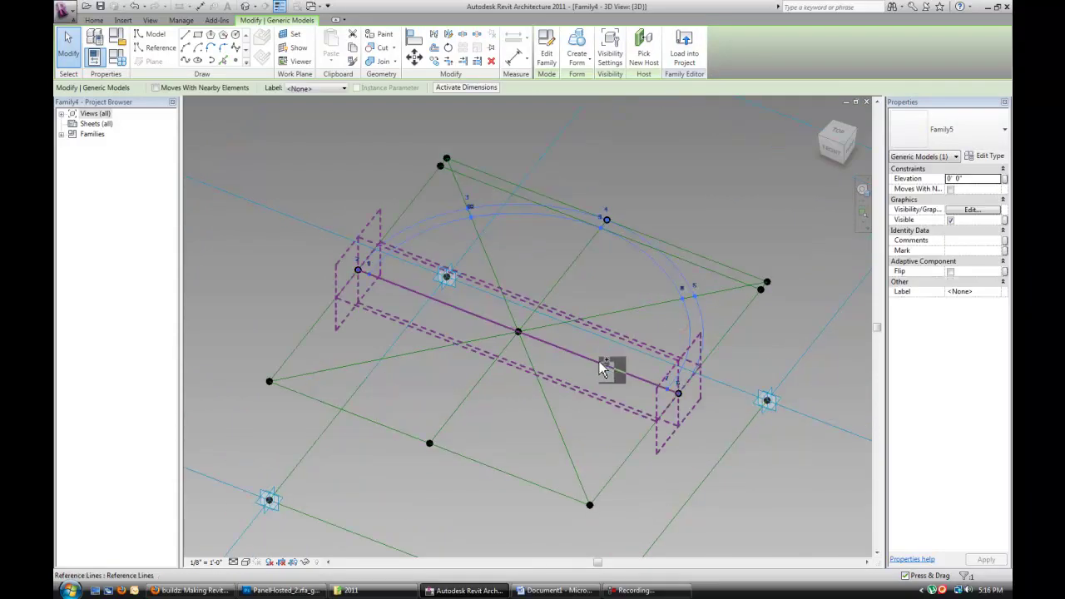
{"action": "left_click", "coordinate": [602, 367], "text": "ctrl"}
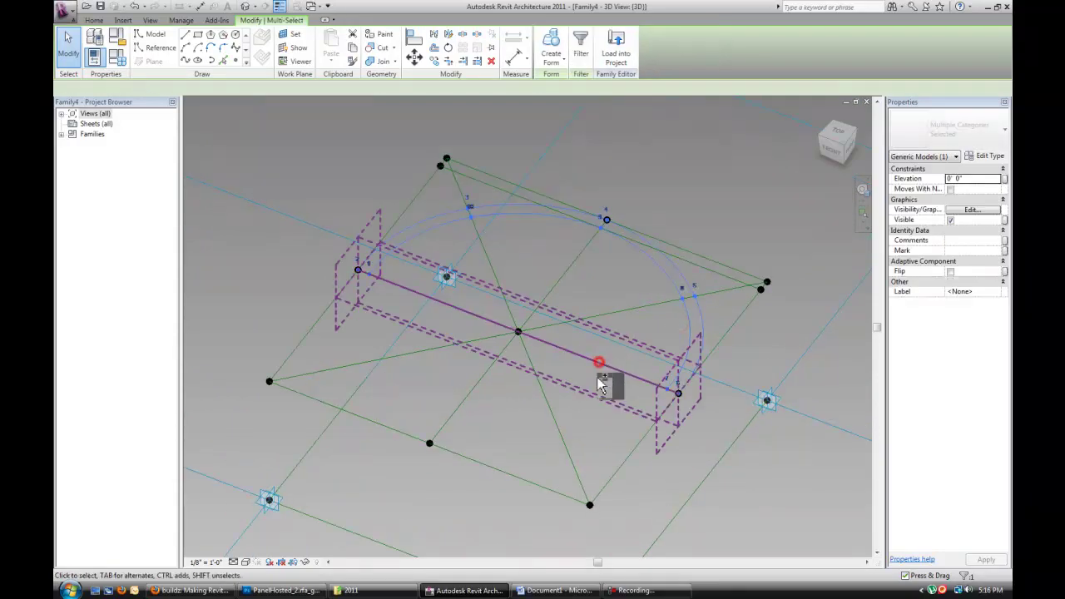
{"action": "left_click", "coordinate": [556, 73]}
{"action": "left_click", "coordinate": [563, 88]}
{"action": "left_click", "coordinate": [816, 317]}
{"action": "middle_click_drag", "start_coordinate": [816, 316], "coordinate": [775, 325], "text": "shift"}
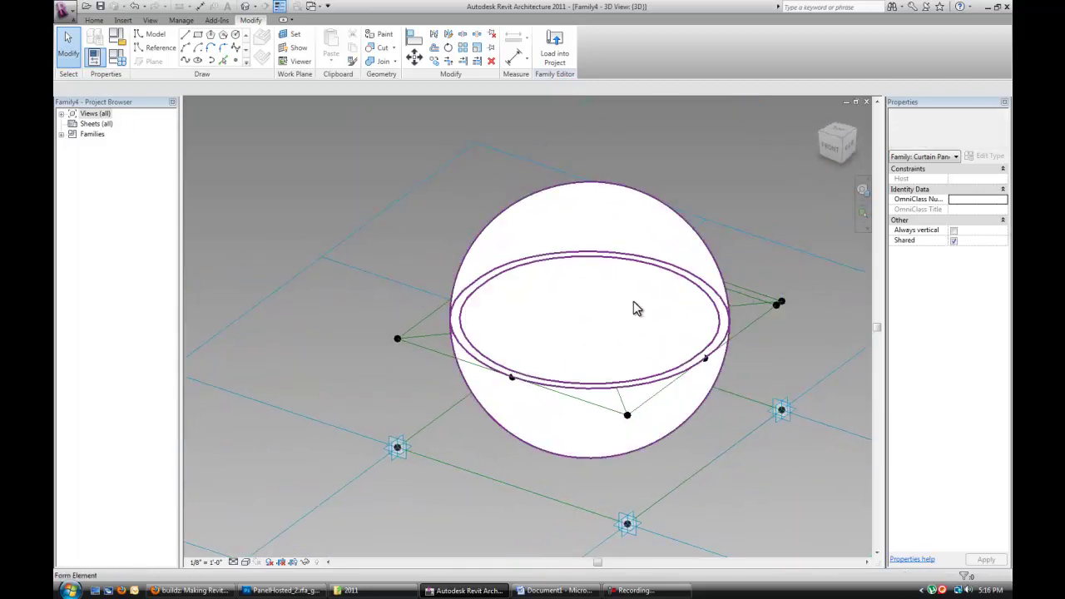
{"action": "middle_click_drag", "start_coordinate": [633, 310], "coordinate": [602, 303]}
Set the revolved form's End Angle to 120°.
{"action": "left_click", "coordinate": [602, 303]}
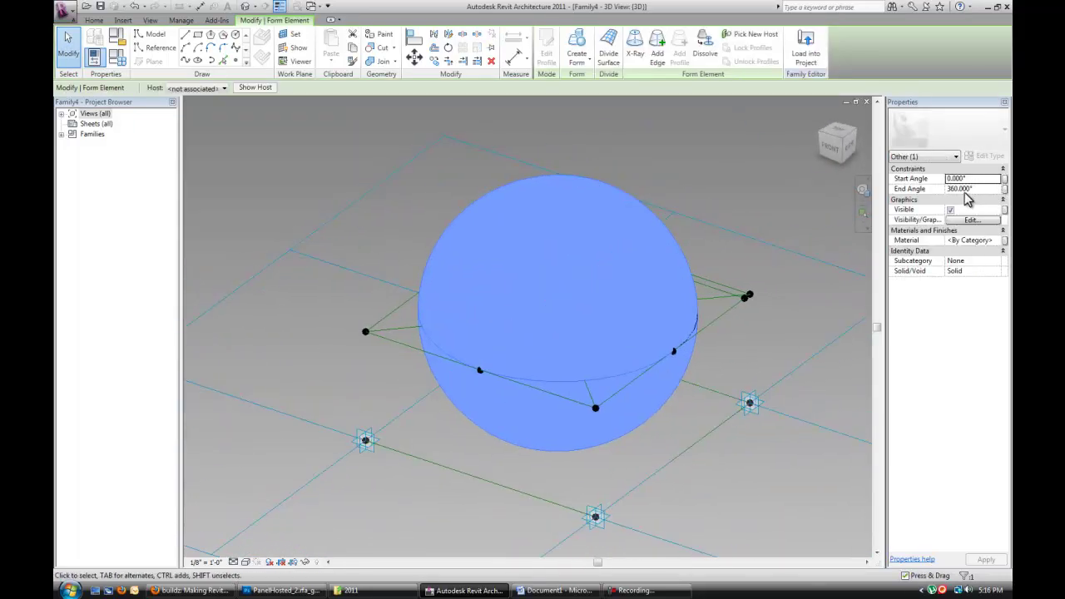
{"action": "left_click", "coordinate": [983, 188]}
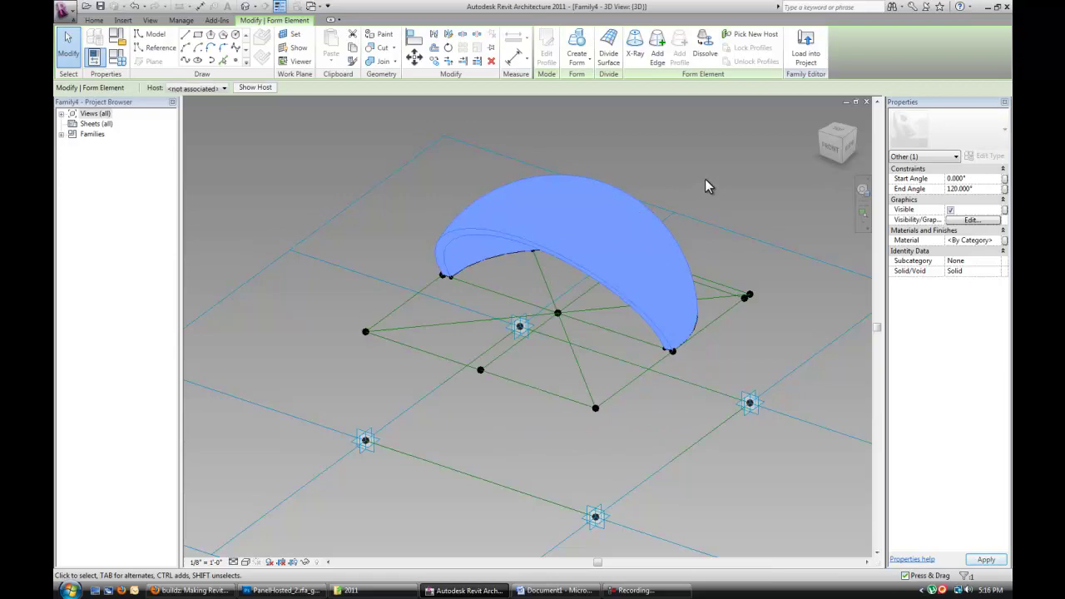
{"action": "middle_click_drag", "start_coordinate": [705, 179], "coordinate": [719, 260], "text": "shift"}
Link the form's End Angle to a new instance parameter named end_angle.
{"action": "left_click", "coordinate": [719, 261]}
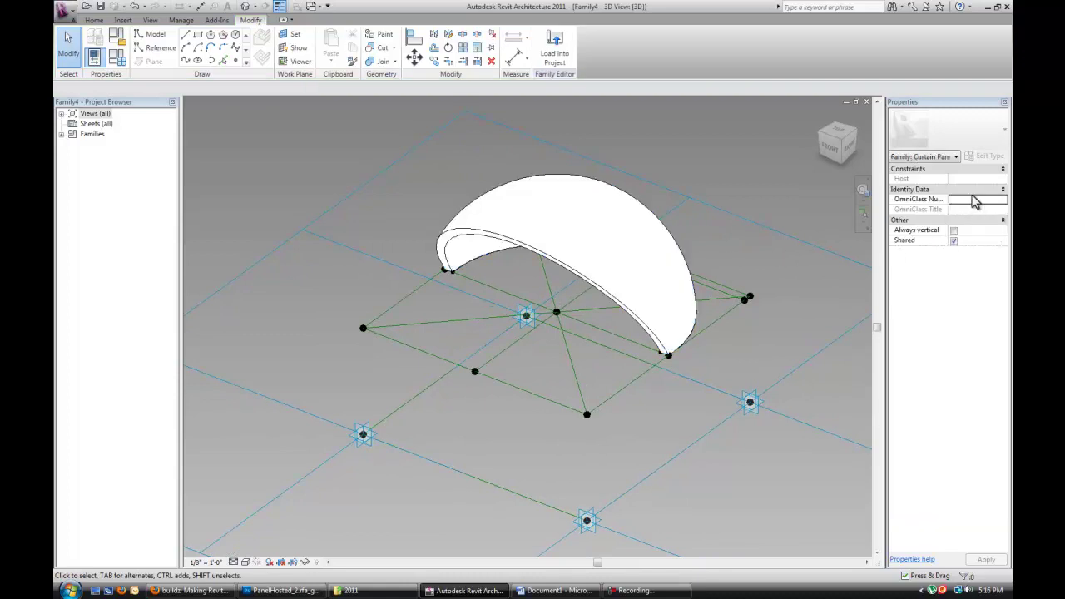
{"action": "left_click", "coordinate": [630, 292]}
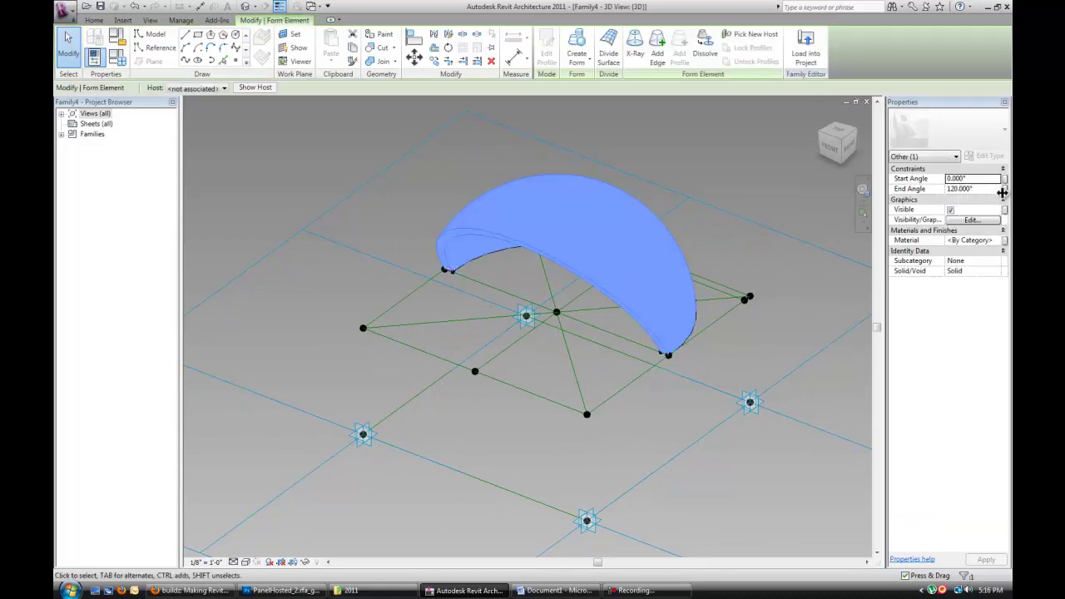
{"action": "left_click", "coordinate": [1005, 189]}
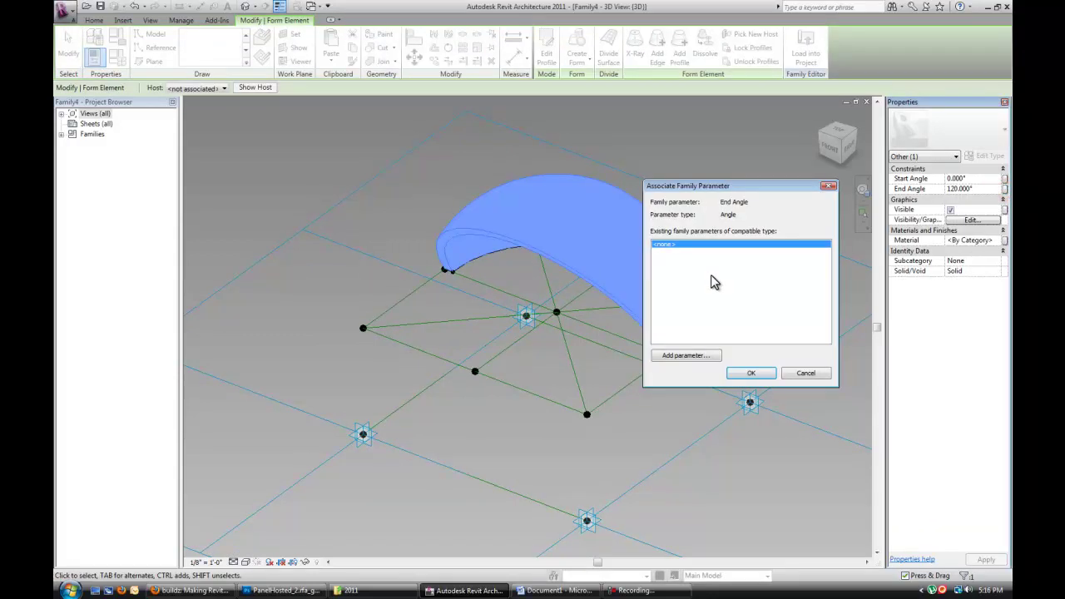
{"action": "left_click", "coordinate": [687, 356]}
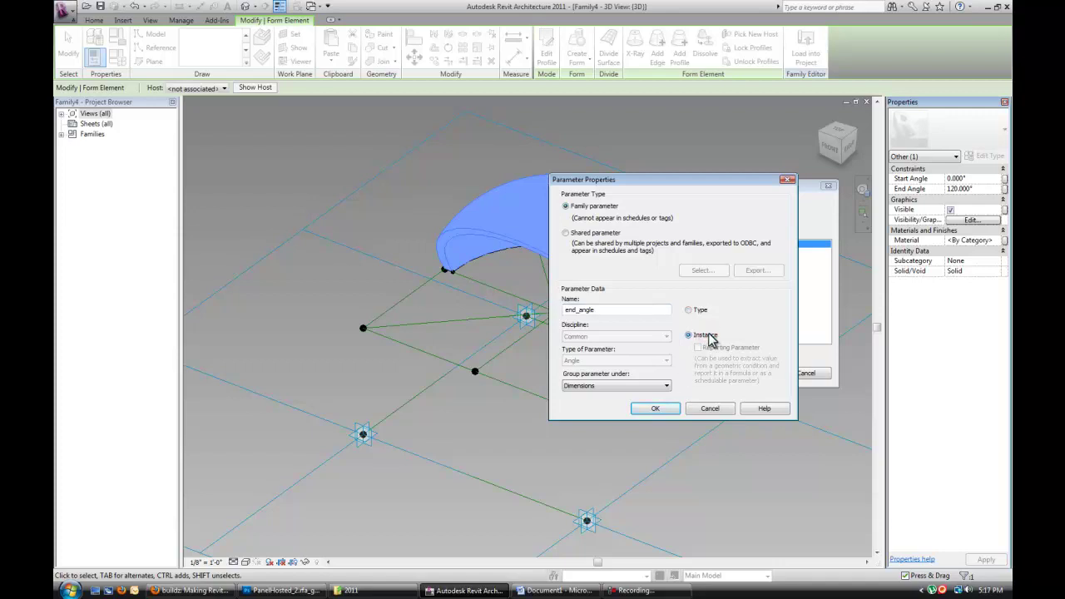
{"action": "left_click", "coordinate": [656, 409]}
{"action": "left_click", "coordinate": [749, 371]}
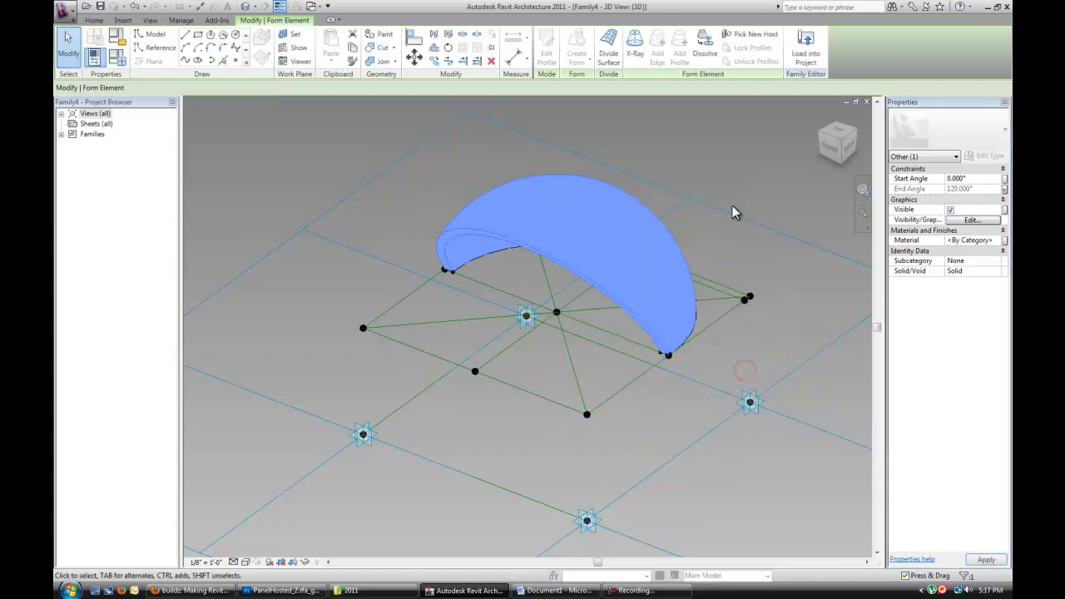
{"action": "left_click", "coordinate": [742, 181]}
{"action": "middle_click_drag", "start_coordinate": [713, 244], "coordinate": [739, 239], "text": "shift"}
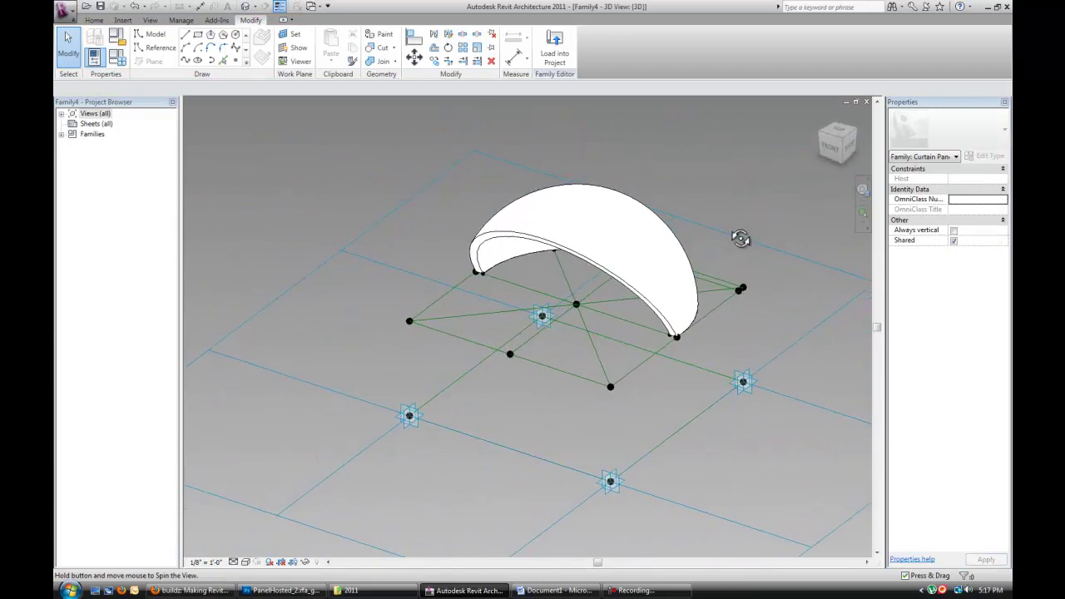
{"action": "left_click", "coordinate": [673, 291]}
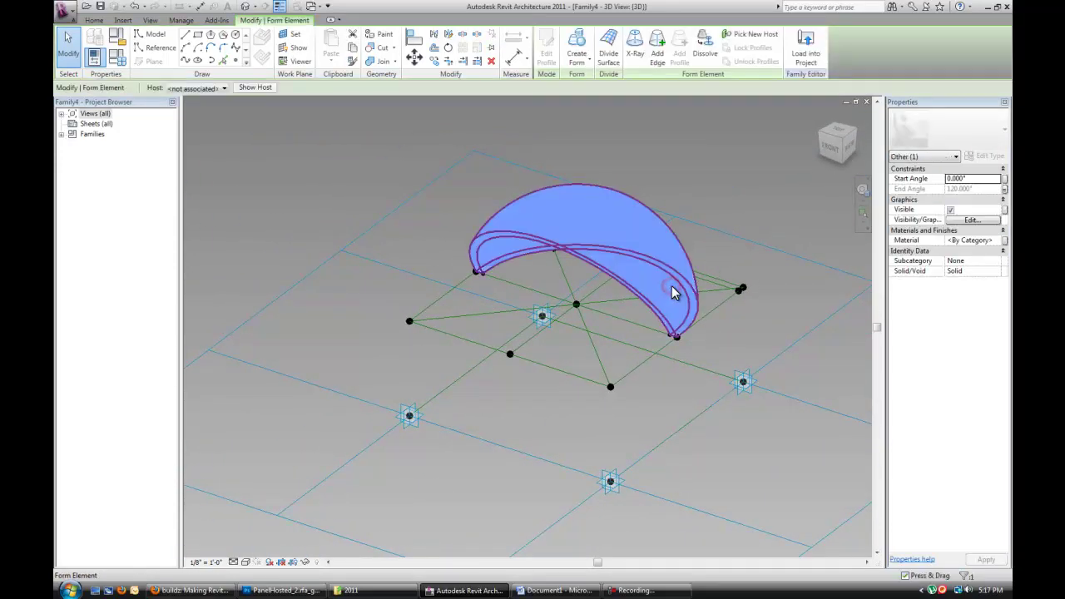
Temporarily hide the curved form.
{"action": "left_click", "coordinate": [305, 562]}
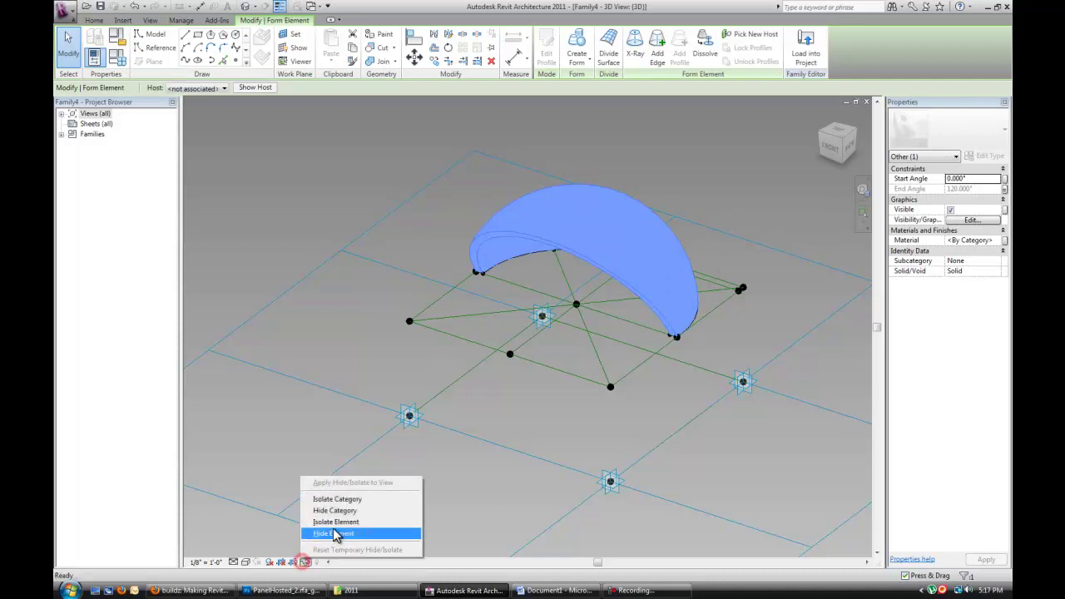
{"action": "left_click", "coordinate": [335, 535]}
{"action": "mouse_move", "coordinate": [590, 320]}
{"action": "middle_mouse_down", "text": "shift"}
{"action": "mouse_move", "coordinate": [598, 386]}
{"action": "mouse_move", "coordinate": [607, 388]}
{"action": "mouse_move", "coordinate": [607, 371]}
{"action": "middle_mouse_up", "text": "shift"}
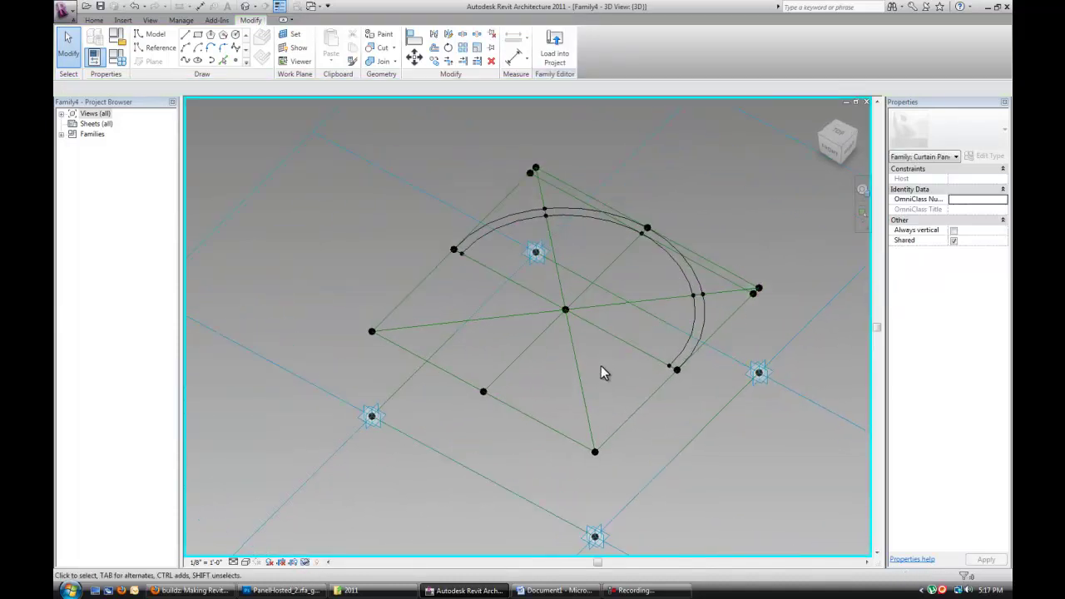
Add a point on the left reference line with its Hosted Parameter linked to radius.
{"action": "left_click", "coordinate": [235, 64]}
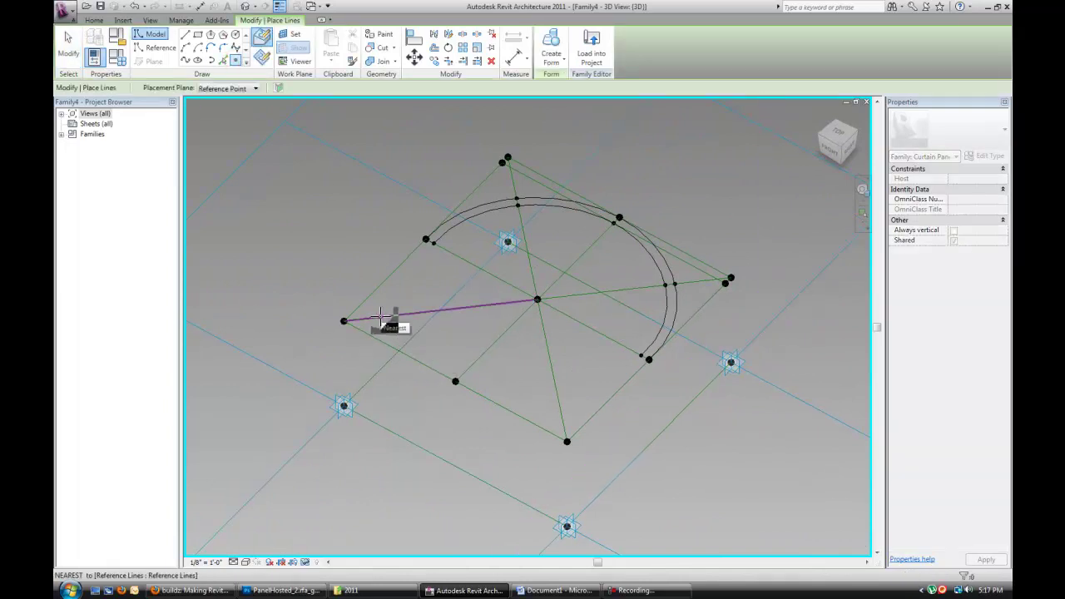
{"action": "left_click", "coordinate": [380, 316]}
{"action": "left_click", "coordinate": [556, 402]}
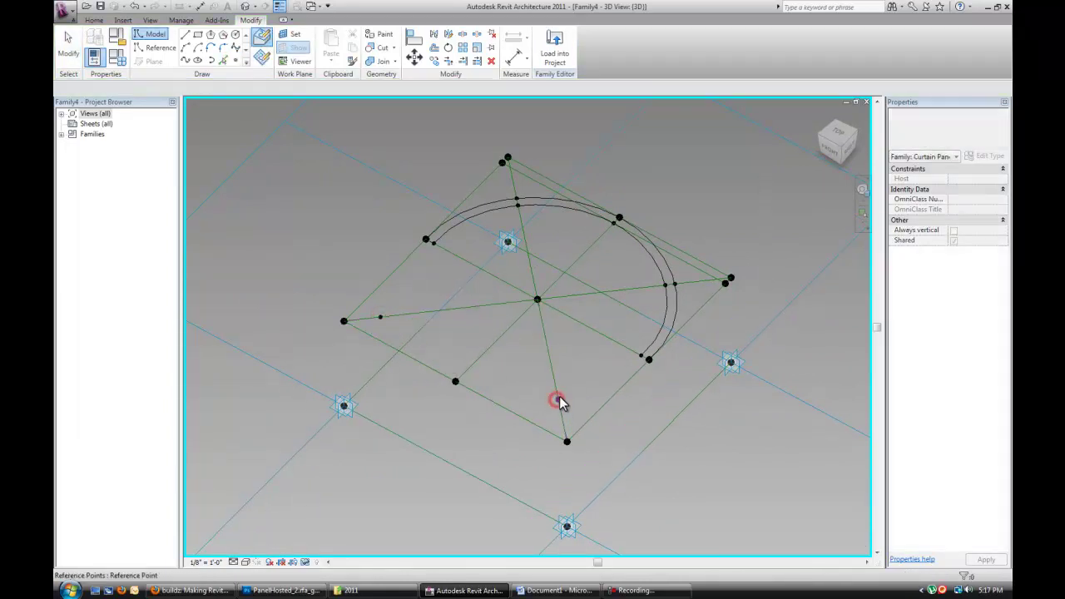
{"action": "left_click", "coordinate": [380, 316]}
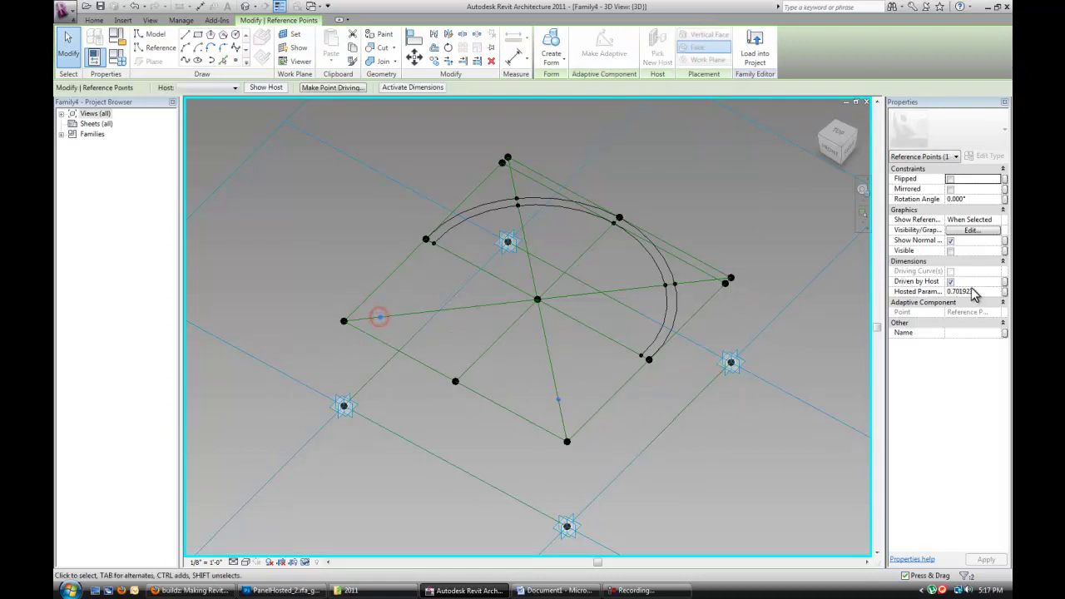
{"action": "left_click", "coordinate": [1005, 291]}
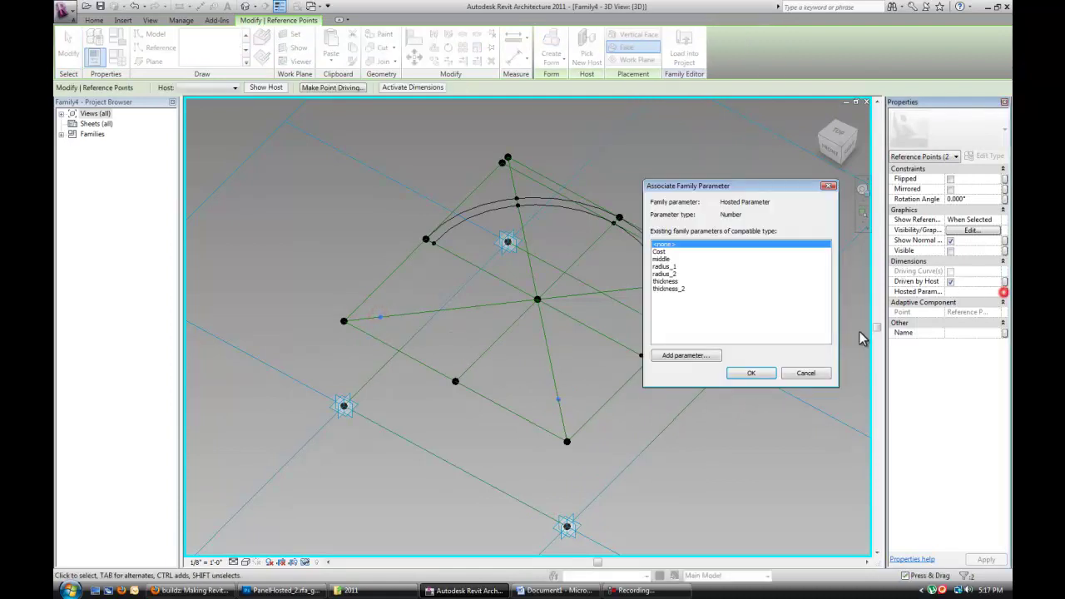
{"action": "left_click", "coordinate": [668, 268]}
{"action": "left_click", "coordinate": [752, 373]}
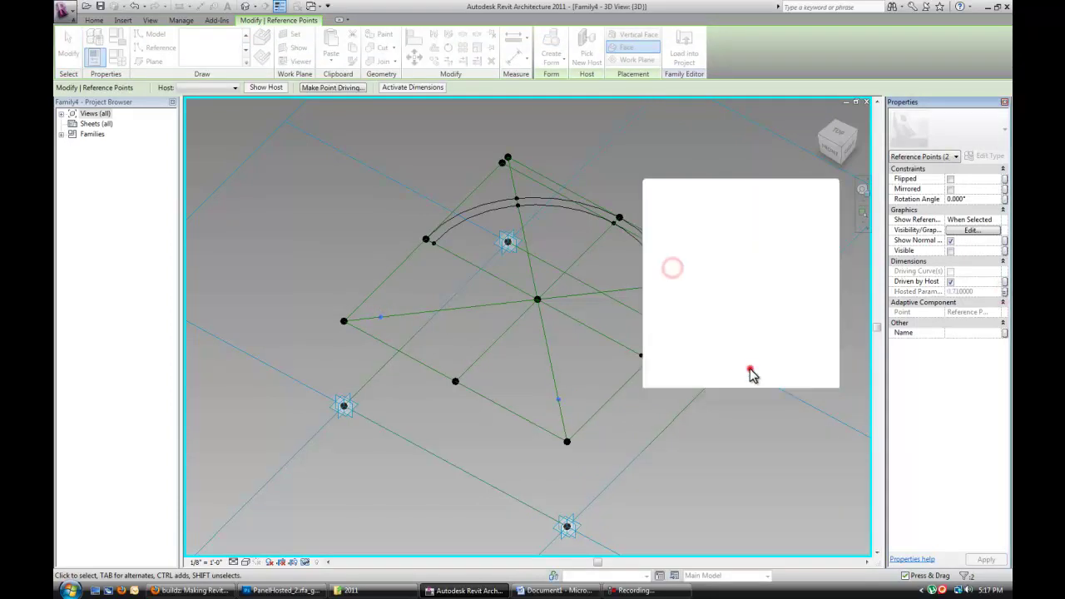
{"action": "left_click", "coordinate": [581, 376]}
{"action": "middle_click_drag", "start_coordinate": [554, 367], "coordinate": [630, 328], "text": "shift"}
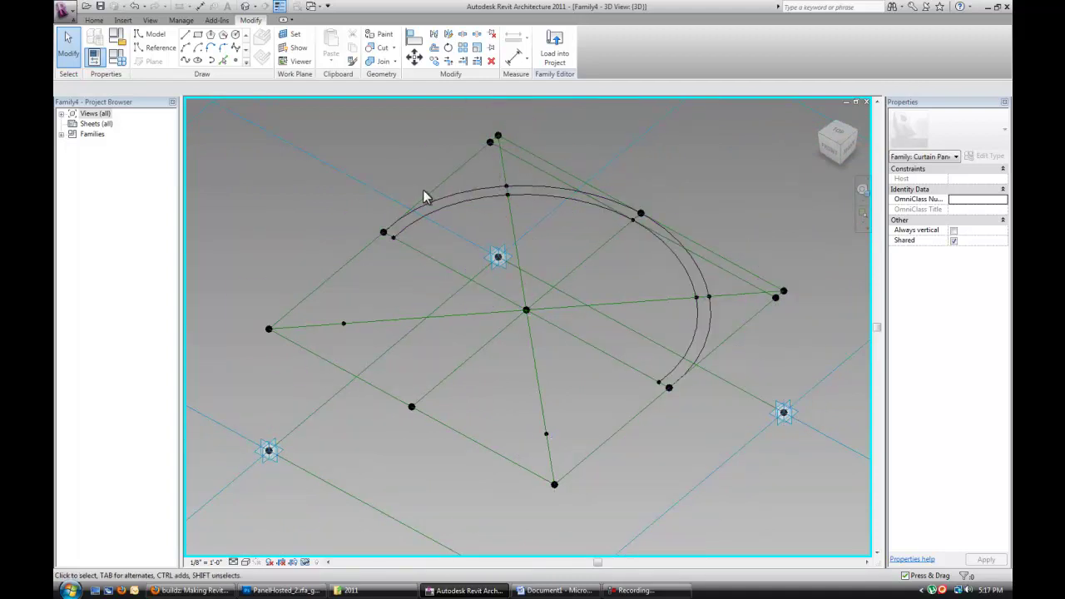
Pan and zoom to the panel's left corner to draw reference lines on the new work plane.
{"action": "left_click", "coordinate": [187, 50]}
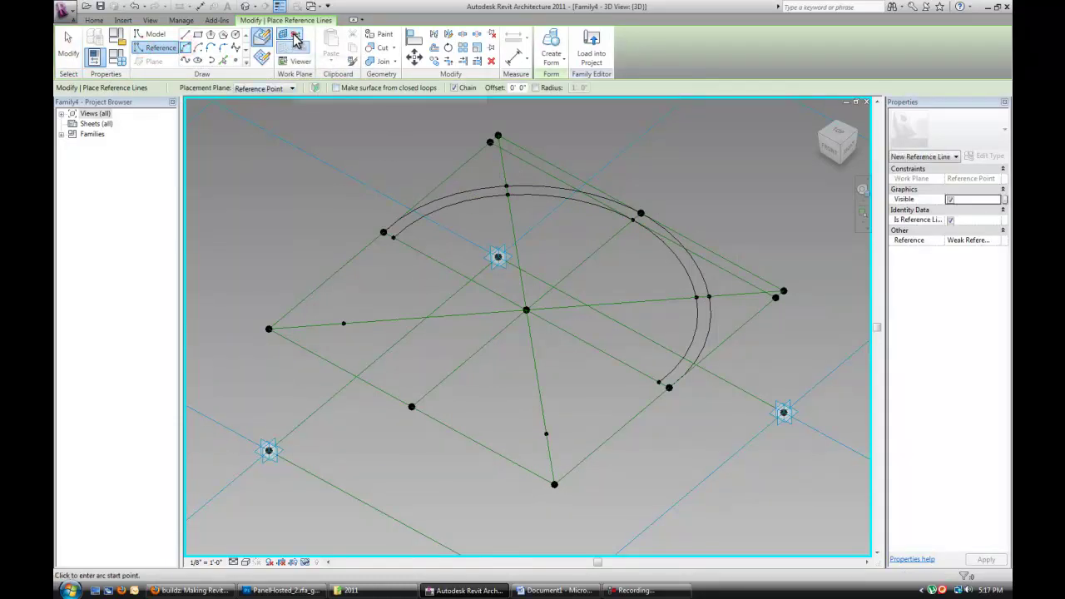
{"action": "key", "text": "Escape"}
{"action": "middle_click_drag", "start_coordinate": [345, 327], "coordinate": [403, 326]}
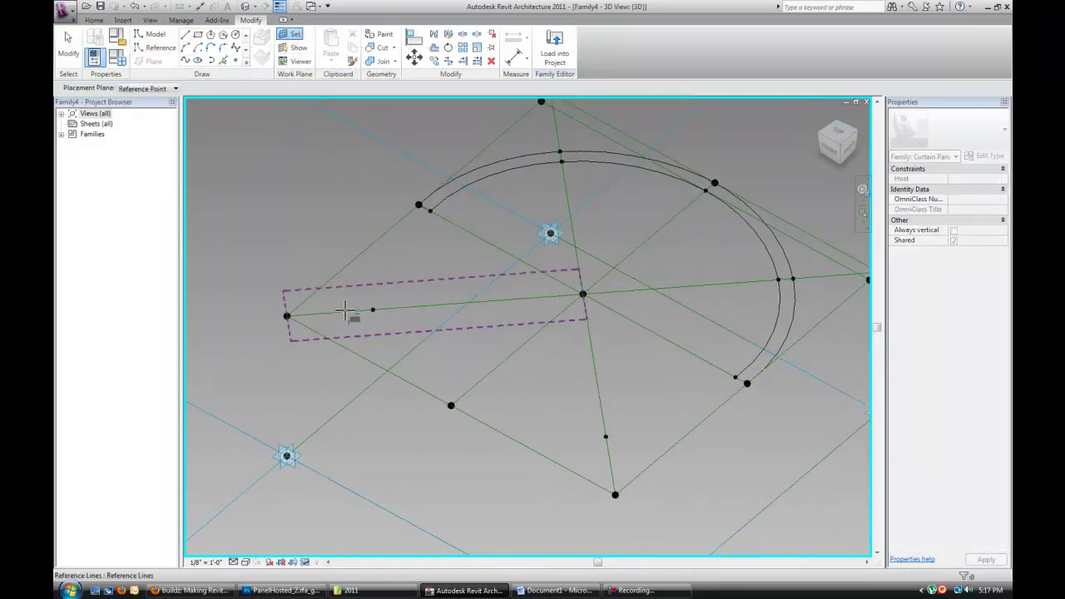
{"action": "key", "text": "Return"}
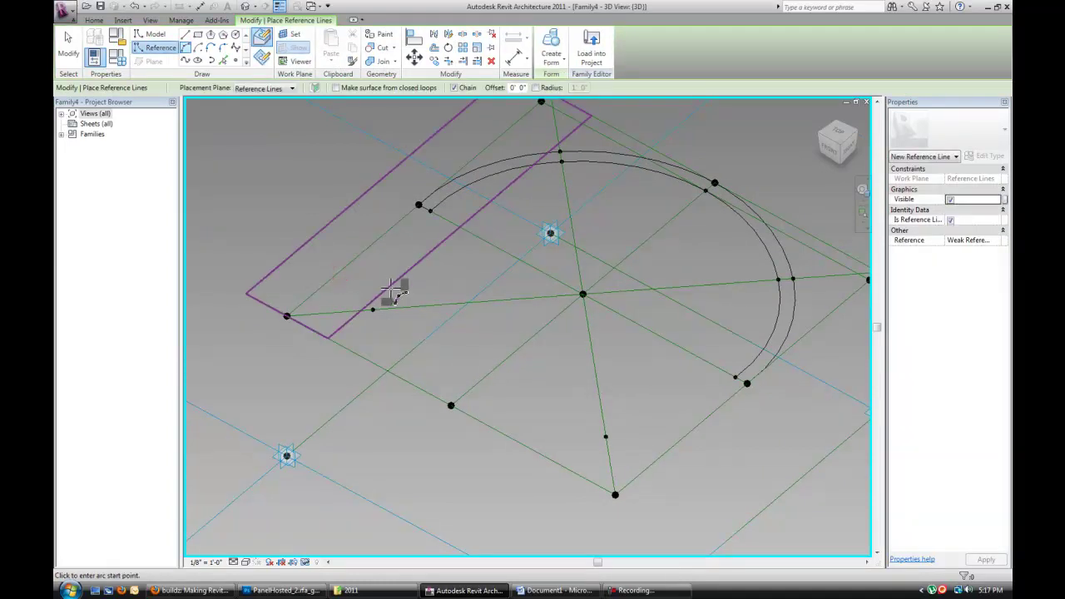
{"action": "scroll", "coordinate": [383, 308], "scroll_direction": "up", "scroll_amount": 1}
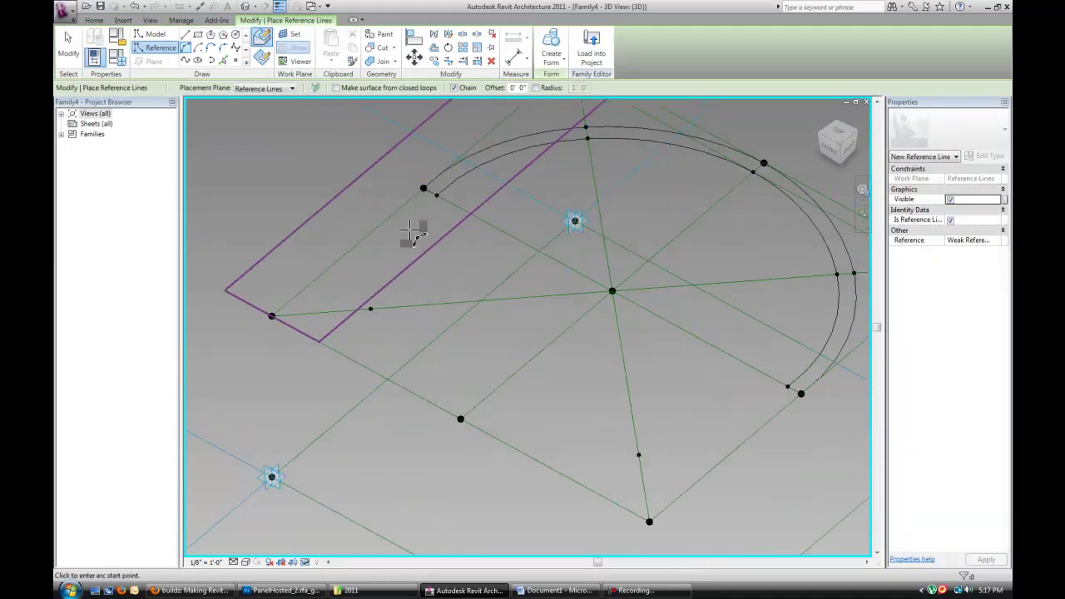
Draw a three-point reference arc from the curve's endpoint to the lower corner point, snapping to points.
{"action": "right_click", "coordinate": [411, 230]}
{"action": "left_click", "coordinate": [458, 282]}
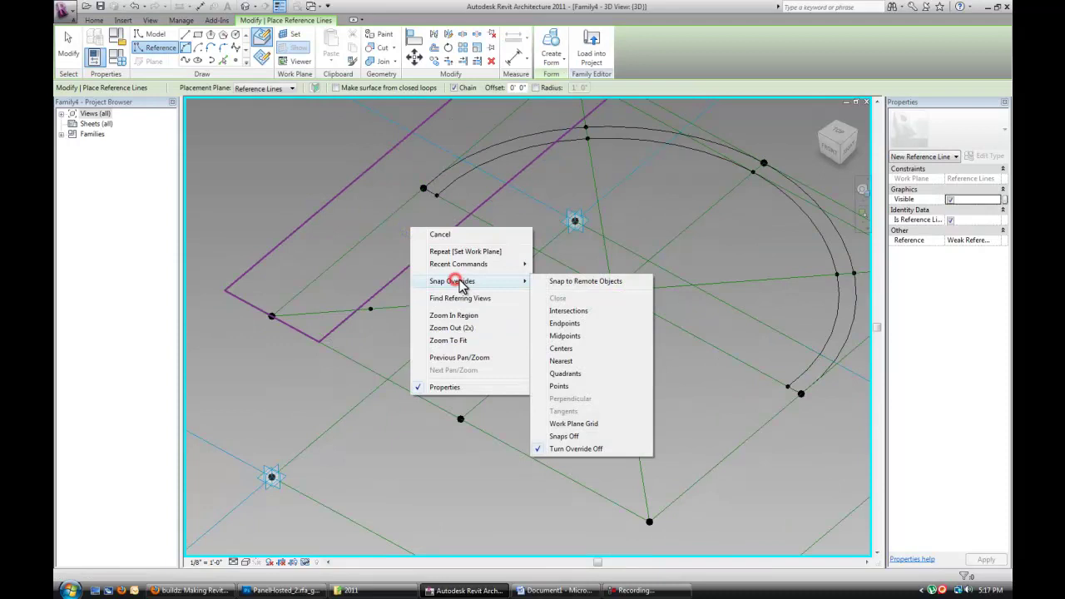
{"action": "left_click", "coordinate": [569, 387]}
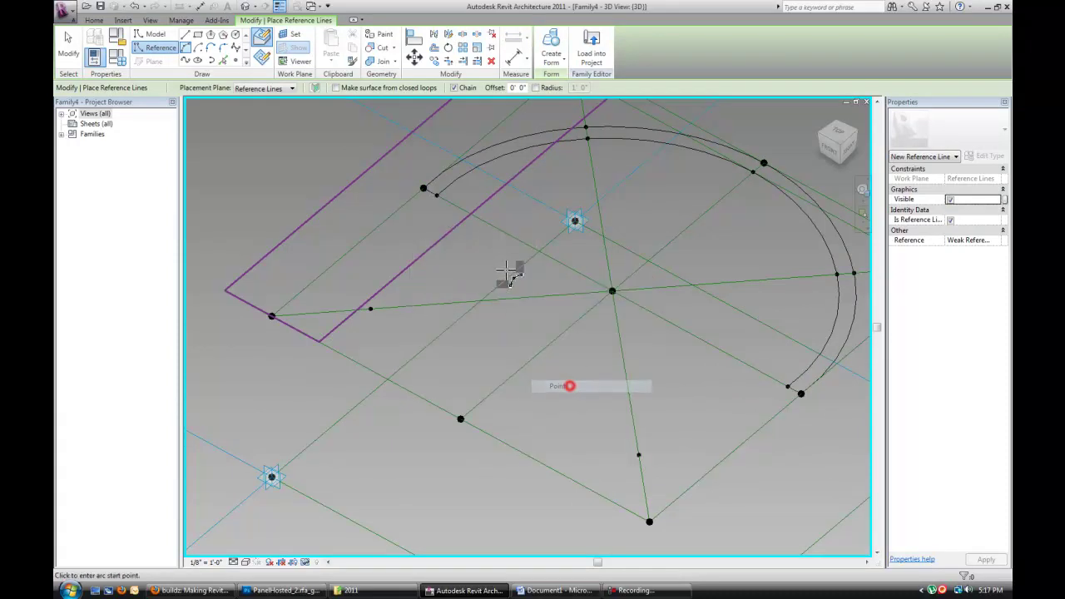
{"action": "left_click", "coordinate": [424, 188]}
{"action": "right_click", "coordinate": [465, 363]}
{"action": "left_click", "coordinate": [508, 417]}
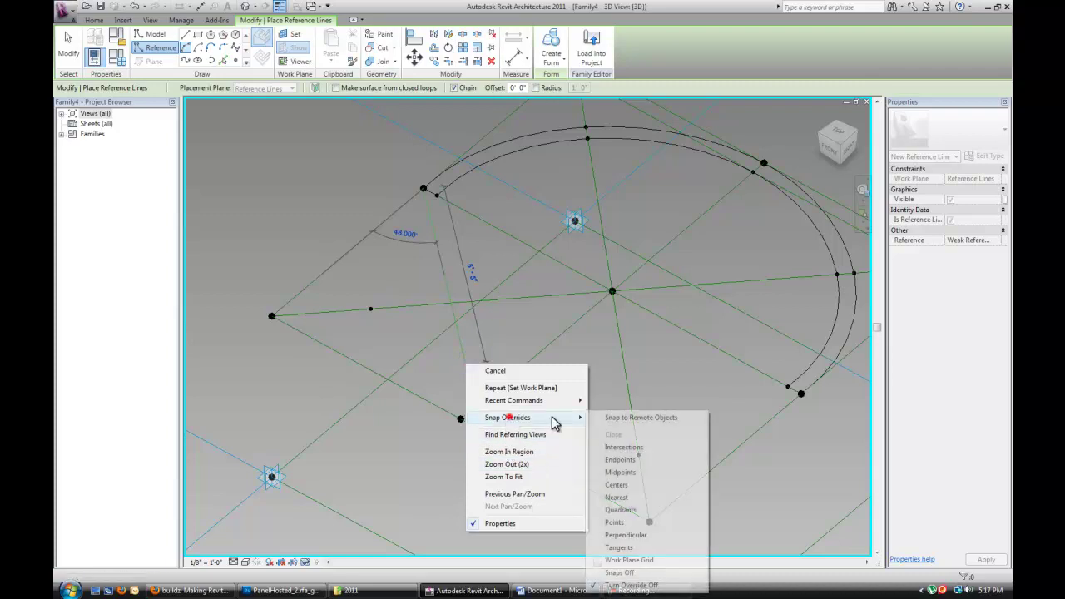
{"action": "left_click", "coordinate": [622, 521]}
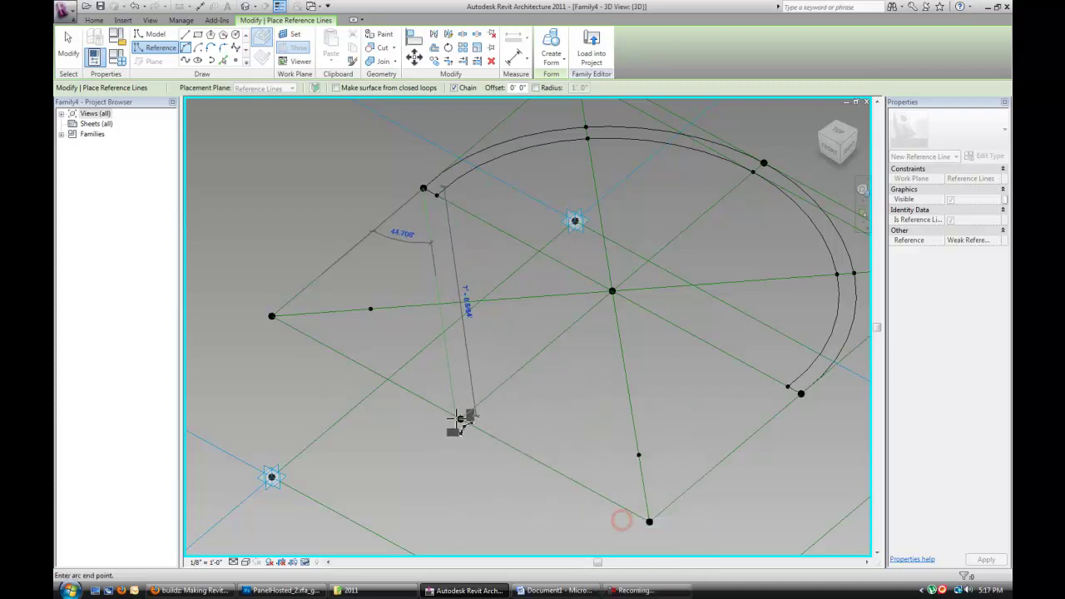
{"action": "left_click", "coordinate": [461, 418]}
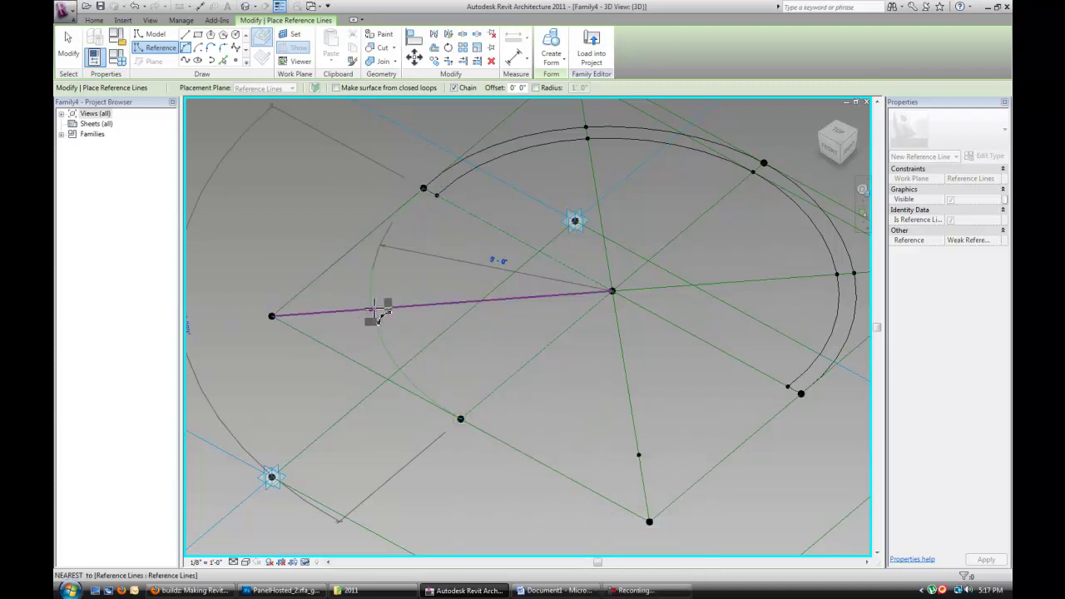
{"action": "left_click", "coordinate": [377, 310]}
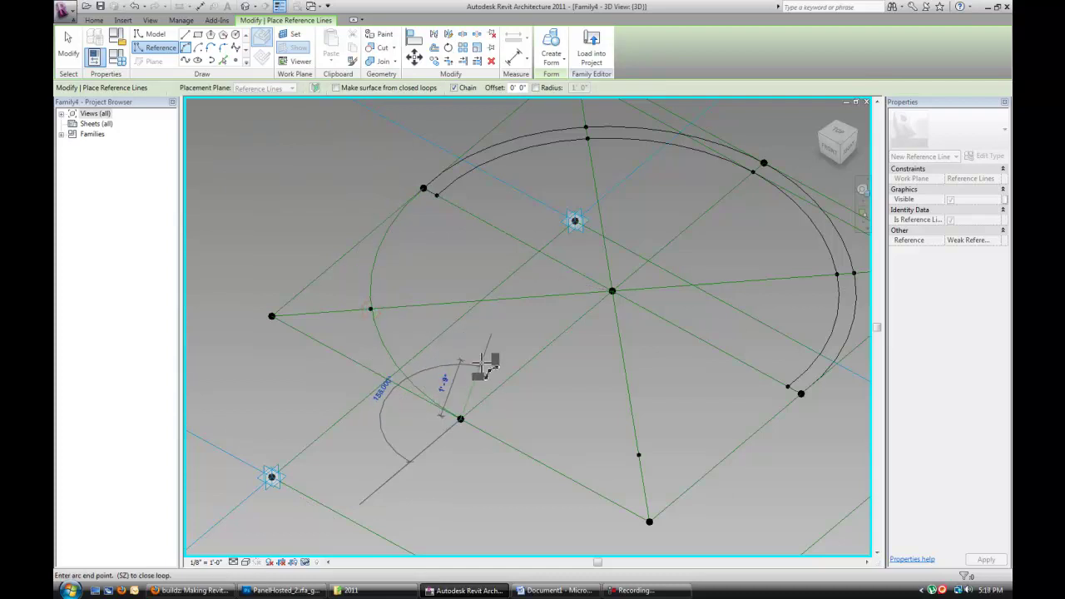
Draw a two-segment reference line from the arc's upper endpoint via the left point to its lower endpoint.
{"action": "key", "text": "Escape"}
{"action": "left_click", "coordinate": [184, 34]}
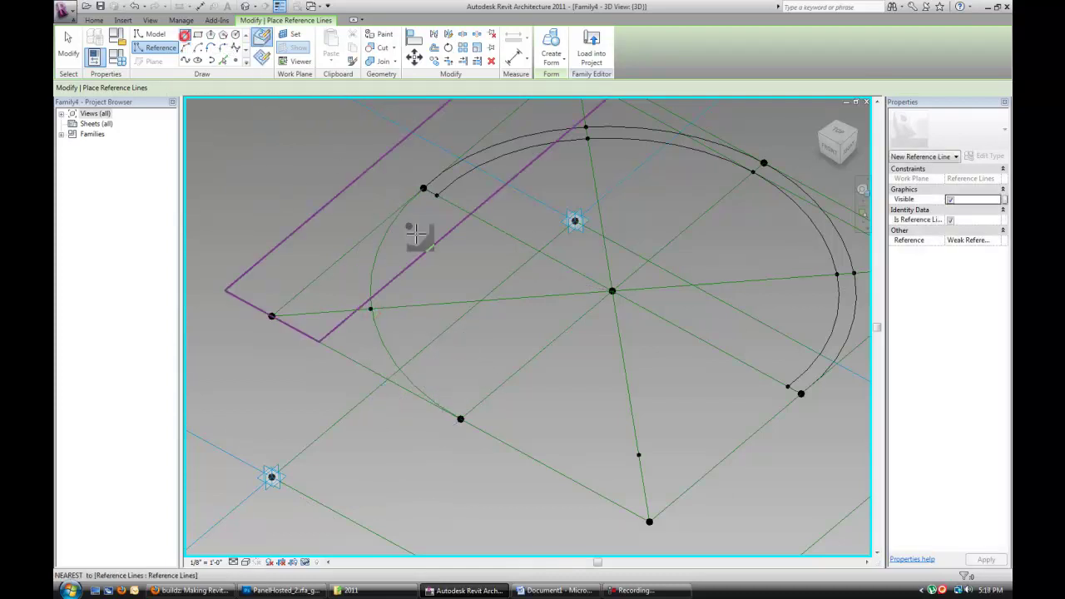
{"action": "left_click", "coordinate": [423, 189]}
{"action": "left_click", "coordinate": [271, 316]}
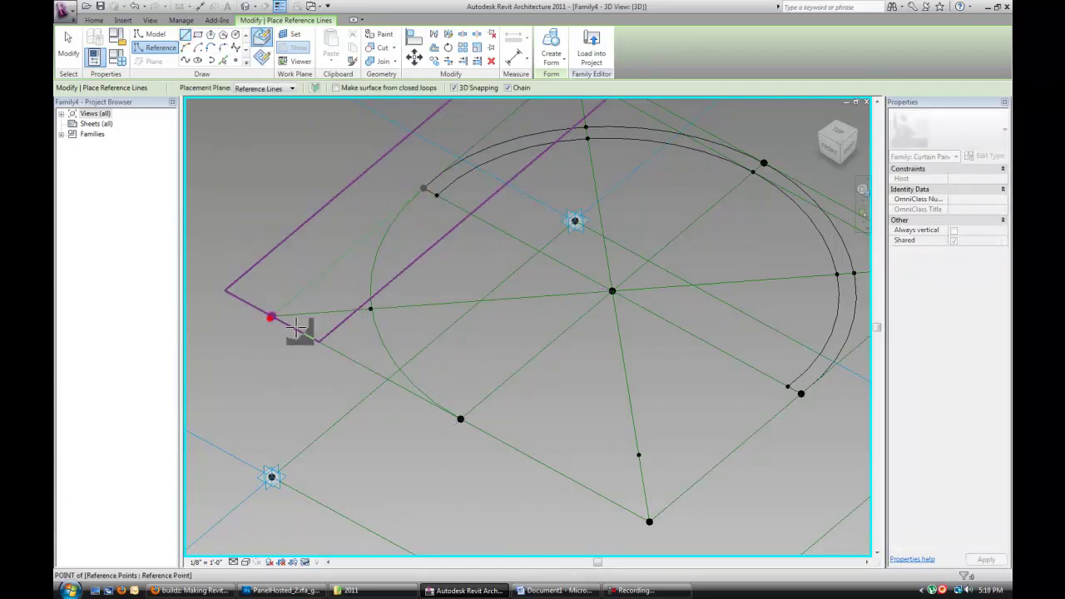
{"action": "left_click", "coordinate": [460, 421]}
{"action": "key", "text": "Escape"}
{"action": "key", "text": "Escape"}
Select the two new reference lines together with the reference arc.
{"action": "left_click", "coordinate": [349, 358]}
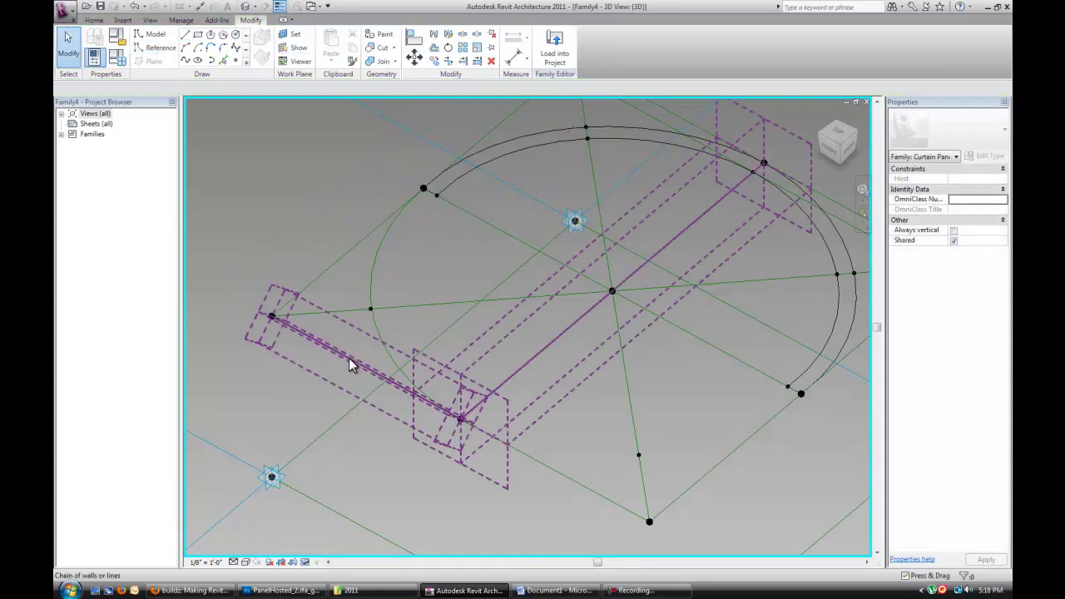
{"action": "left_click_drag", "start_coordinate": [348, 357], "coordinate": [338, 259]}
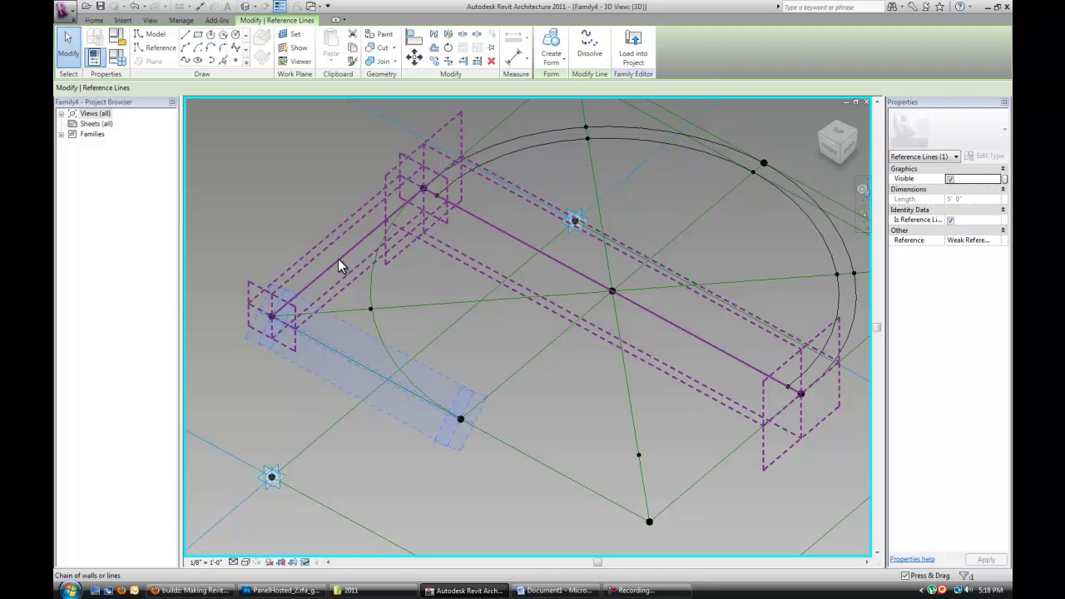
{"action": "key", "text": "Tab"}
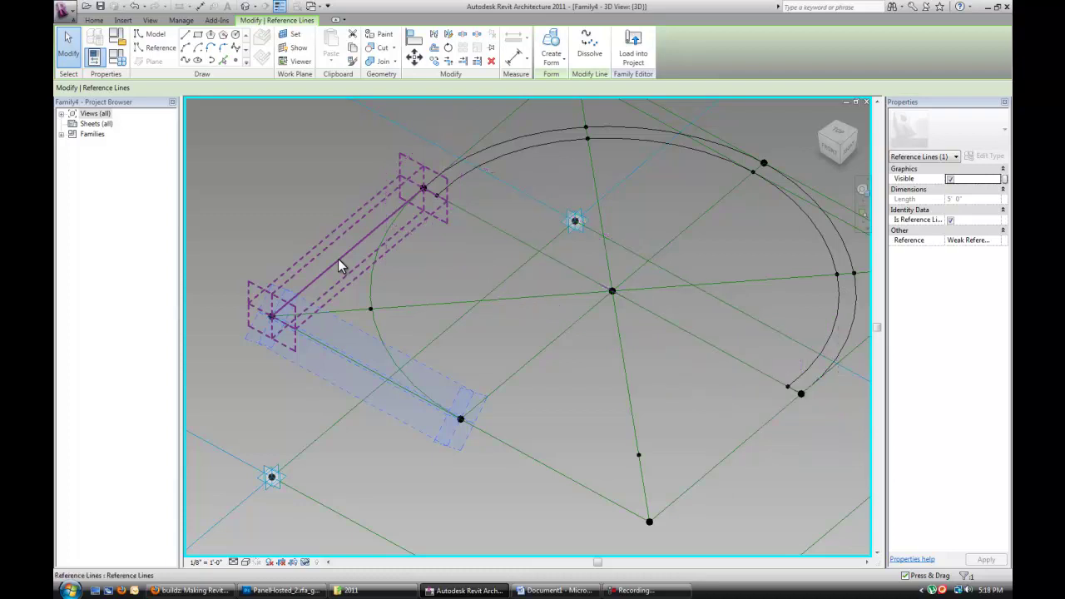
{"action": "left_click", "coordinate": [375, 287]}
{"action": "left_click", "coordinate": [374, 287], "text": "ctrl"}
Create a flat surface form from the wedge outline and orbit to view the whole panel.
{"action": "left_click", "coordinate": [551, 60]}
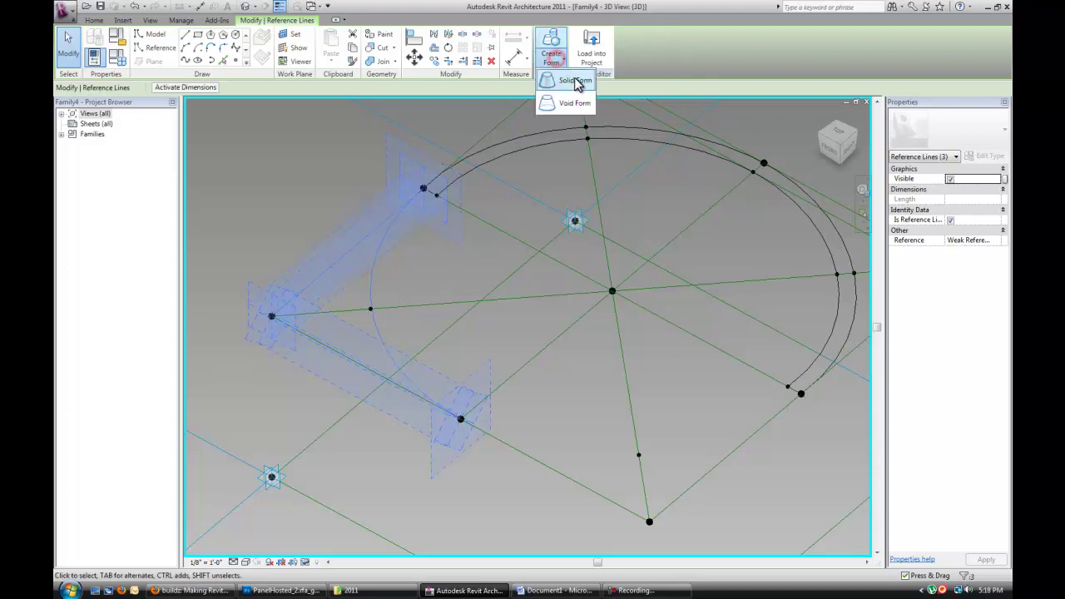
{"action": "left_click", "coordinate": [575, 79]}
{"action": "left_click", "coordinate": [348, 443]}
{"action": "middle_click_drag", "start_coordinate": [557, 374], "coordinate": [618, 359], "text": "shift"}
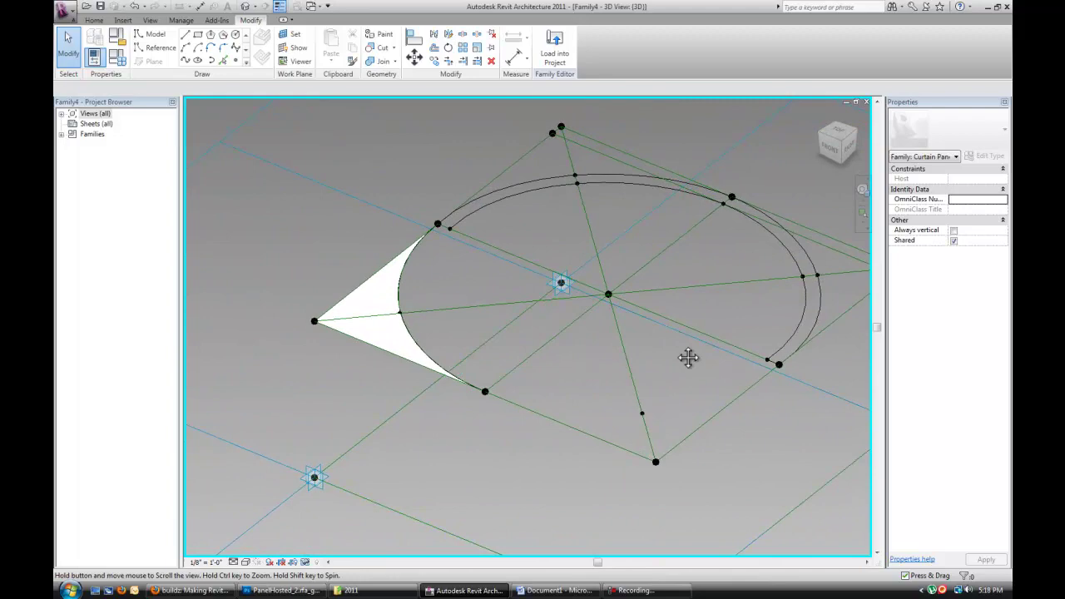
{"action": "middle_click_drag", "start_coordinate": [688, 357], "coordinate": [548, 332], "text": "shift"}
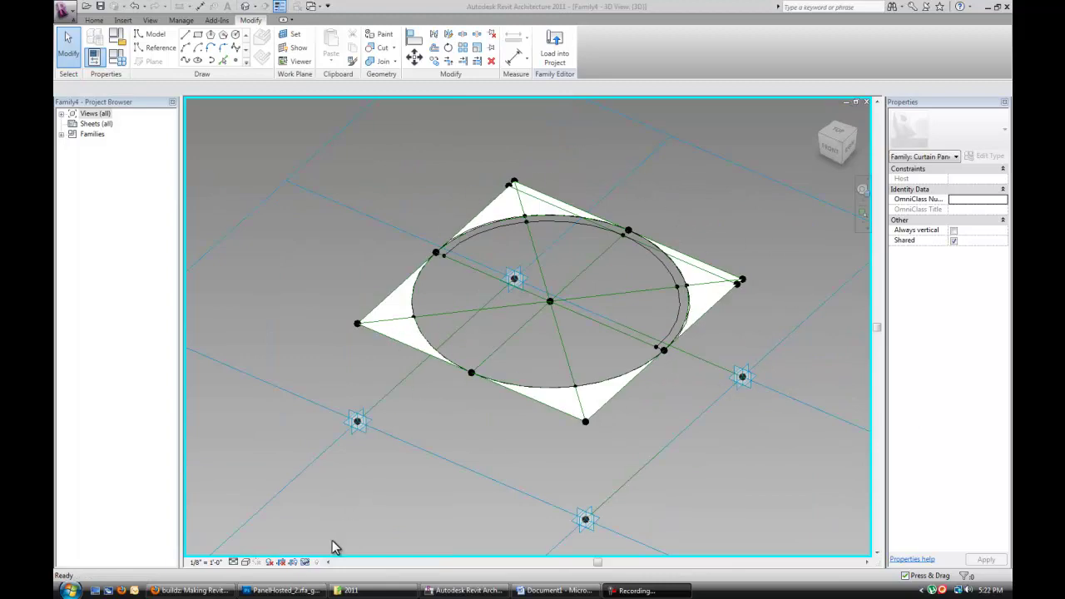
Reset Temporary Hide/Isolate to bring back the dome and box, then orbit to view them.
{"action": "left_click", "coordinate": [304, 562]}
{"action": "left_click", "coordinate": [329, 550]}
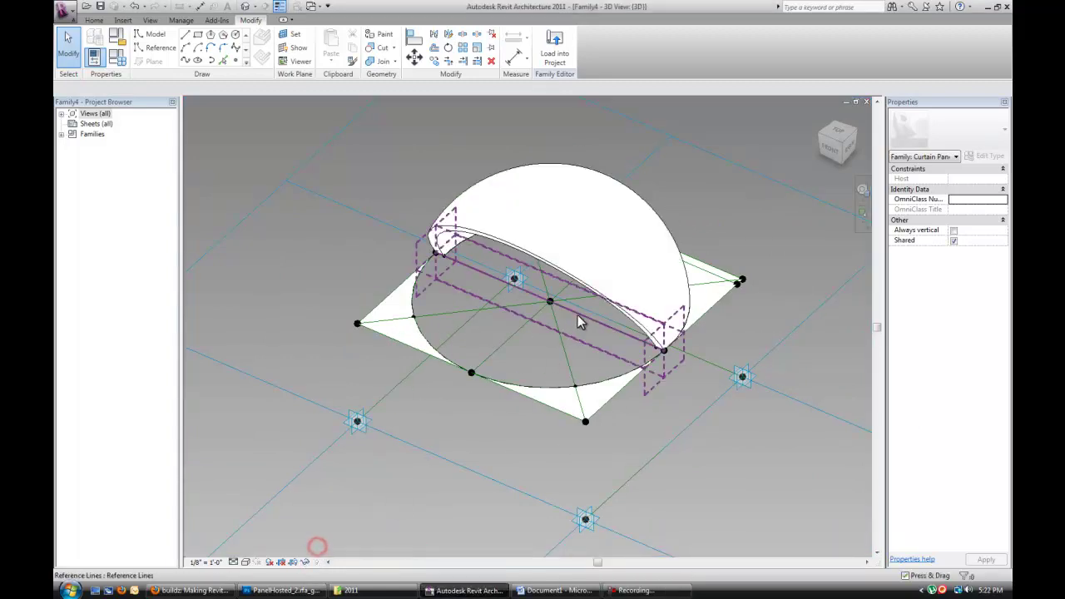
{"action": "middle_click_drag", "start_coordinate": [577, 314], "coordinate": [649, 291], "text": "shift"}
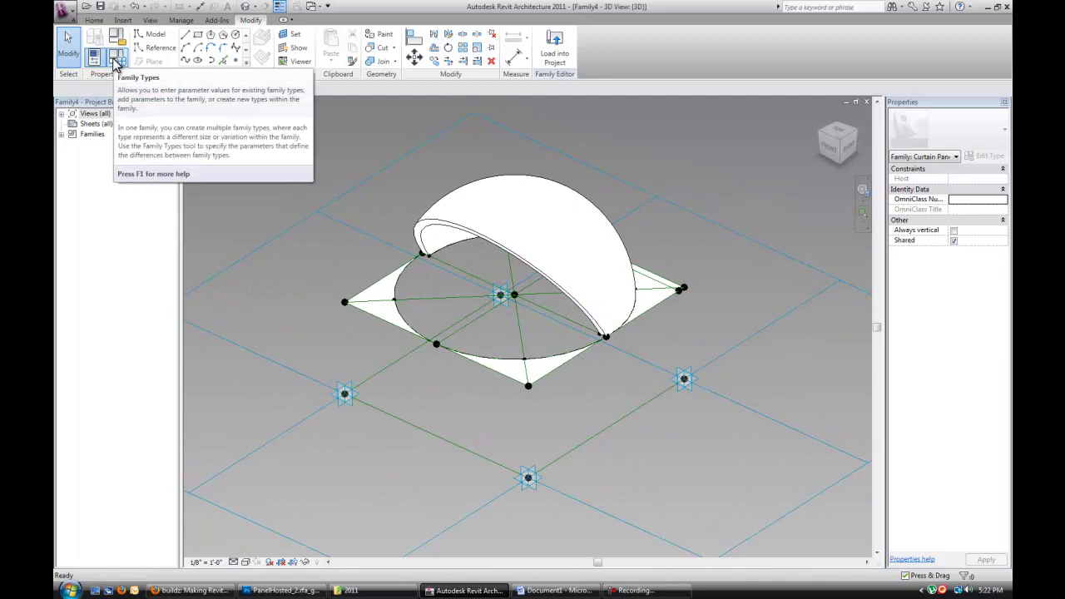
In Family Types, add an instance parameter named Grayscale.
{"action": "left_click", "coordinate": [115, 65]}
{"action": "left_click_drag", "start_coordinate": [446, 59], "coordinate": [468, 71]}
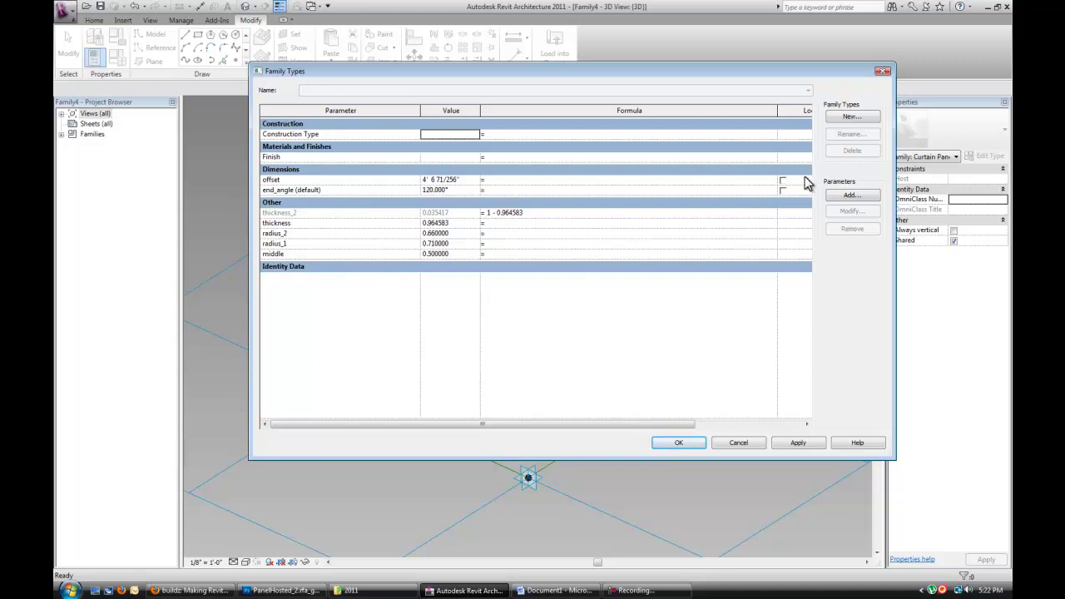
{"action": "left_click", "coordinate": [848, 195]}
{"action": "left_click_drag", "start_coordinate": [623, 178], "coordinate": [676, 158]}
{"action": "left_click", "coordinate": [637, 284]}
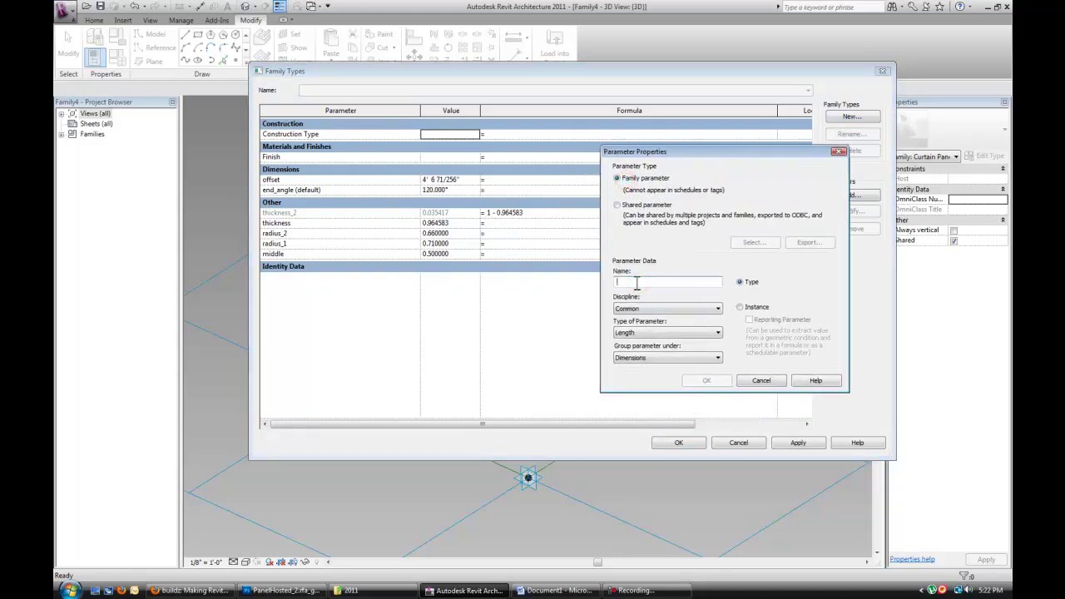
{"action": "type", "text": "Grayscale"}
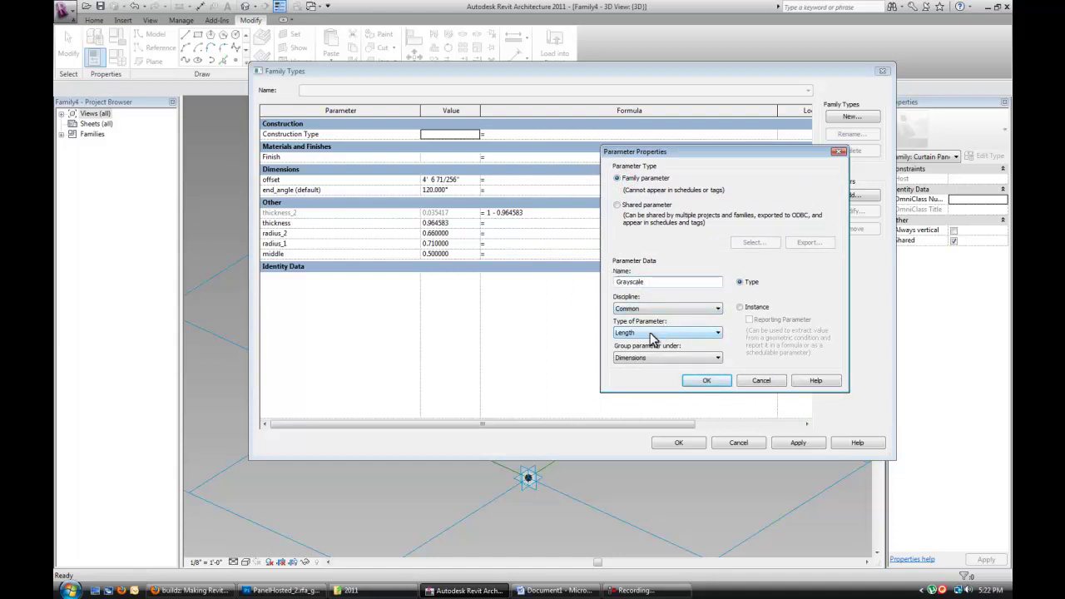
{"action": "left_click", "coordinate": [754, 309]}
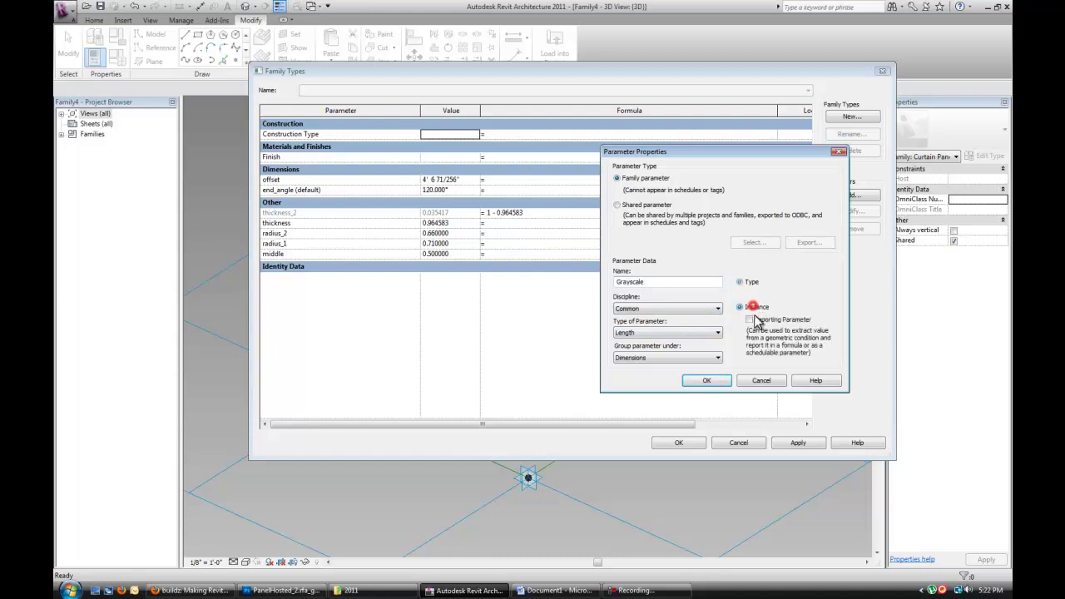
{"action": "left_click", "coordinate": [707, 380]}
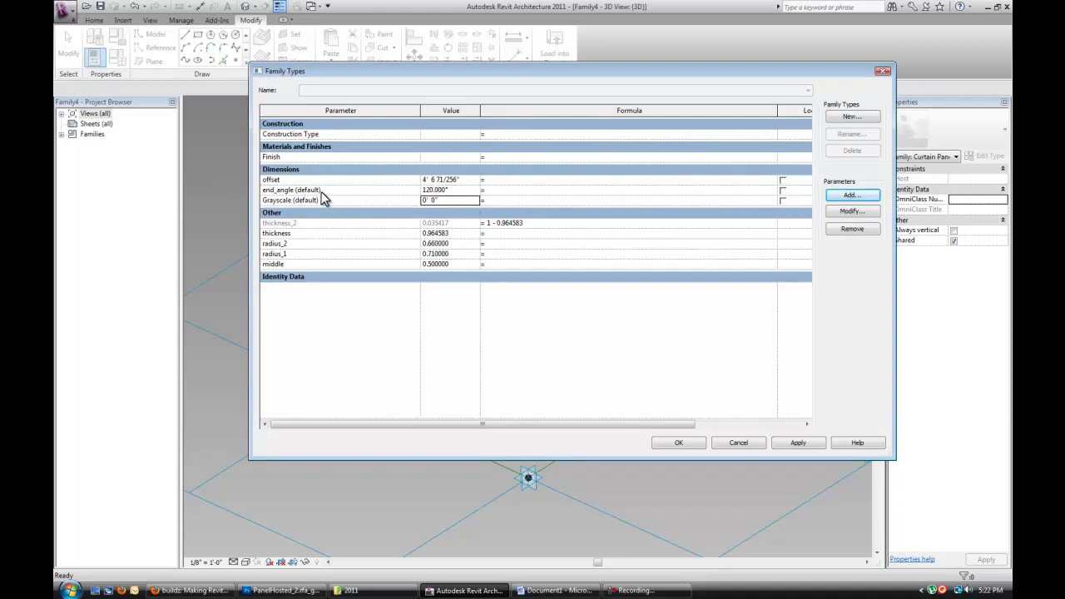
Close Family Types, then select and deselect the dome form to check its angles.
{"action": "left_click_drag", "start_coordinate": [389, 71], "coordinate": [428, 376]}
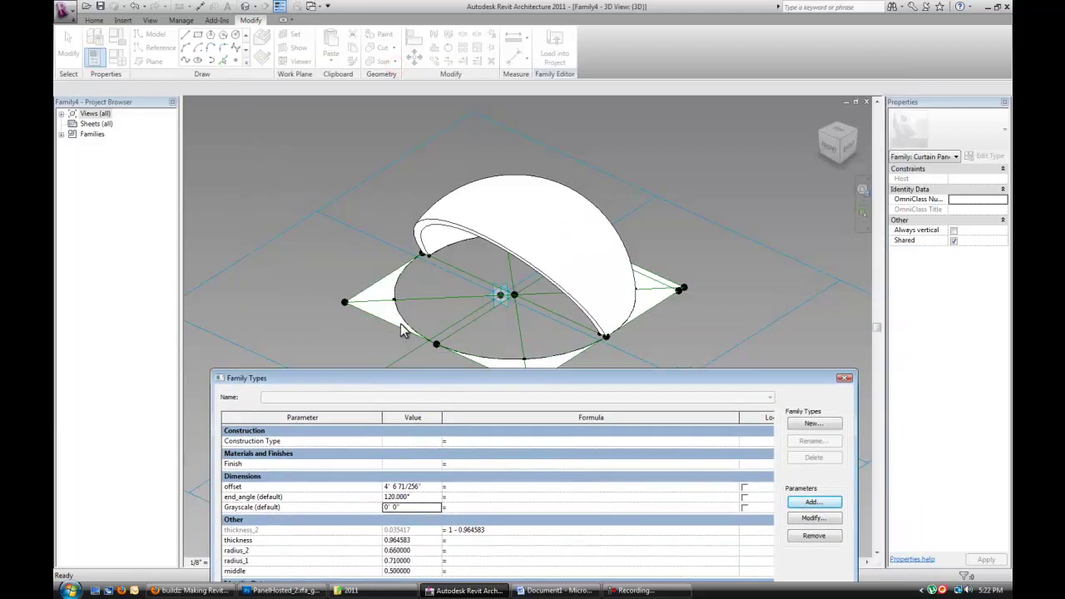
{"action": "left_click_drag", "start_coordinate": [740, 367], "coordinate": [732, 227]}
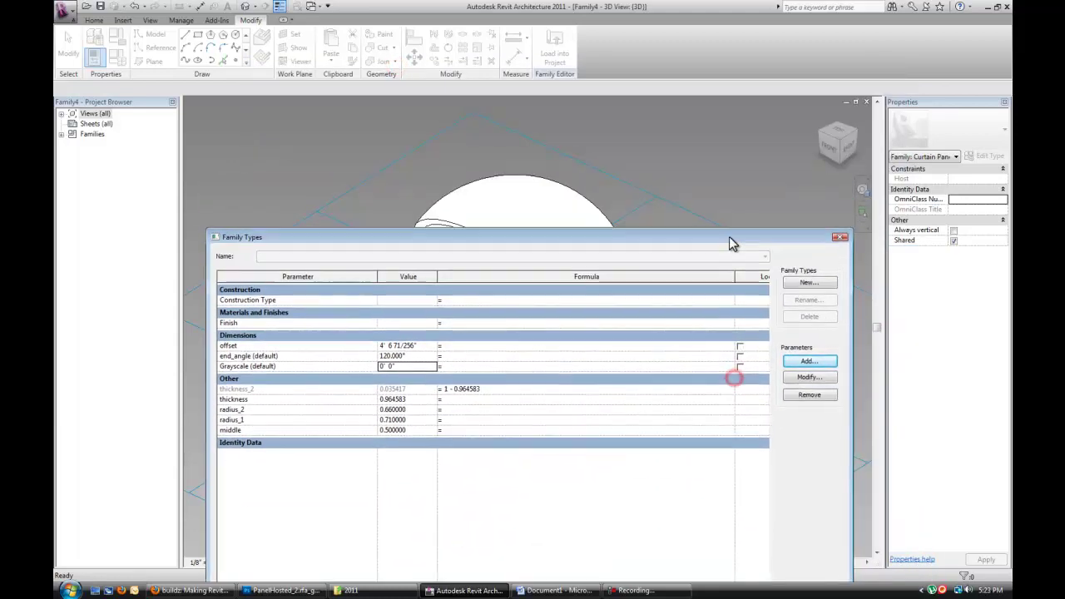
{"action": "left_click", "coordinate": [842, 237]}
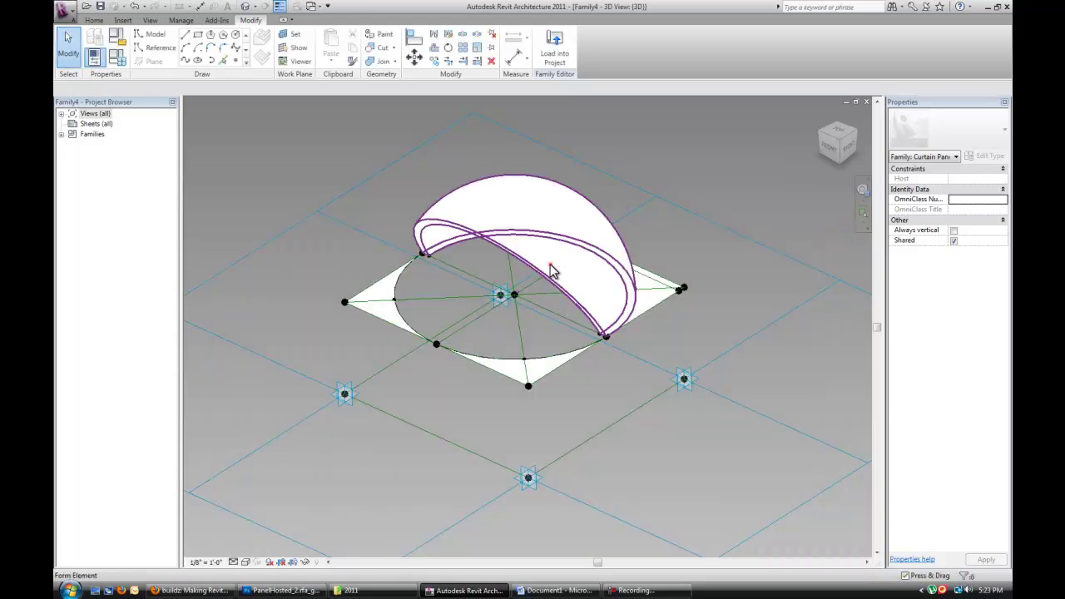
{"action": "left_click", "coordinate": [551, 268]}
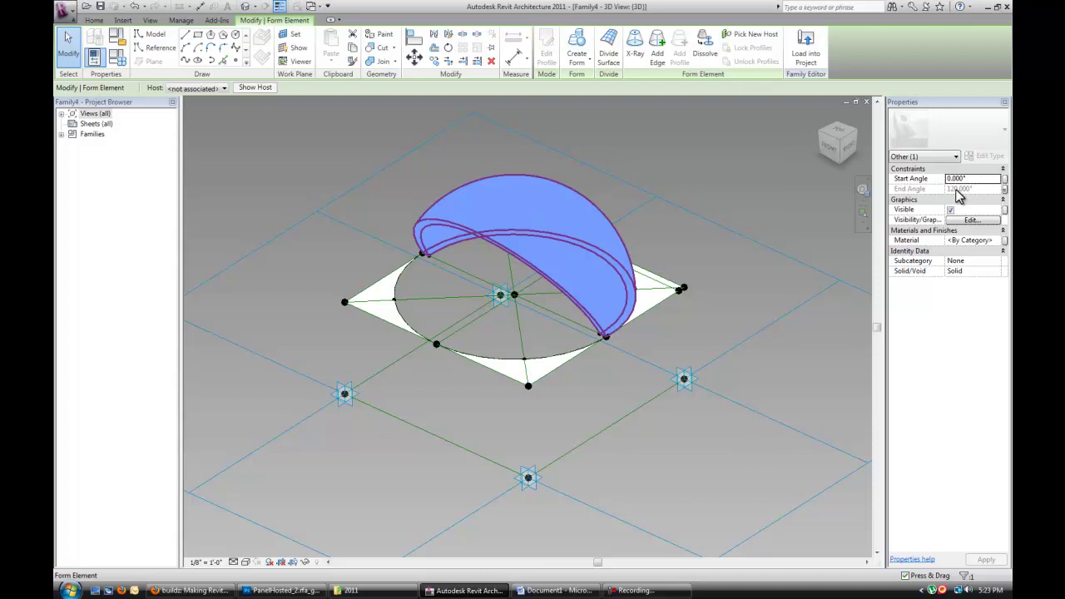
{"action": "left_click", "coordinate": [702, 166]}
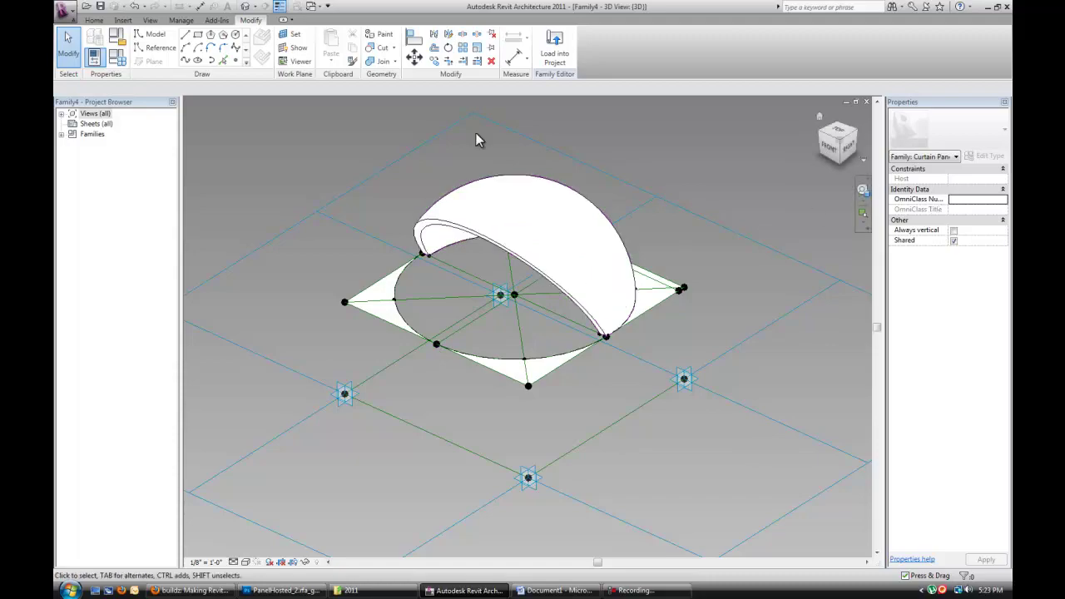
Add an instance Angle parameter named angle_limit in Family Types.
{"action": "left_click", "coordinate": [116, 56]}
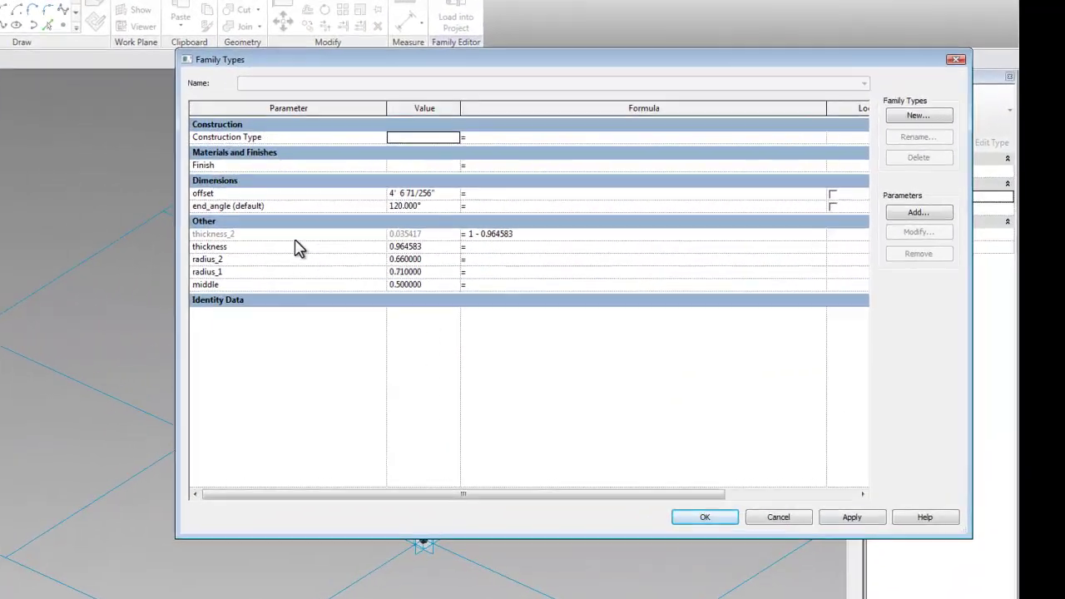
{"action": "left_click", "coordinate": [323, 281]}
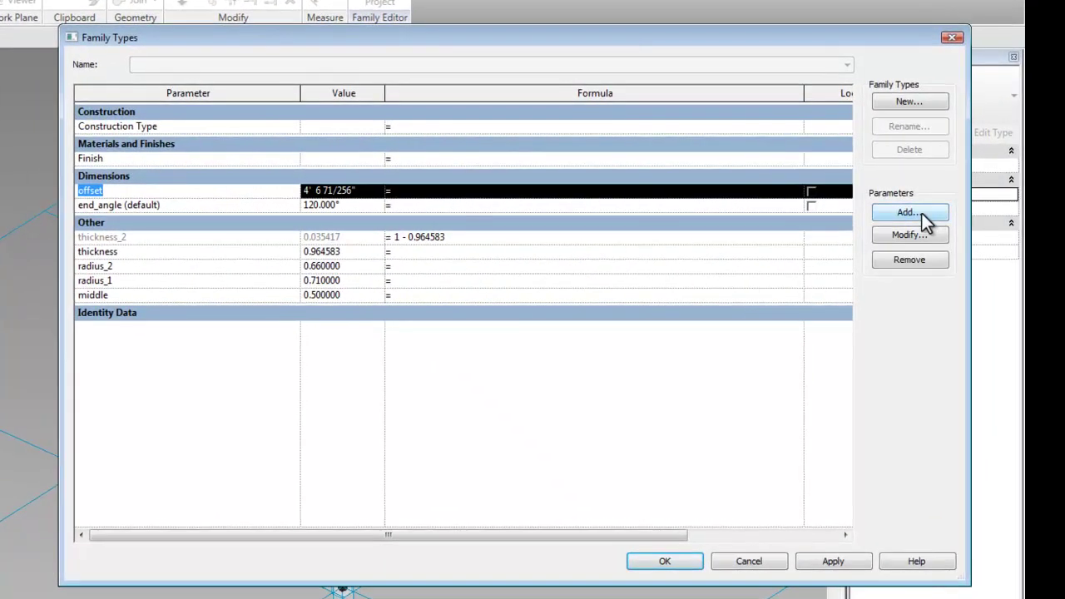
{"action": "left_click", "coordinate": [920, 212]}
{"action": "left_click", "coordinate": [508, 310]}
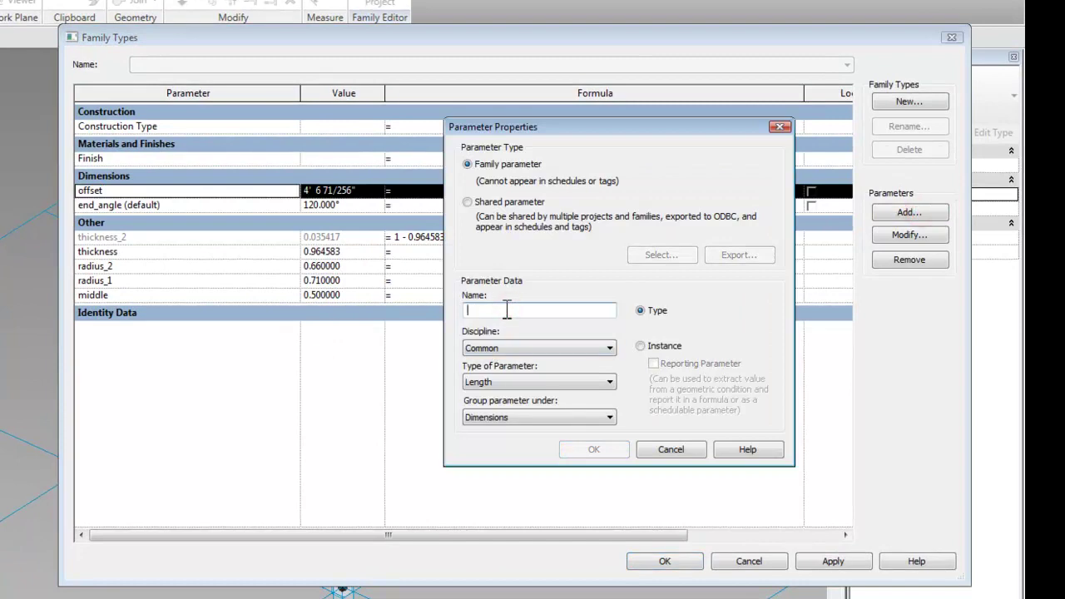
{"action": "type", "text": "angle_limit"}
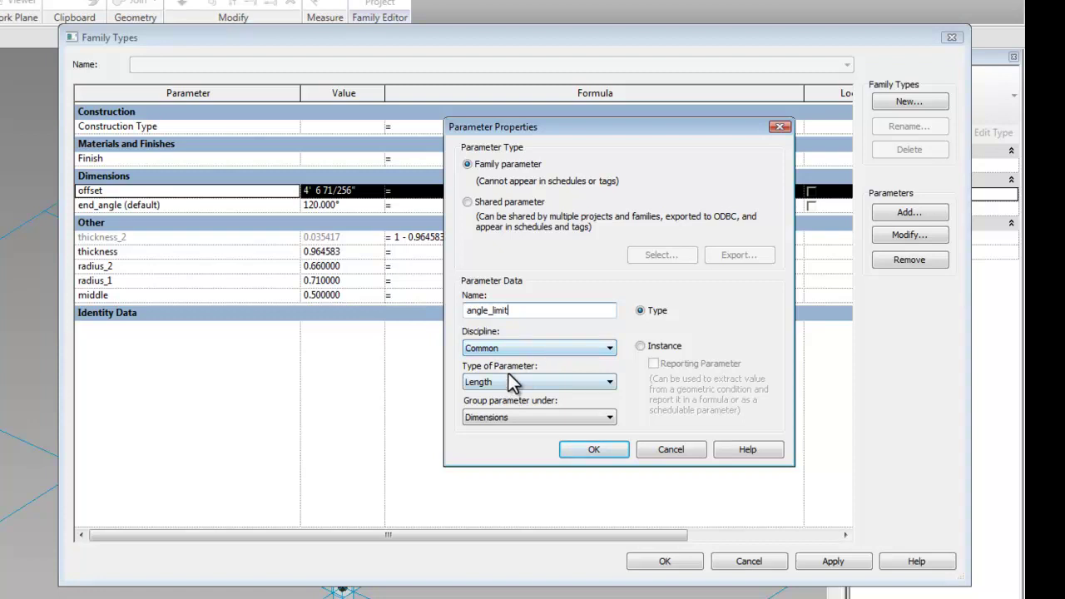
{"action": "left_click", "coordinate": [509, 374]}
{"action": "left_click", "coordinate": [488, 458]}
{"action": "left_click", "coordinate": [653, 345]}
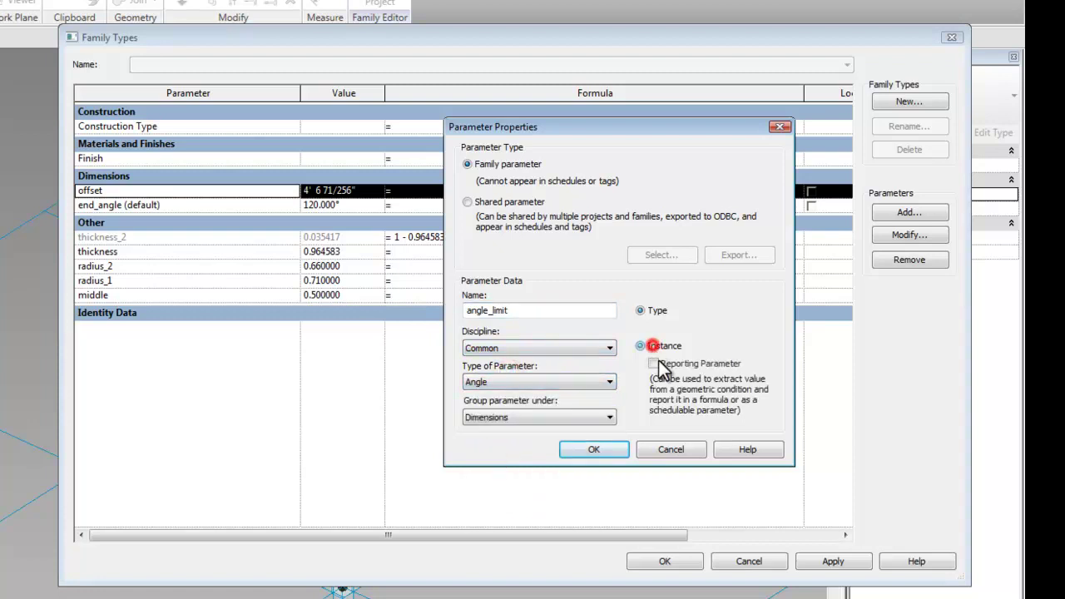
{"action": "left_click", "coordinate": [641, 311]}
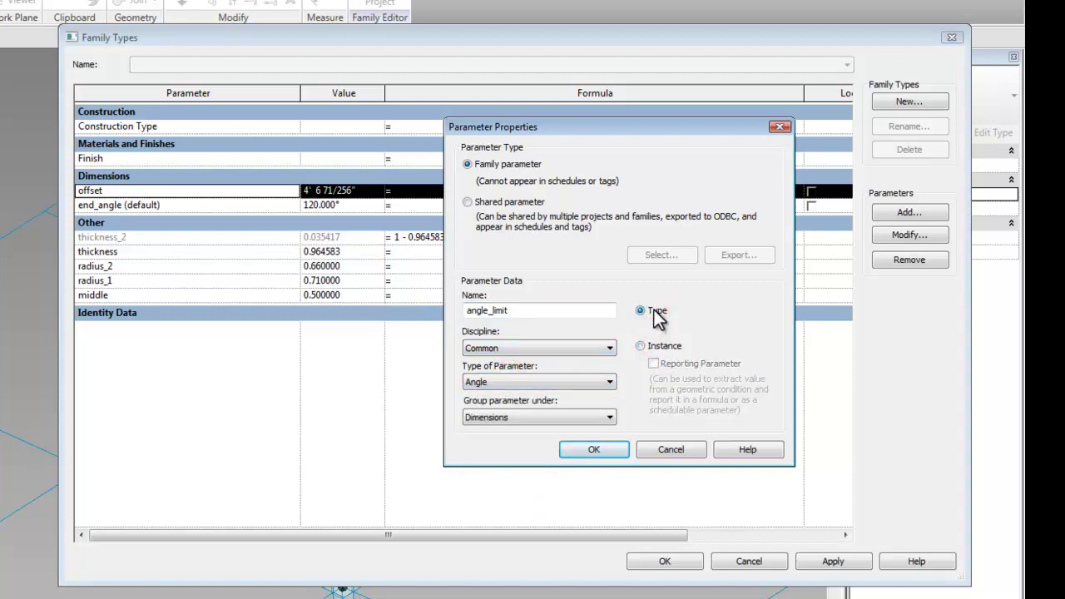
{"action": "left_click", "coordinate": [661, 347]}
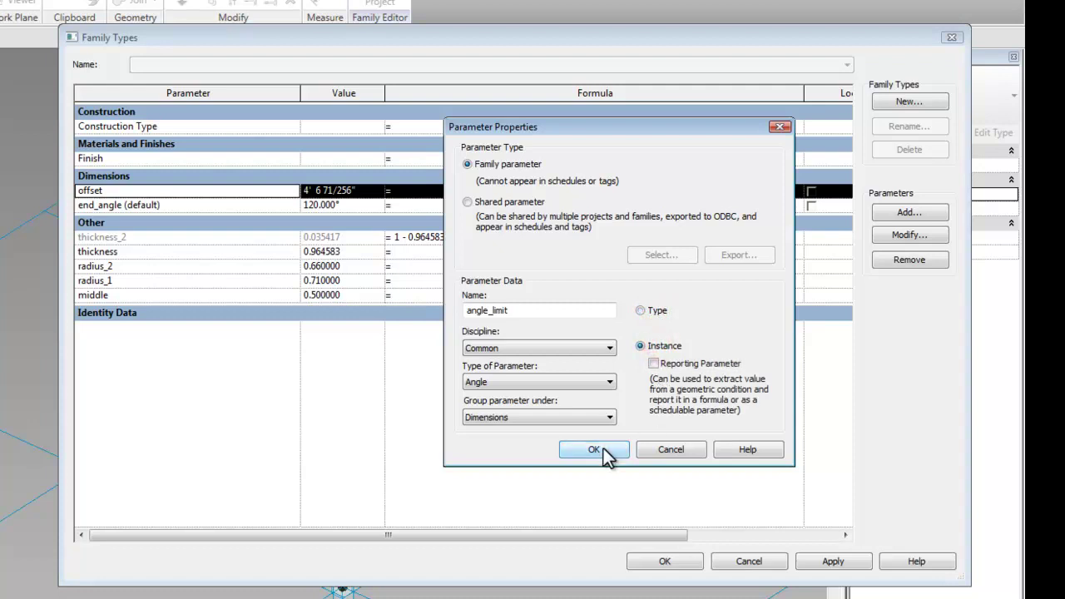
{"action": "left_click", "coordinate": [603, 448]}
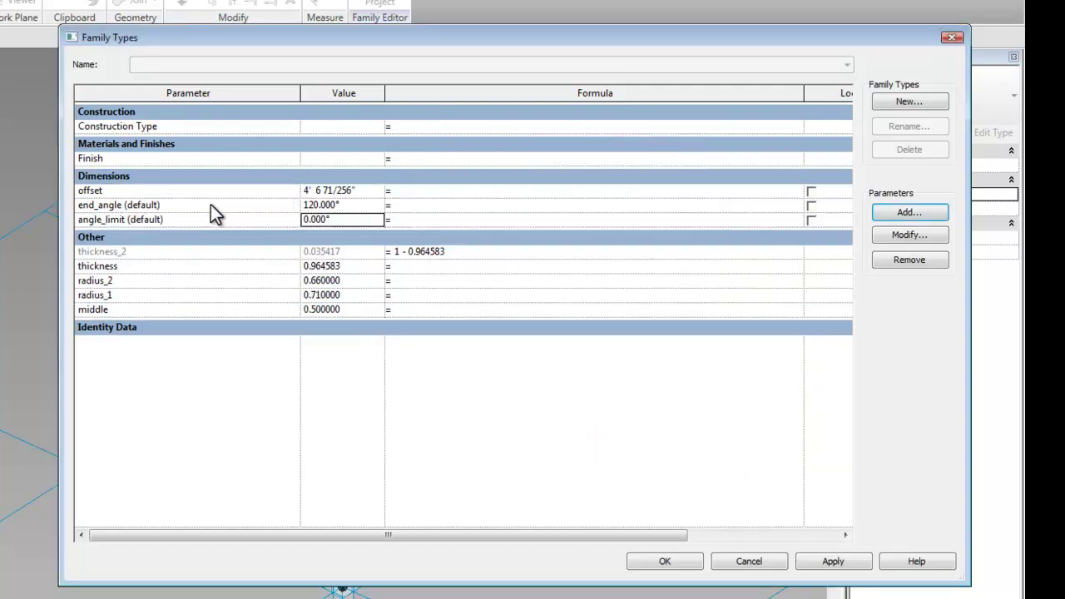
Give angle_limit the formula if(end_angle < 180°, if(end_angle > 0°, end_angle, 0°), 180°).
{"action": "left_click", "coordinate": [430, 222]}
{"action": "type", "text": "if ("}
{"action": "key", "text": "BackSpace"}
{"action": "key", "text": "BackSpace"}
{"action": "type", "text": "("}
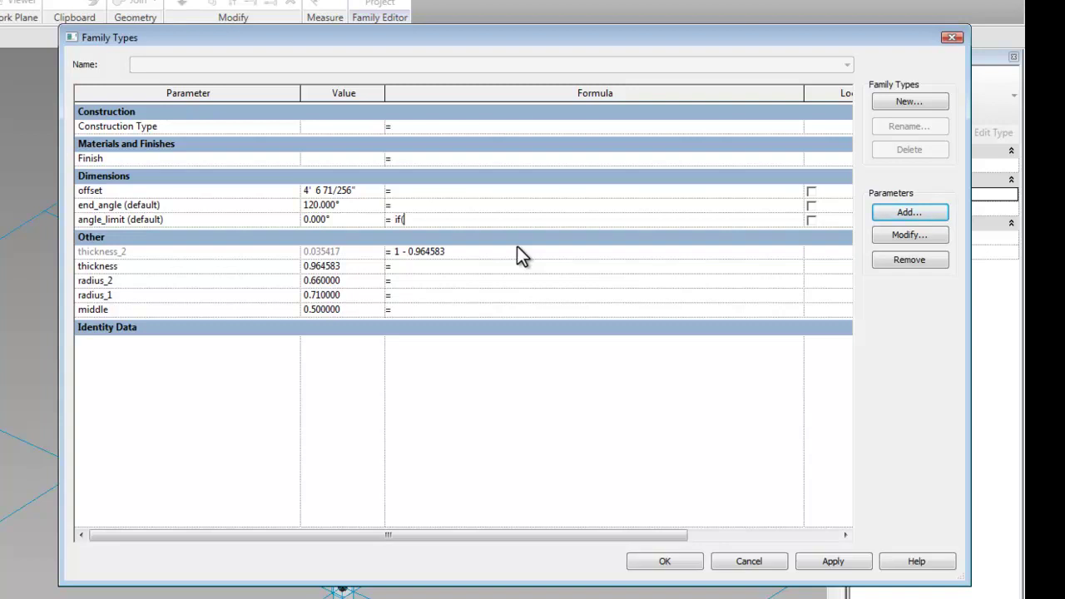
{"action": "type", "text": "end_angle < 180"}
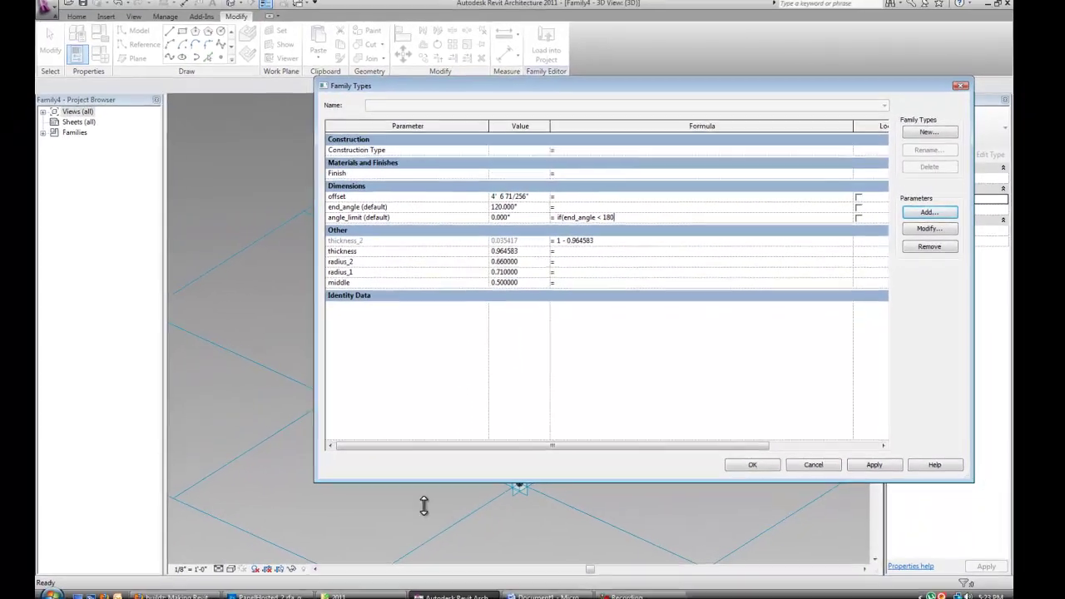
{"action": "left_click", "coordinate": [556, 590]}
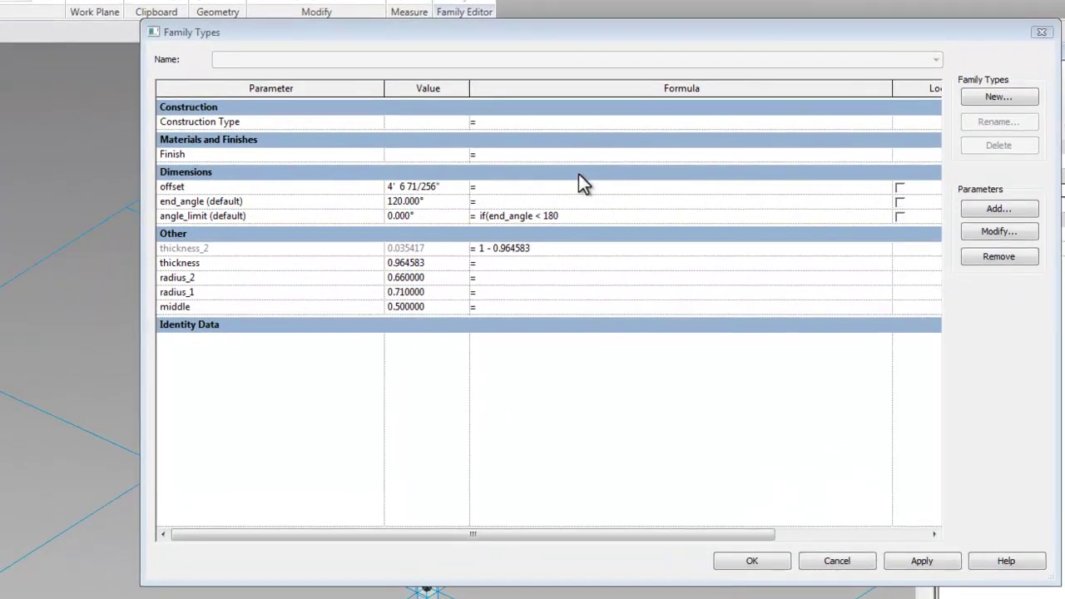
{"action": "left_click", "coordinate": [617, 93]}
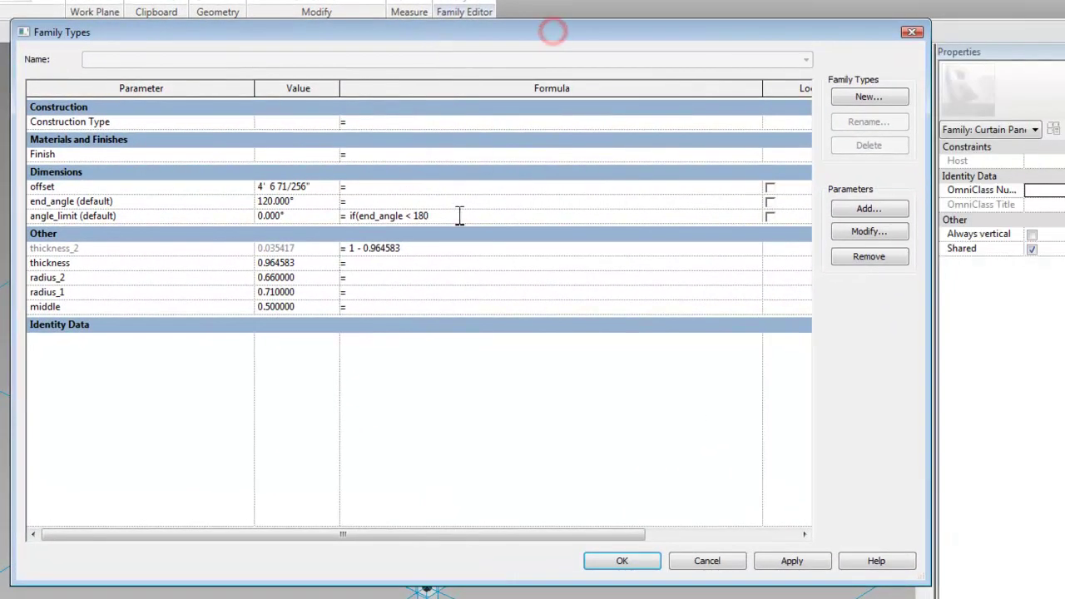
{"action": "type", "text": "°, if ("}
{"action": "type", "text": "end_angle"}
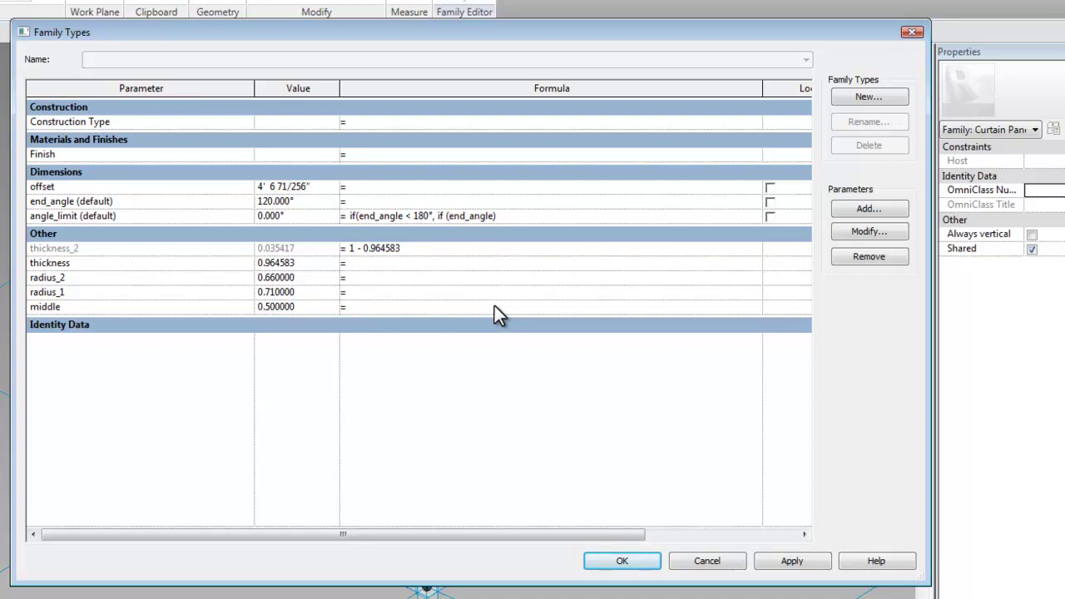
{"action": "type", "text": " >"}
{"action": "type", "text": " 0°"}
{"action": "type", "text": " , "}
{"action": "type", "text": "end_an"}
{"action": "type", "text": "gle)"}
{"action": "type", "text": ", o"}
{"action": "key", "text": "BackSpace"}
{"action": "type", "text": "0°), 180°"}
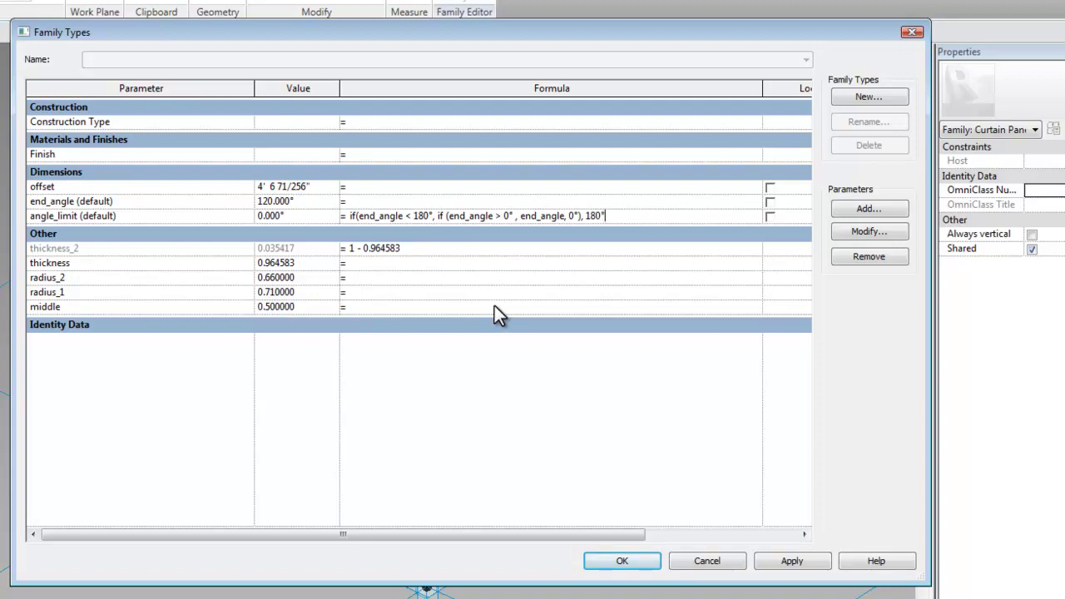
{"action": "type", "text": ")"}
{"action": "left_click", "coordinate": [507, 304]}
{"action": "double_click", "coordinate": [619, 210]}
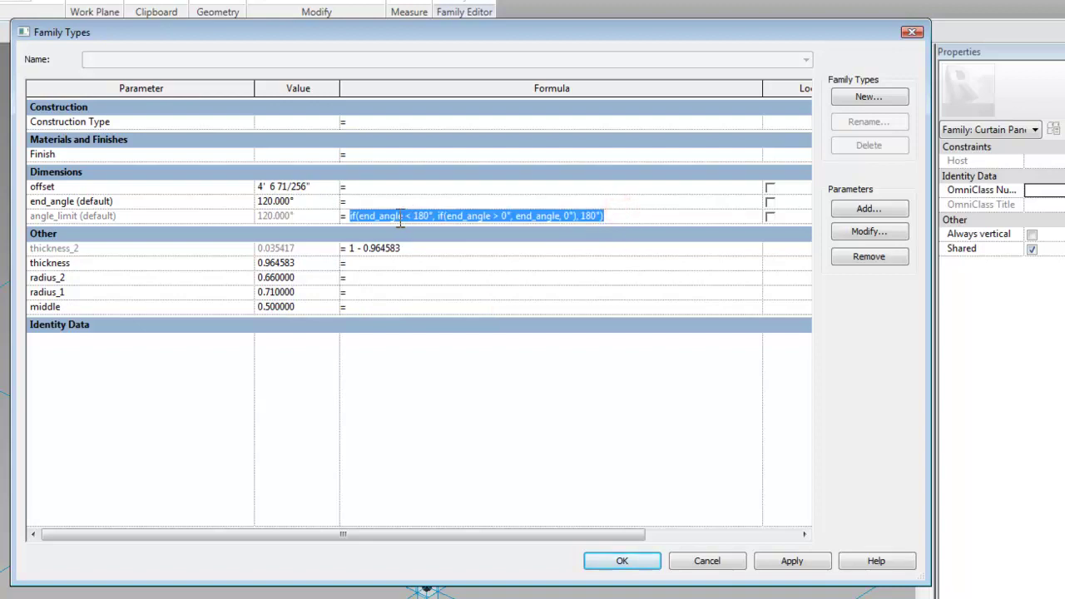
Test the clamp by setting end_angle to -12 and then 190.
{"action": "left_click", "coordinate": [299, 202]}
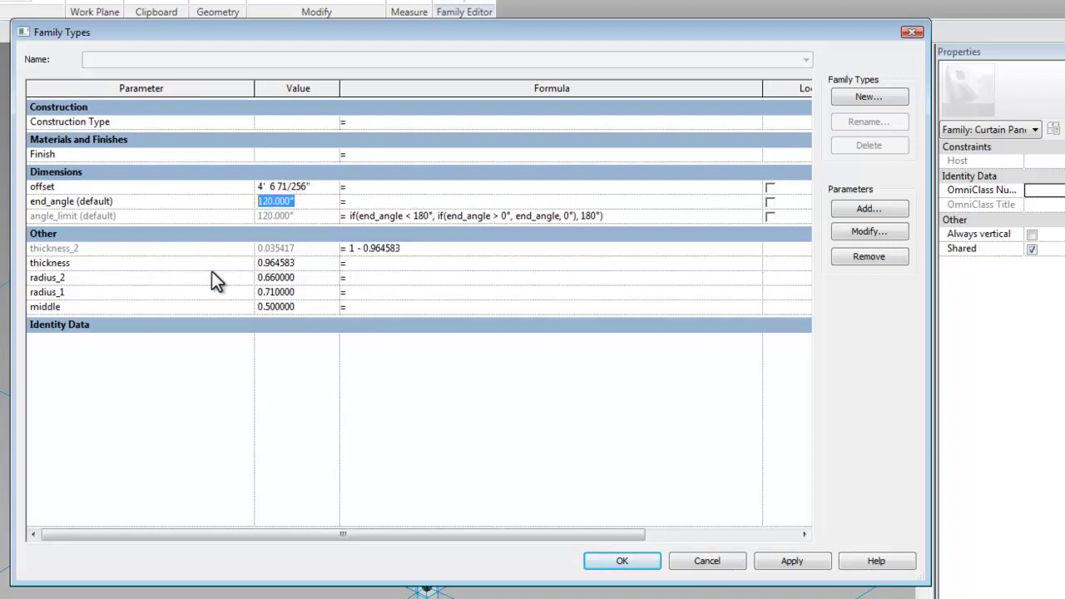
{"action": "type", "text": "-12"}
{"action": "key", "text": "Tab"}
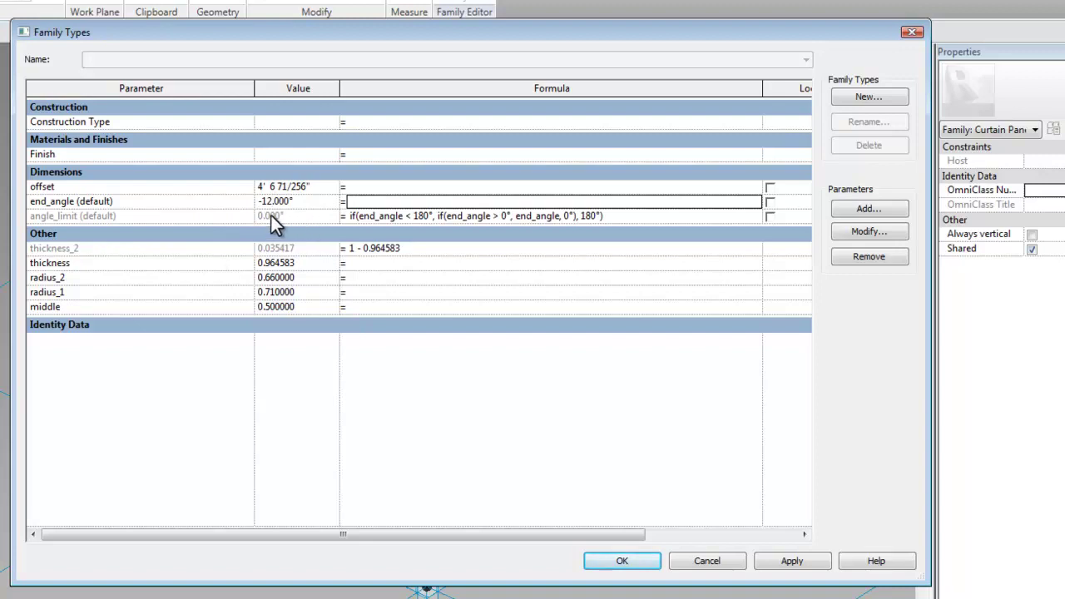
{"action": "left_click", "coordinate": [313, 201]}
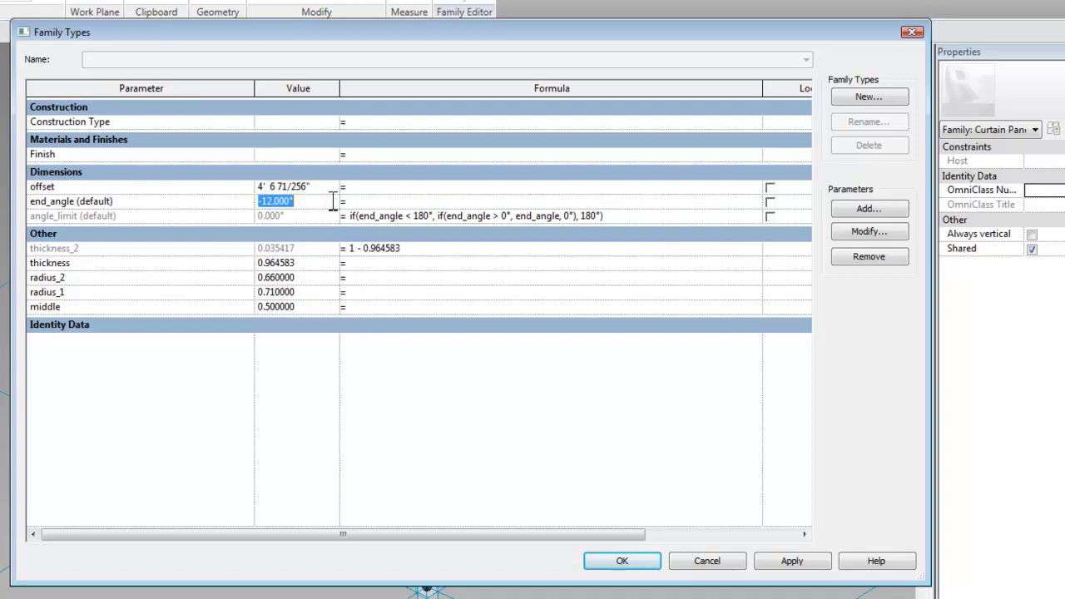
{"action": "type", "text": "190"}
{"action": "key", "text": "Tab"}
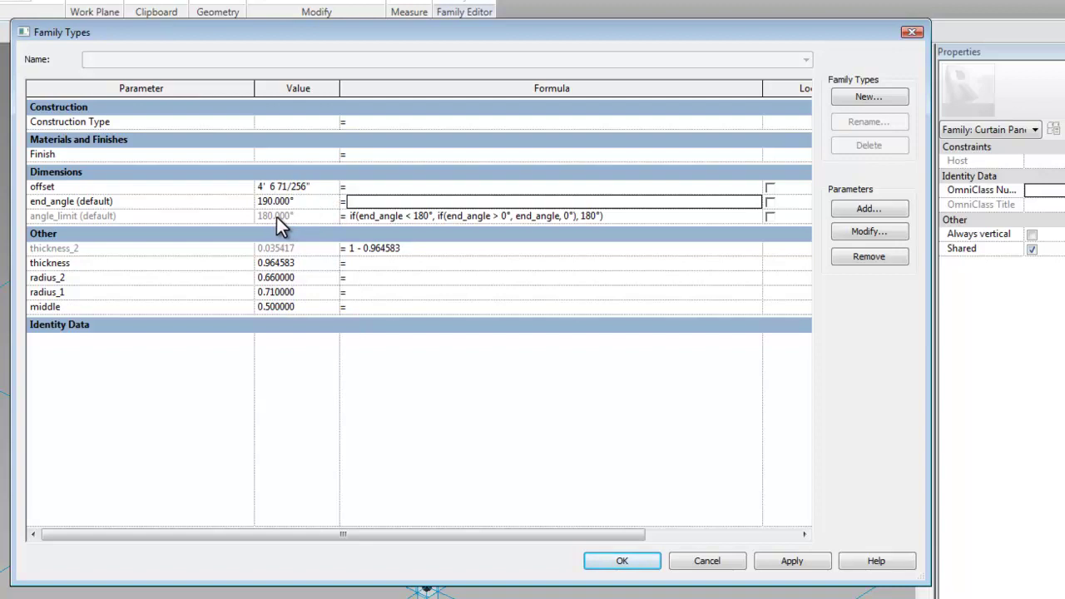
Set end_angle to 20 so angle_limit also reads 20.000°.
{"action": "left_click", "coordinate": [310, 201]}
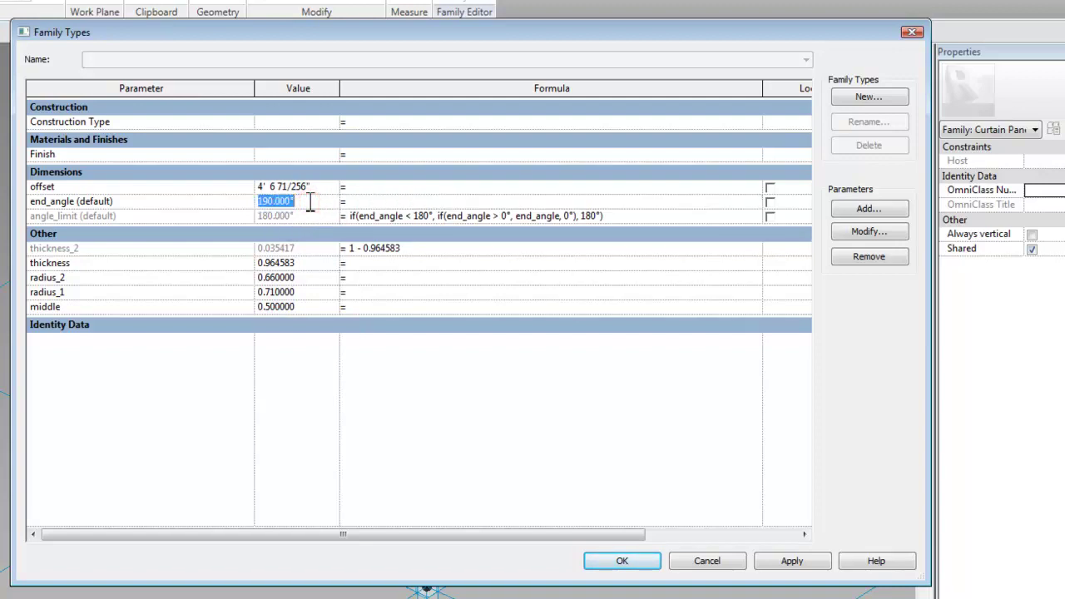
{"action": "left_click", "coordinate": [310, 202]}
{"action": "type", "text": "20"}
{"action": "key", "text": "Tab"}
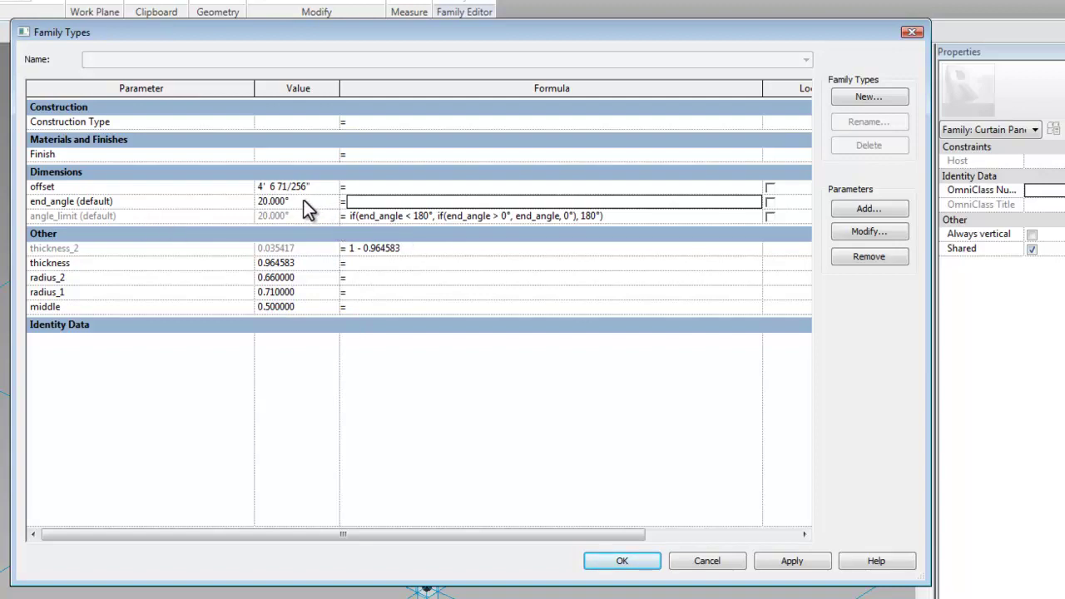
{"action": "mouse_move", "coordinate": [277, 34]}
{"action": "left_mouse_down"}
{"action": "mouse_move", "coordinate": [238, 36]}
{"action": "mouse_move", "coordinate": [292, 19]}
{"action": "left_mouse_up"}
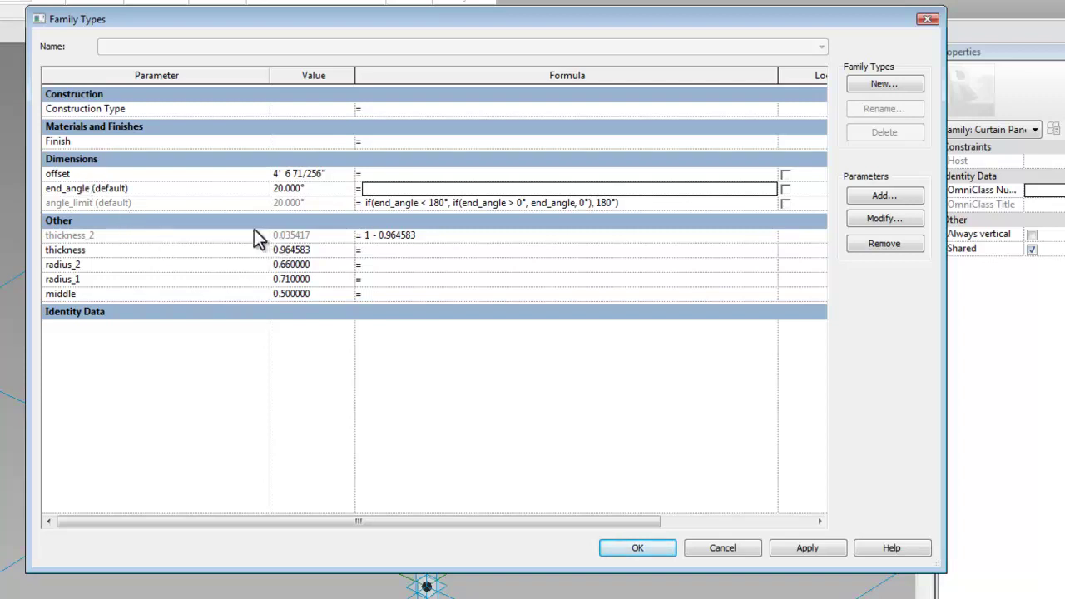
Add a Length instance parameter named Grayscale under Dimensions, valued 0' 0".
{"action": "left_click", "coordinate": [884, 196]}
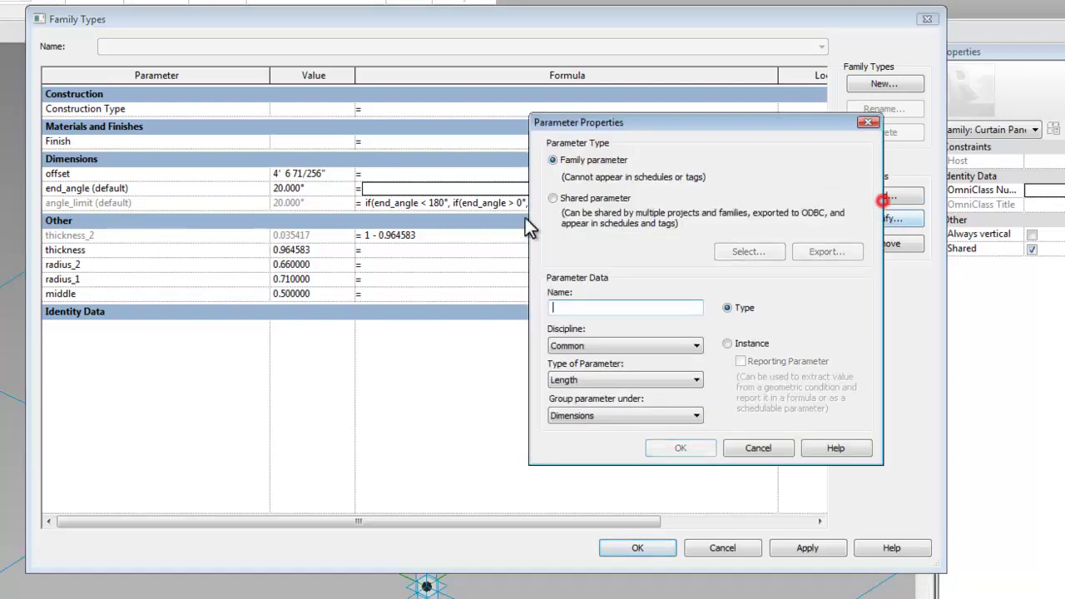
{"action": "type", "text": "Grayscale"}
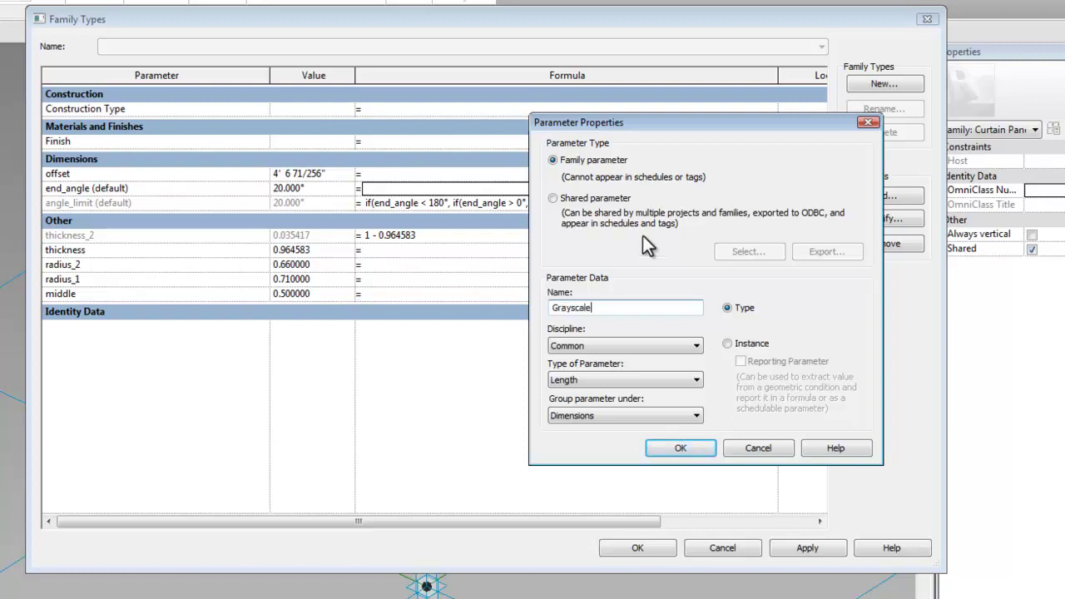
{"action": "left_click", "coordinate": [736, 345]}
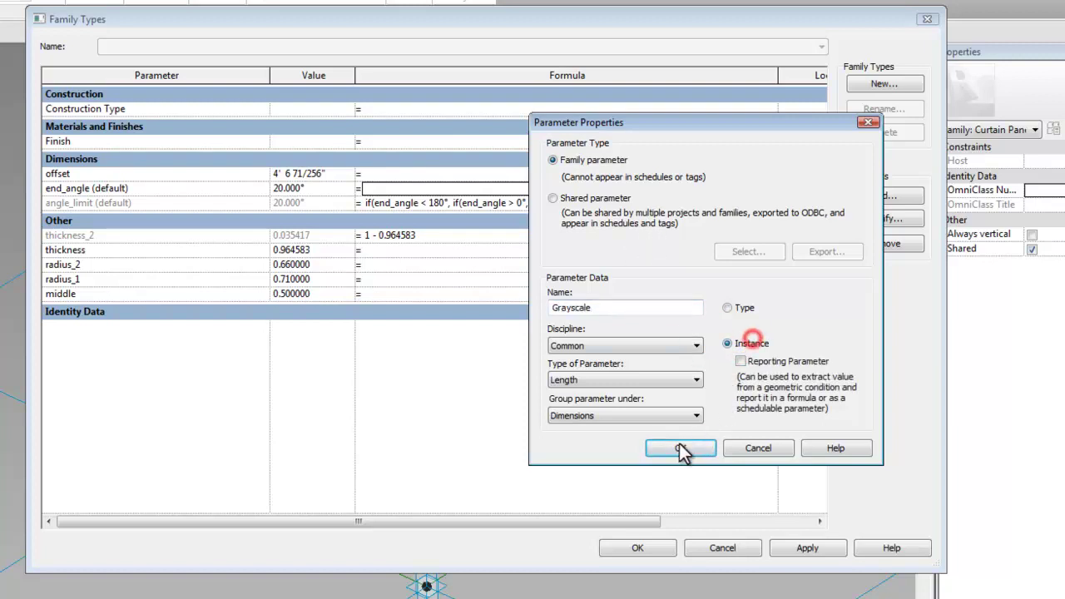
{"action": "left_click", "coordinate": [681, 448]}
{"action": "left_click", "coordinate": [307, 216]}
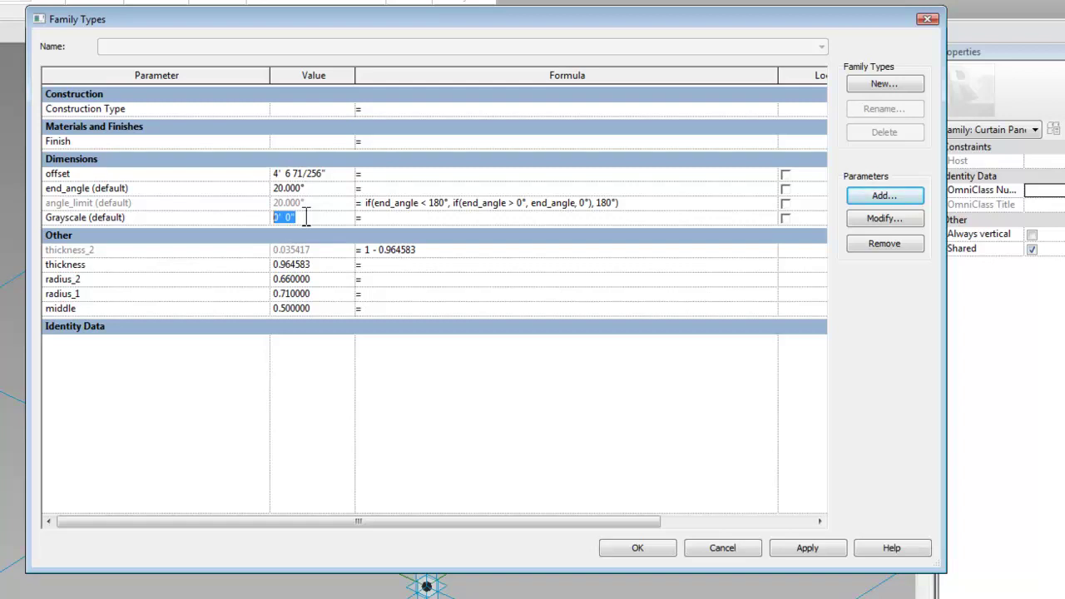
Add an Integer type parameter named X under Other and give it the value 15.
{"action": "left_click", "coordinate": [882, 198]}
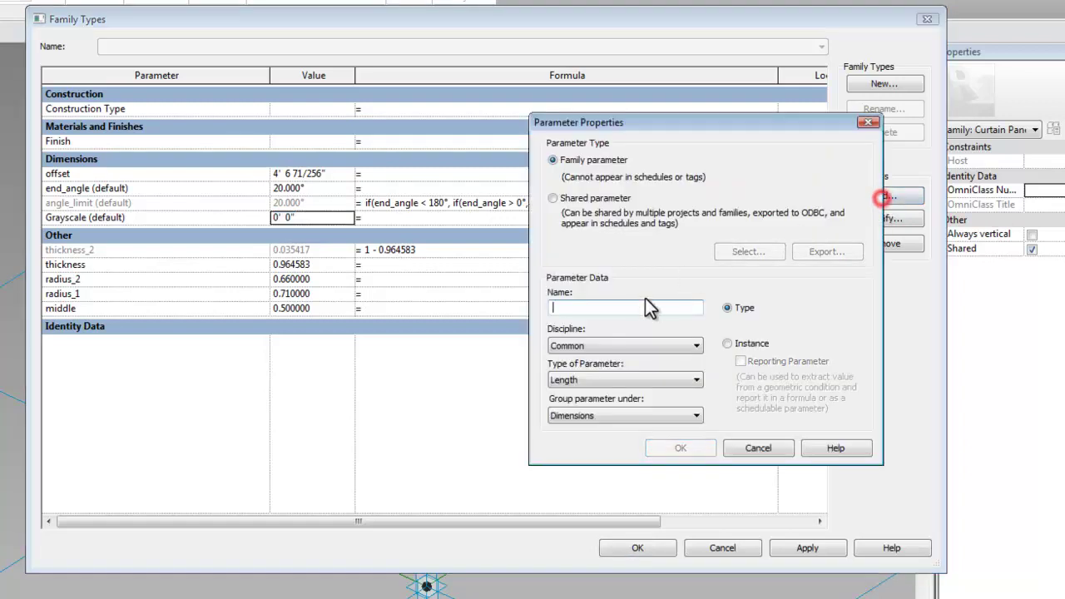
{"action": "left_click", "coordinate": [603, 309]}
{"action": "type", "text": "X"}
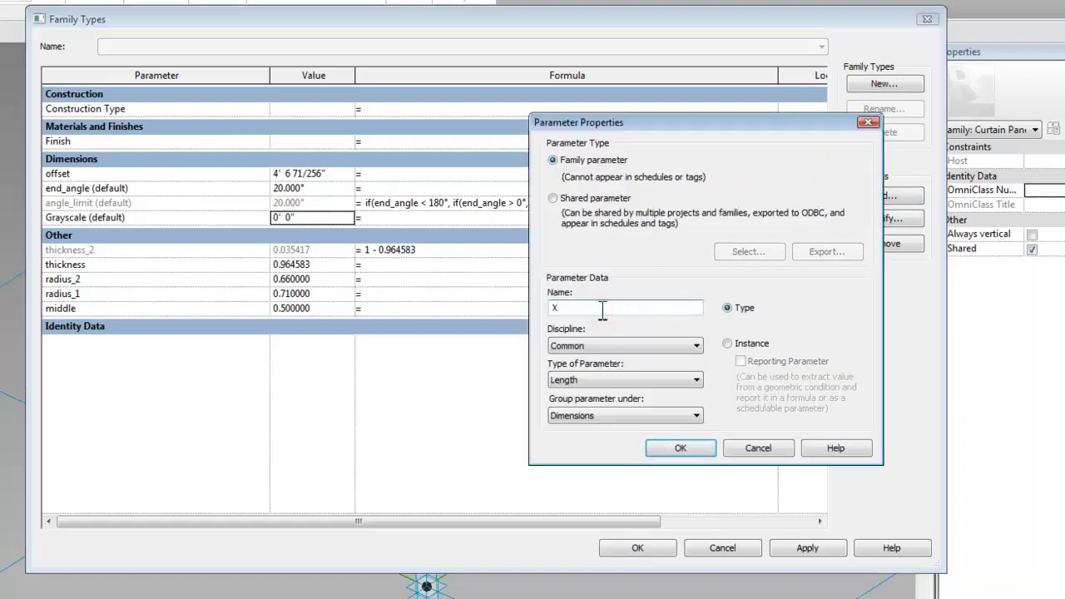
{"action": "left_click", "coordinate": [746, 343]}
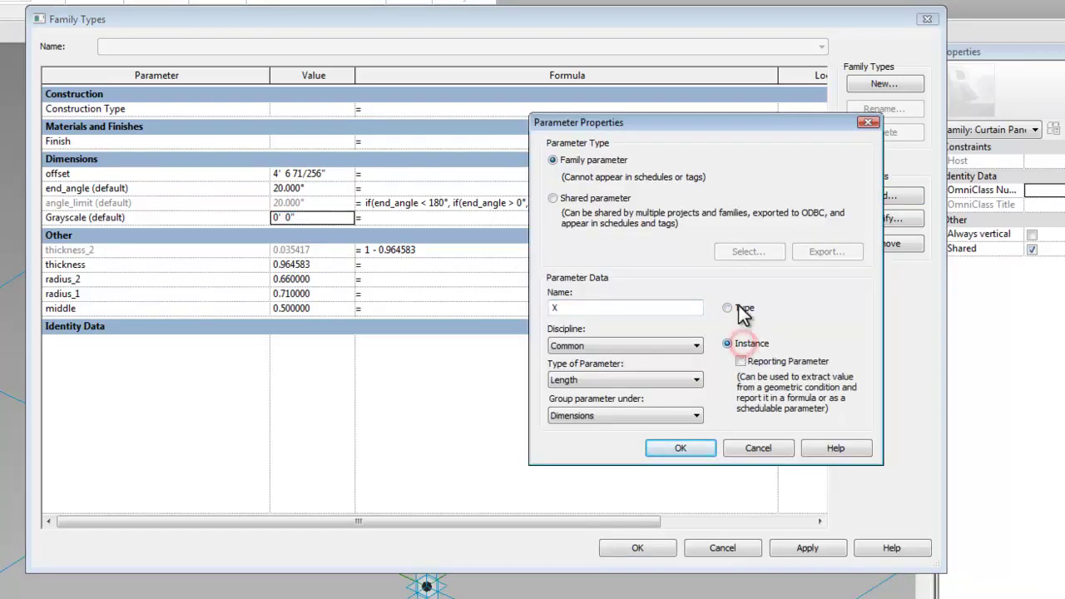
{"action": "left_click", "coordinate": [736, 308]}
{"action": "left_click", "coordinate": [613, 380]}
{"action": "scroll", "coordinate": [606, 383], "scroll_direction": "up", "scroll_amount": 1}
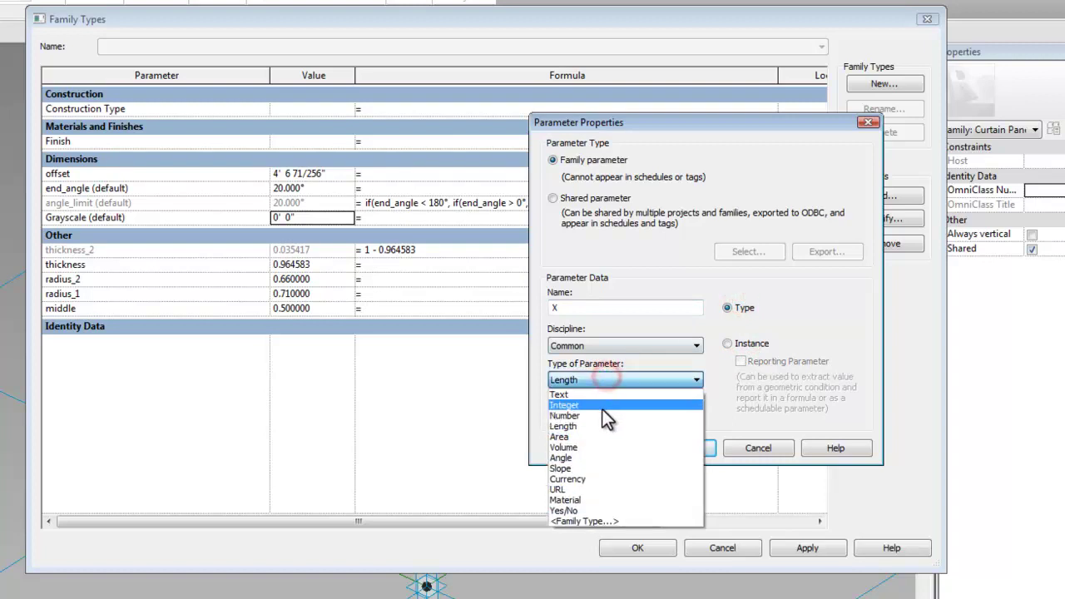
{"action": "left_click", "coordinate": [603, 409]}
{"action": "left_click", "coordinate": [676, 448]}
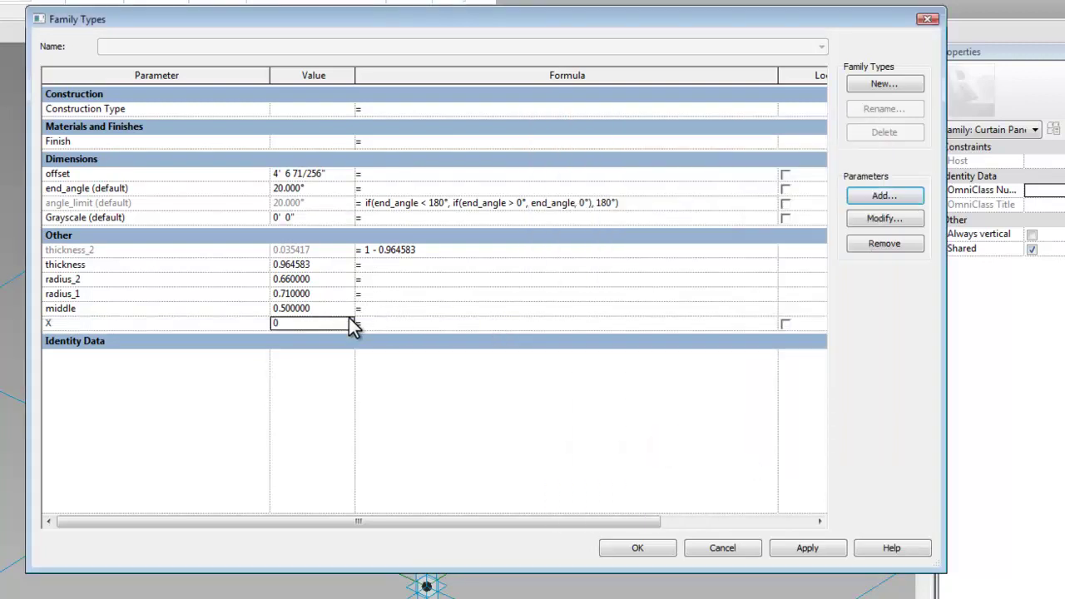
{"action": "left_click", "coordinate": [321, 322]}
{"action": "type", "text": "15"}
{"action": "key", "text": "Tab"}
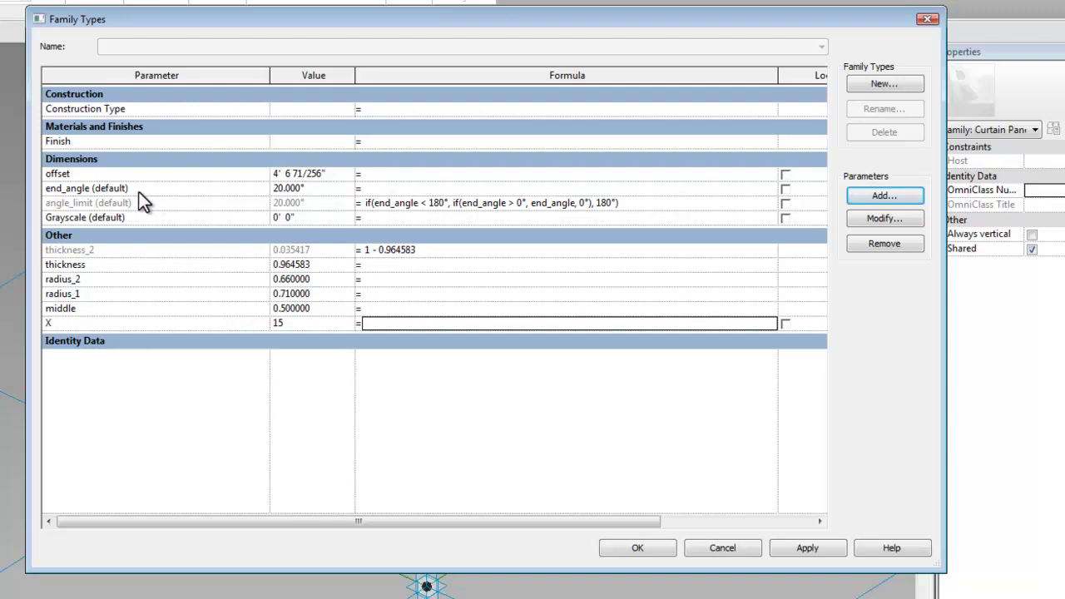
Enter ((X * Grayscale) / 1") * 1° as the end_angle formula.
{"action": "left_click", "coordinate": [379, 188]}
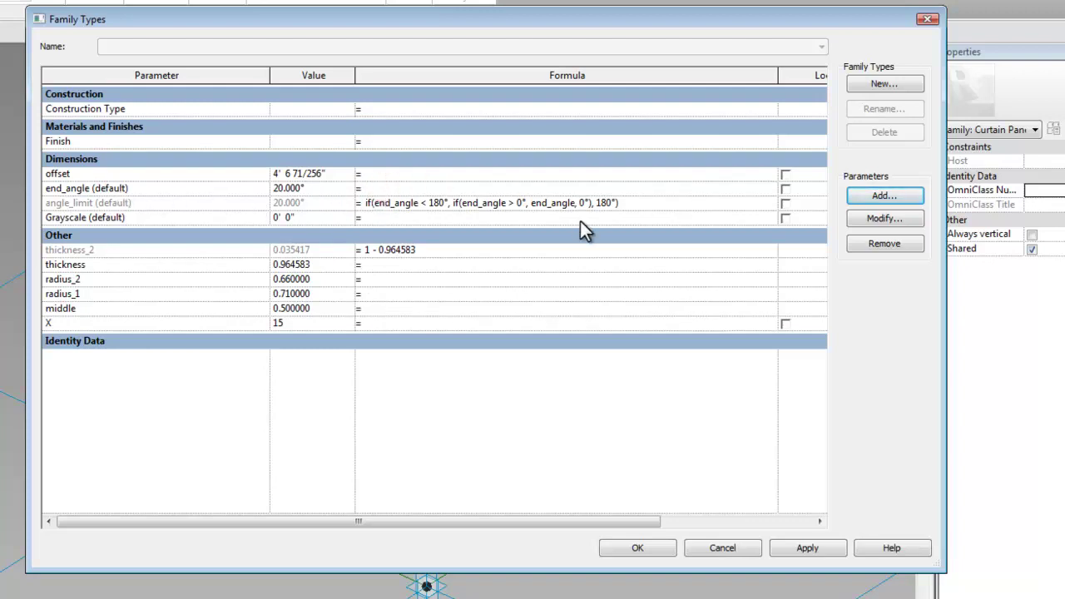
{"action": "type", "text": "0"}
{"action": "type", "text": "X *"}
{"action": "type", "text": " Grayscale"}
{"action": "key", "text": "Home"}
{"action": "type", "text": "("}
{"action": "key", "text": "ctrl+Right"}
{"action": "key", "text": "ctrl+Right"}
{"action": "key", "text": "ctrl+Right"}
{"action": "type", "text": ") / 1\""}
{"action": "type", "text": ") * 1"}
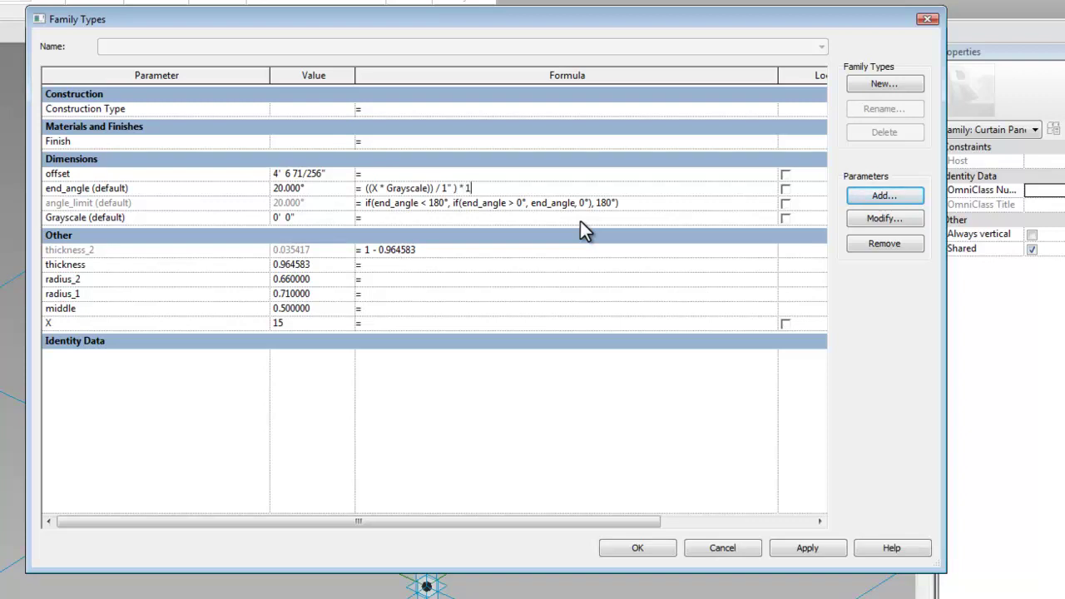
{"action": "type", "text": "\""}
{"action": "key", "text": "Return"}
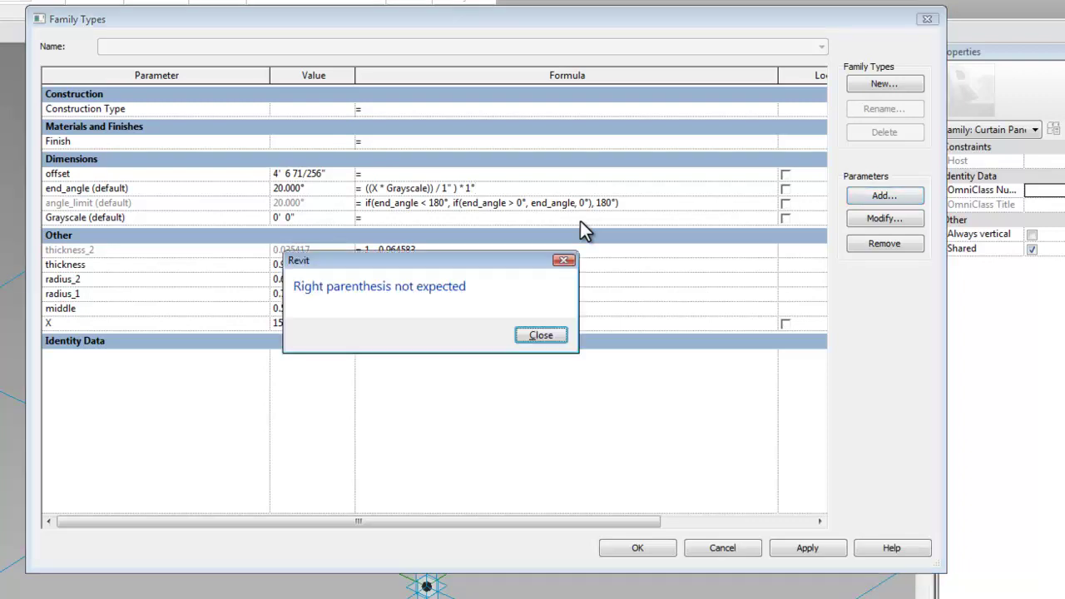
Dismiss the parenthesis error, delete the extra closing parenthesis, and commit the formula.
{"action": "left_click", "coordinate": [524, 337]}
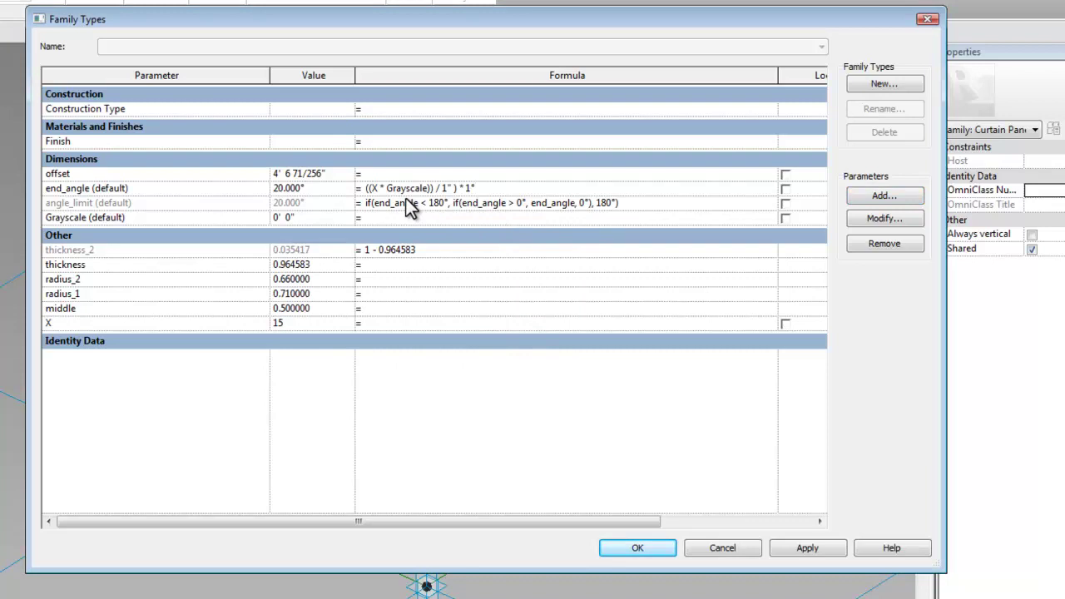
{"action": "left_click", "coordinate": [432, 188]}
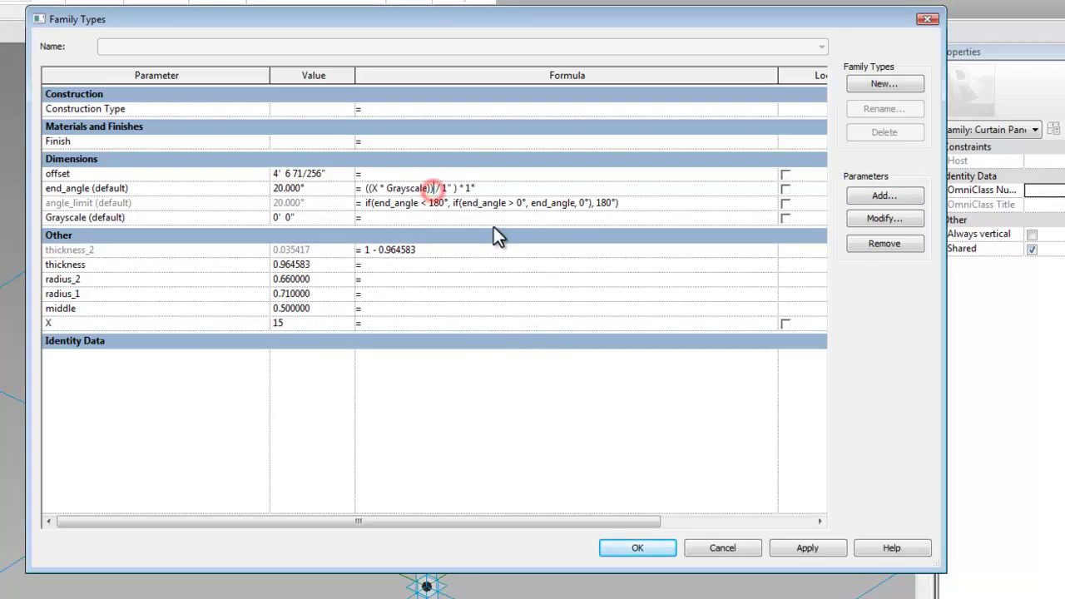
{"action": "key", "text": "BackSpace"}
{"action": "left_click", "coordinate": [492, 187]}
{"action": "left_click", "coordinate": [483, 308]}
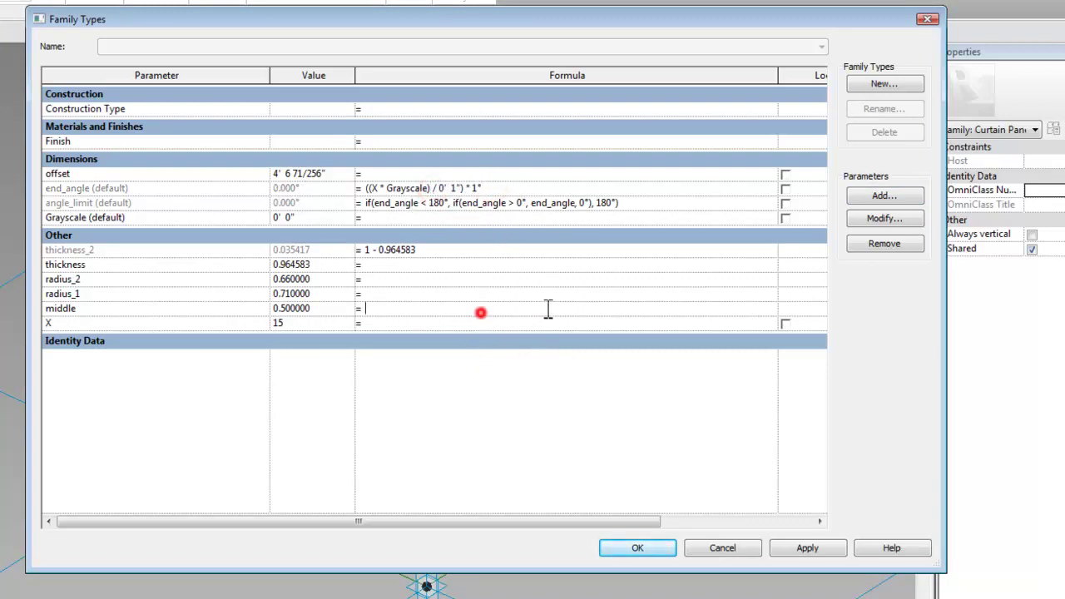
Test Grayscale at 12", then set it to 1" so end_angle and angle_limit read 15.000°.
{"action": "left_click", "coordinate": [309, 216]}
{"action": "type", "text": "12\""}
{"action": "key", "text": "Tab"}
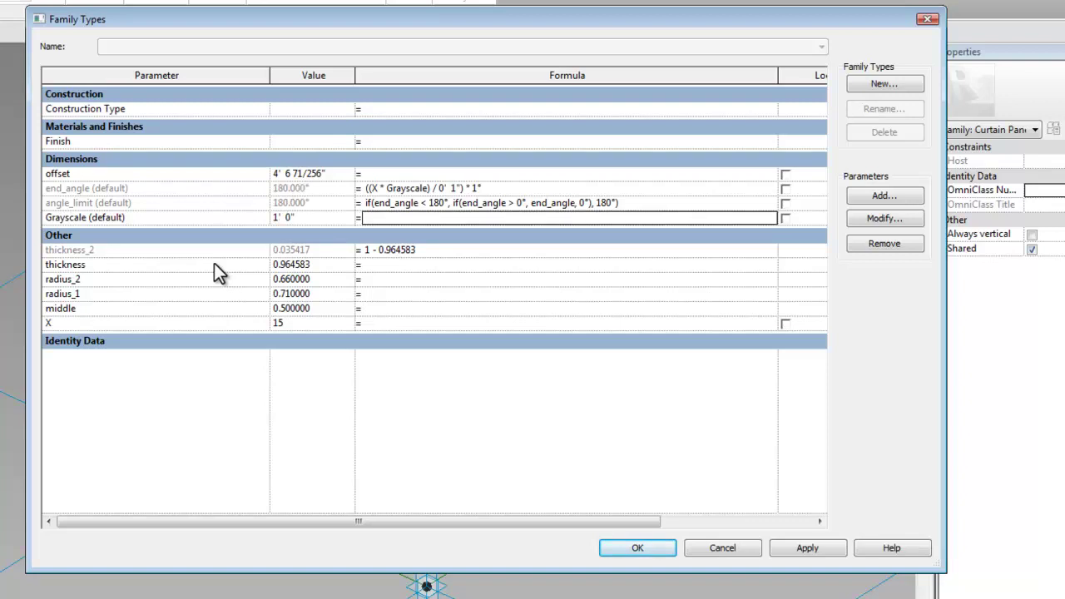
{"action": "left_click", "coordinate": [285, 326]}
{"action": "left_click", "coordinate": [306, 217]}
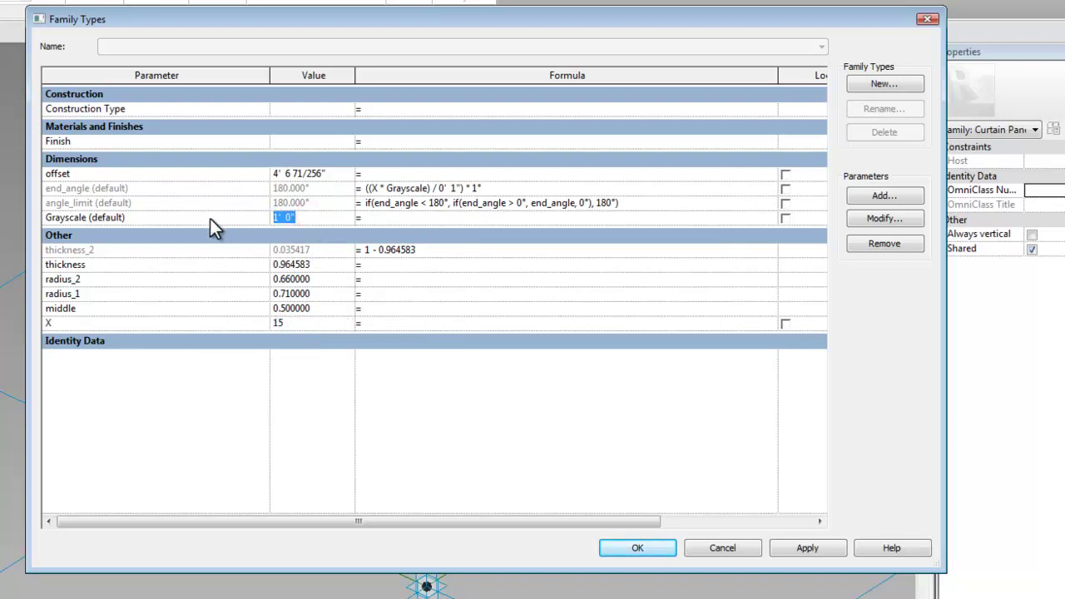
{"action": "type", "text": "1\""}
{"action": "key", "text": "Tab"}
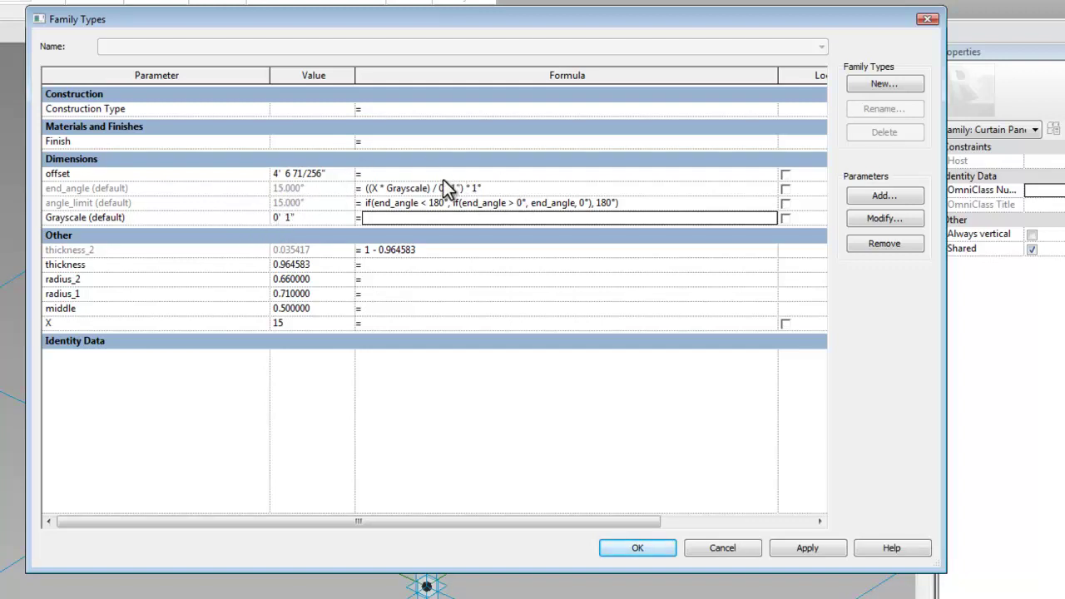
{"action": "left_click", "coordinate": [309, 217]}
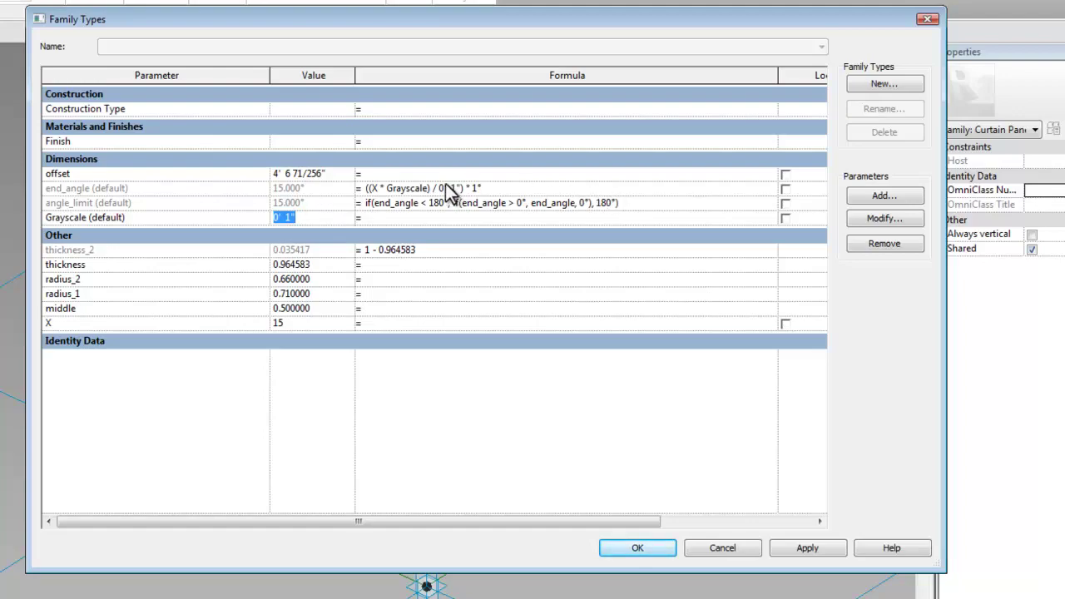
Apply and close Family Types, then orbit to inspect the 15° revolved form.
{"action": "left_click", "coordinate": [808, 548]}
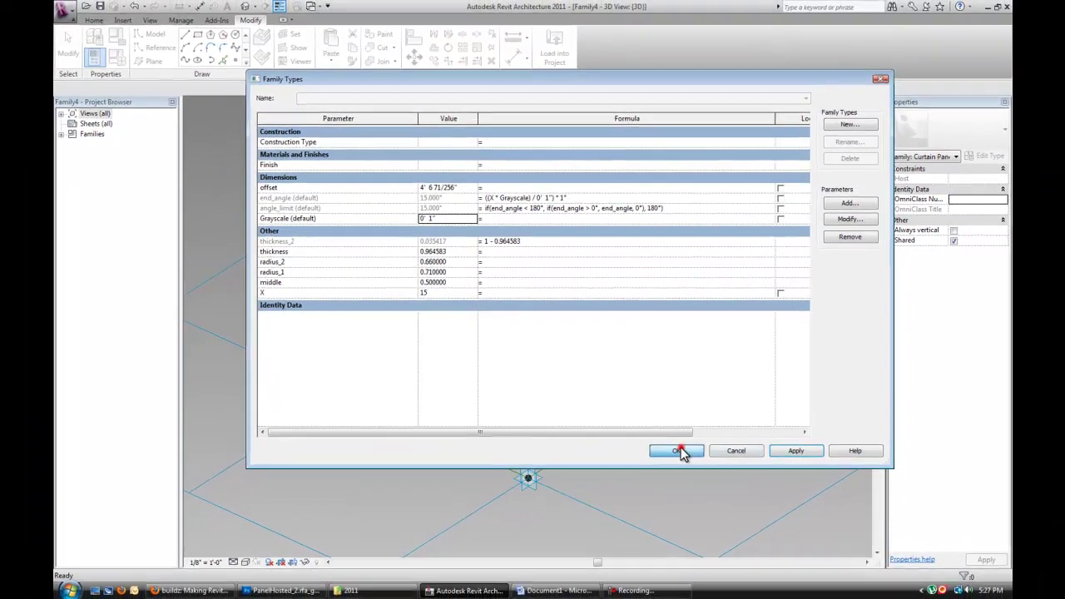
{"action": "left_click", "coordinate": [671, 503]}
{"action": "mouse_move", "coordinate": [558, 326]}
{"action": "middle_mouse_down", "text": "shift"}
{"action": "mouse_move", "coordinate": [587, 271]}
{"action": "mouse_move", "coordinate": [494, 305]}
{"action": "mouse_move", "coordinate": [602, 316]}
{"action": "mouse_move", "coordinate": [552, 326]}
{"action": "mouse_move", "coordinate": [563, 310]}
{"action": "middle_mouse_up", "text": "shift"}
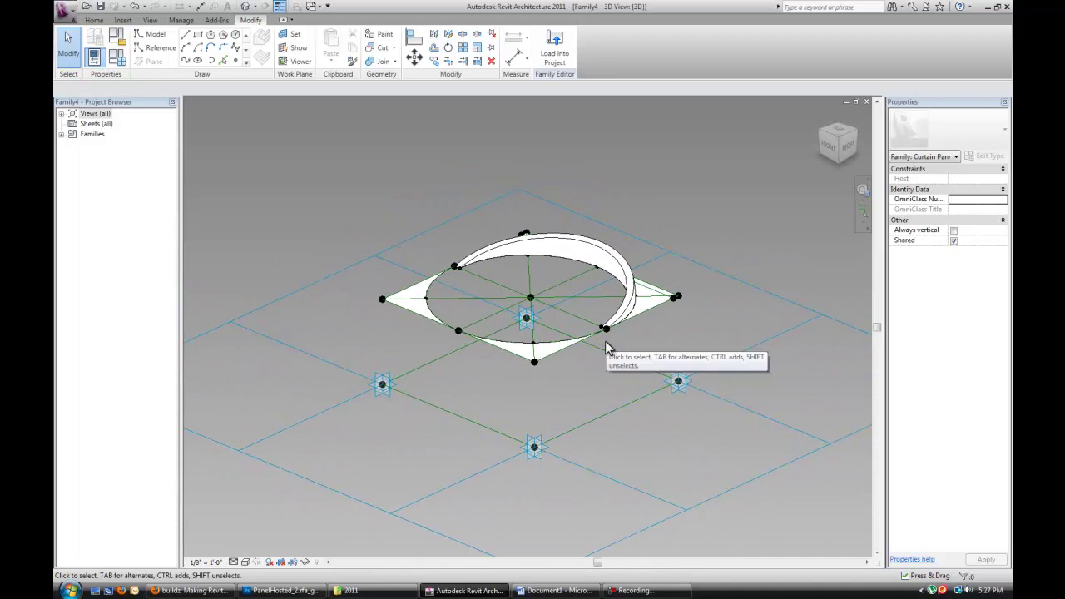